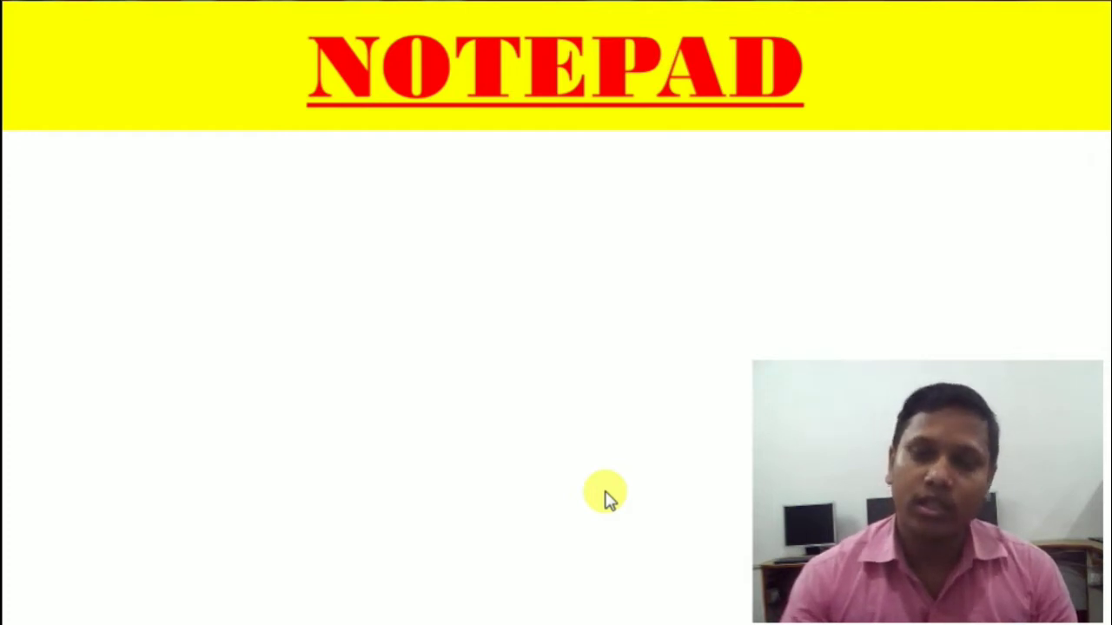
Step: Reveal the paragraph describing Notepad on the NOTEPAD slide
left_click(608, 497)
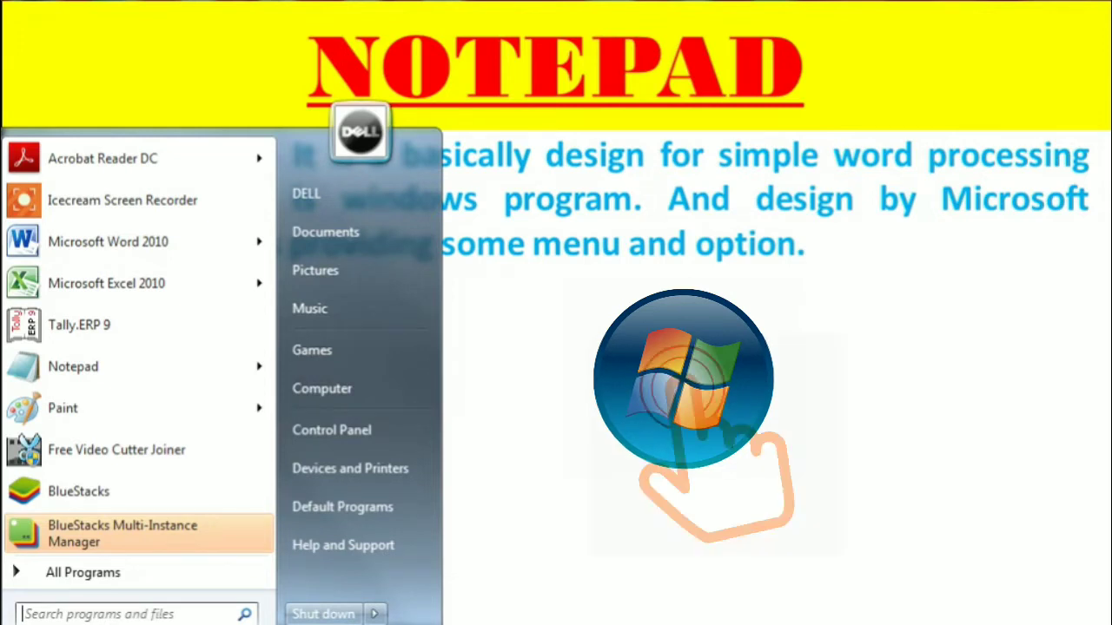
Step: Start Notepad from the Accessories folder in the Start menu's All Programs list
left_click(83, 574)
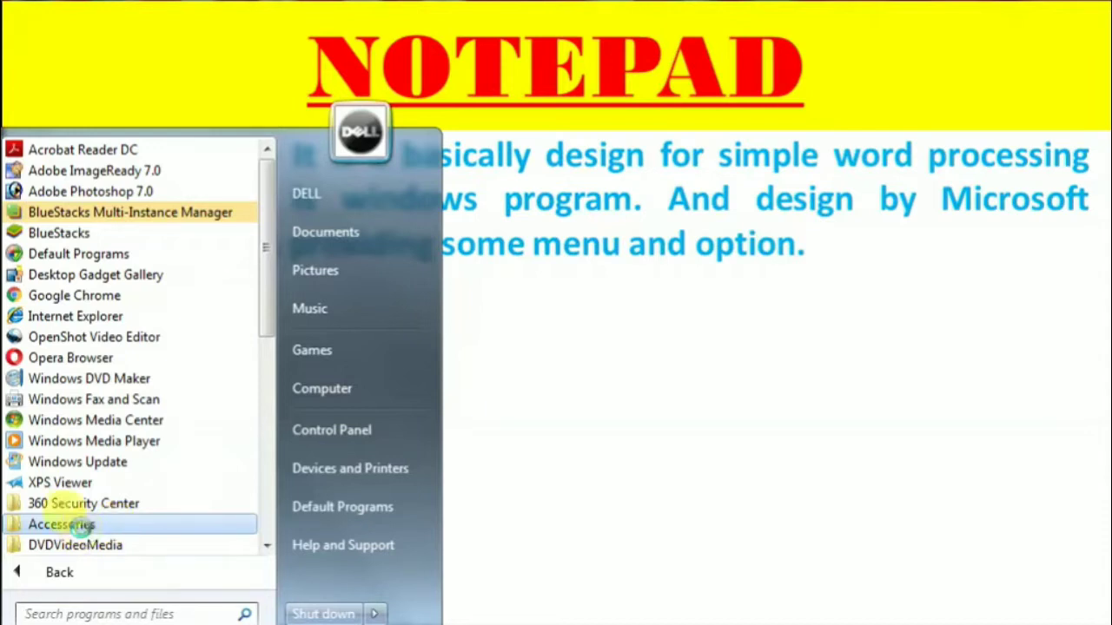
left_click(79, 525)
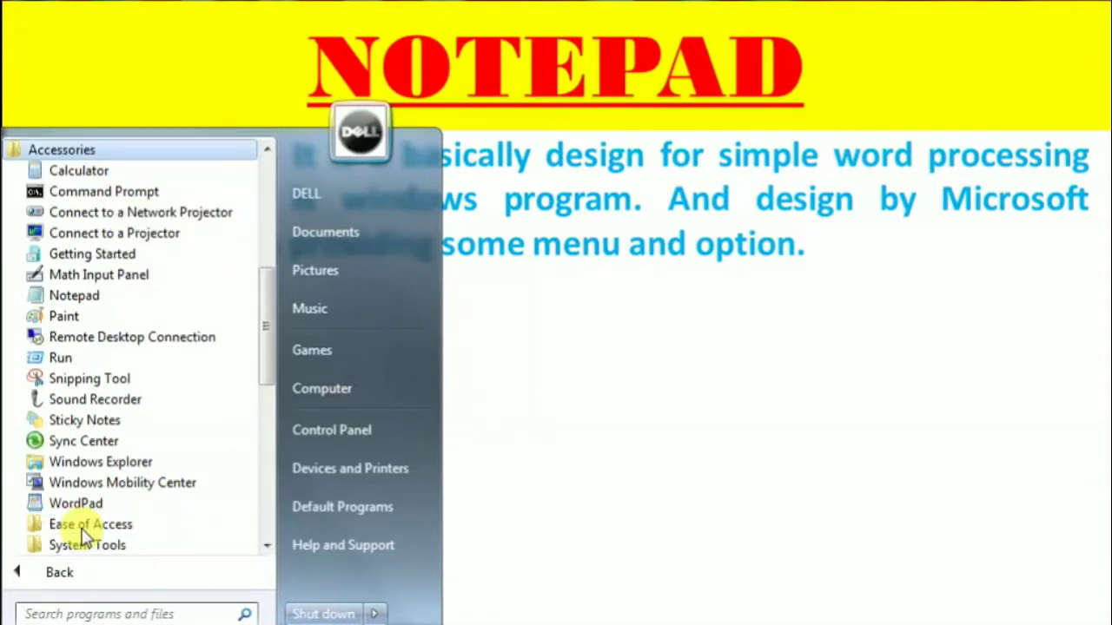
left_click(93, 300)
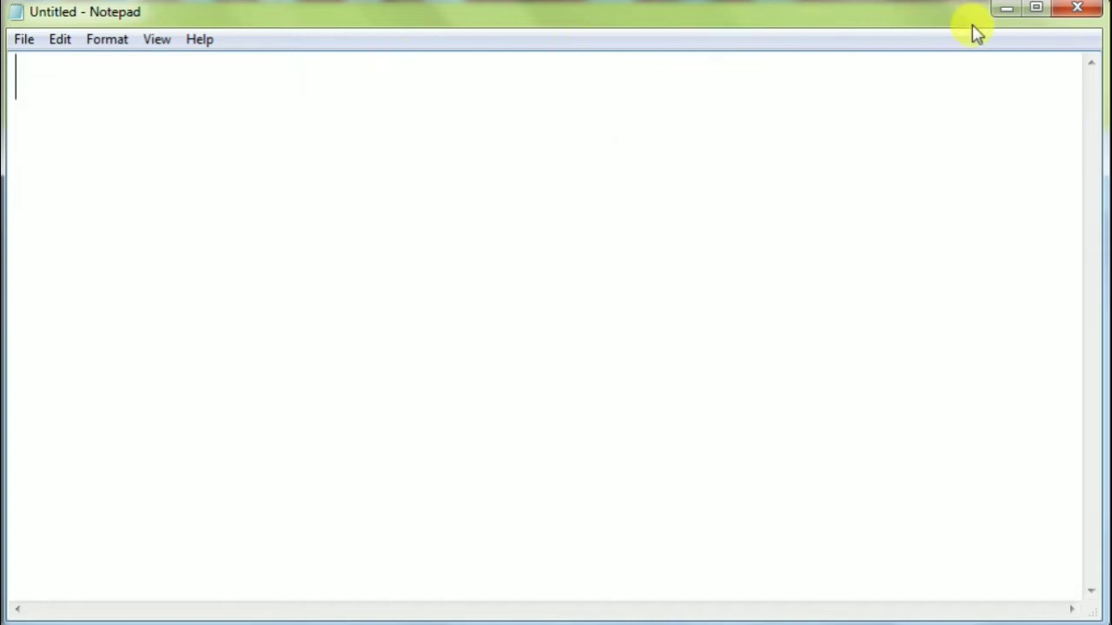
Step: Close the blank Notepad window and show the SHORT CUT box (Windows + R) on the slide
left_click(1075, 12)
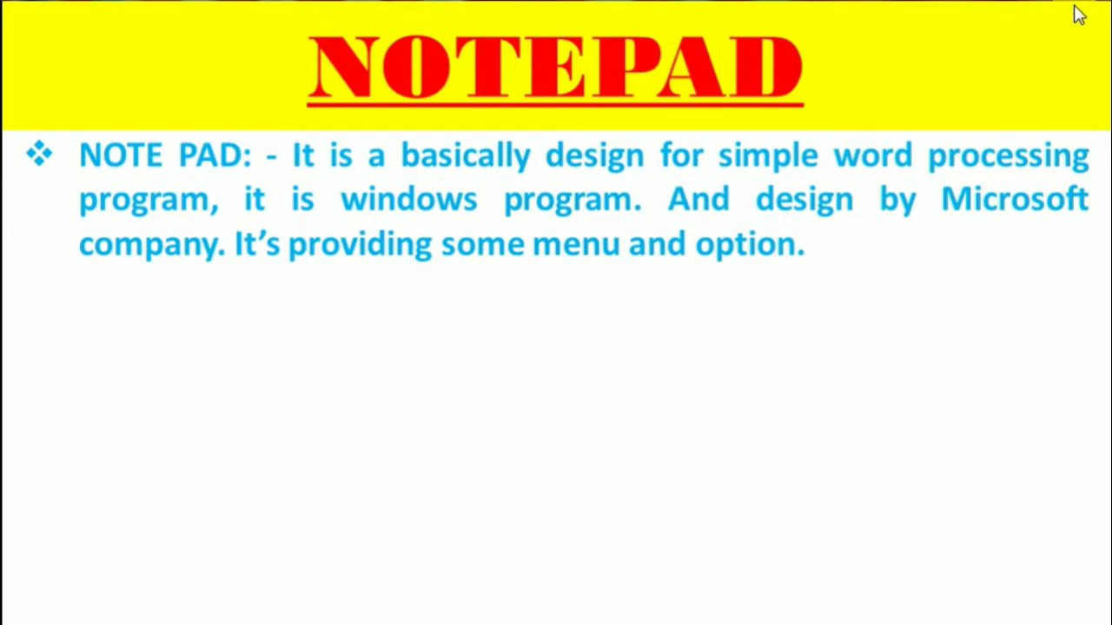
left_click(702, 395)
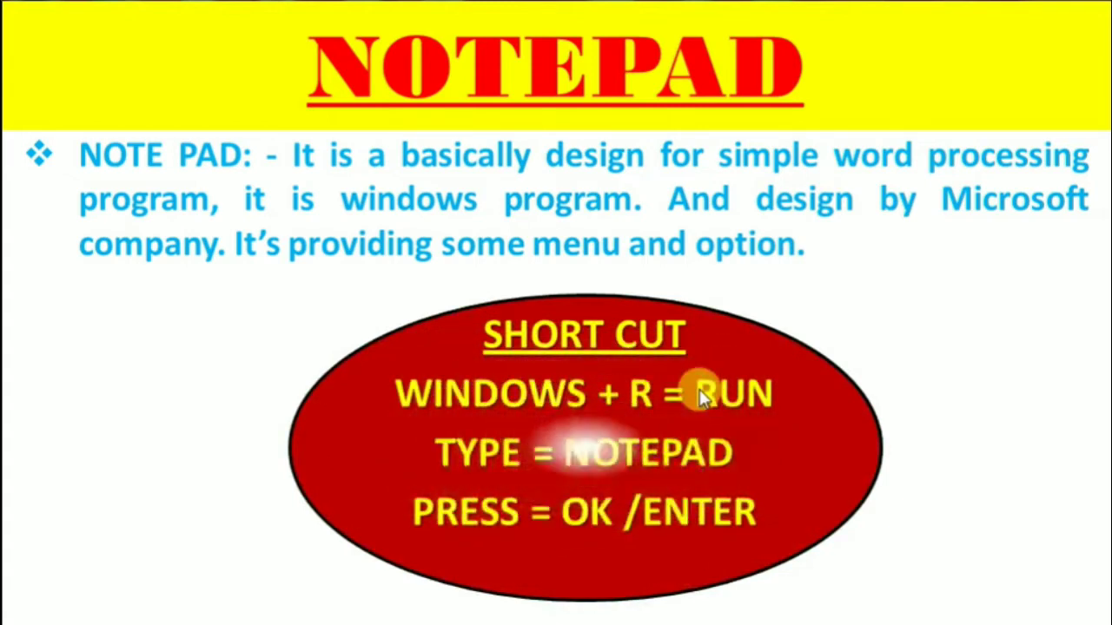
left_click(702, 395)
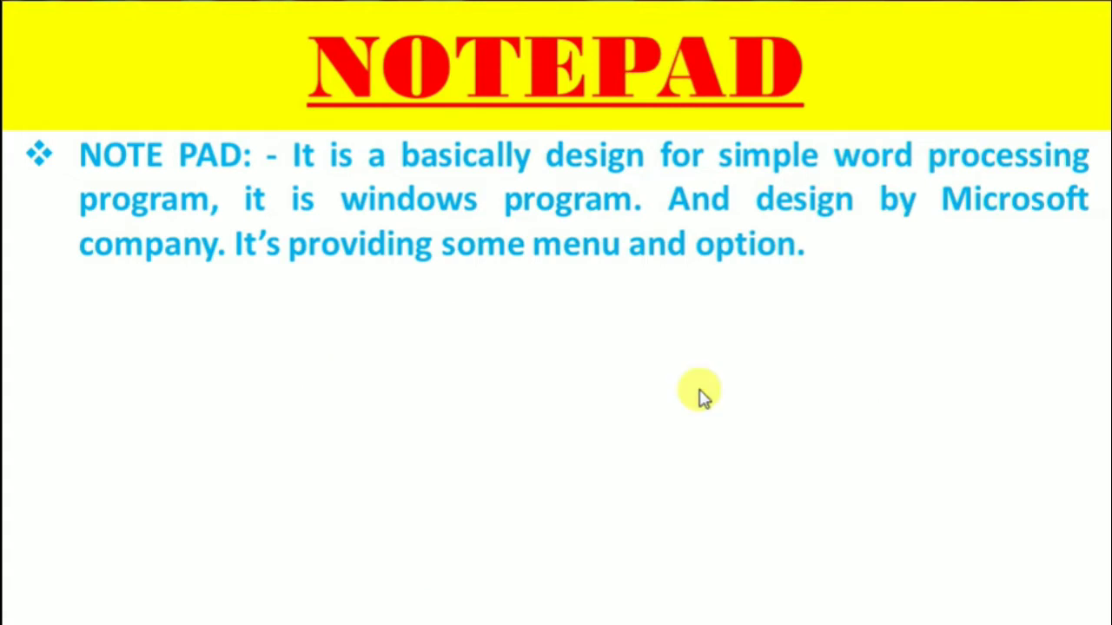
left_click(702, 395)
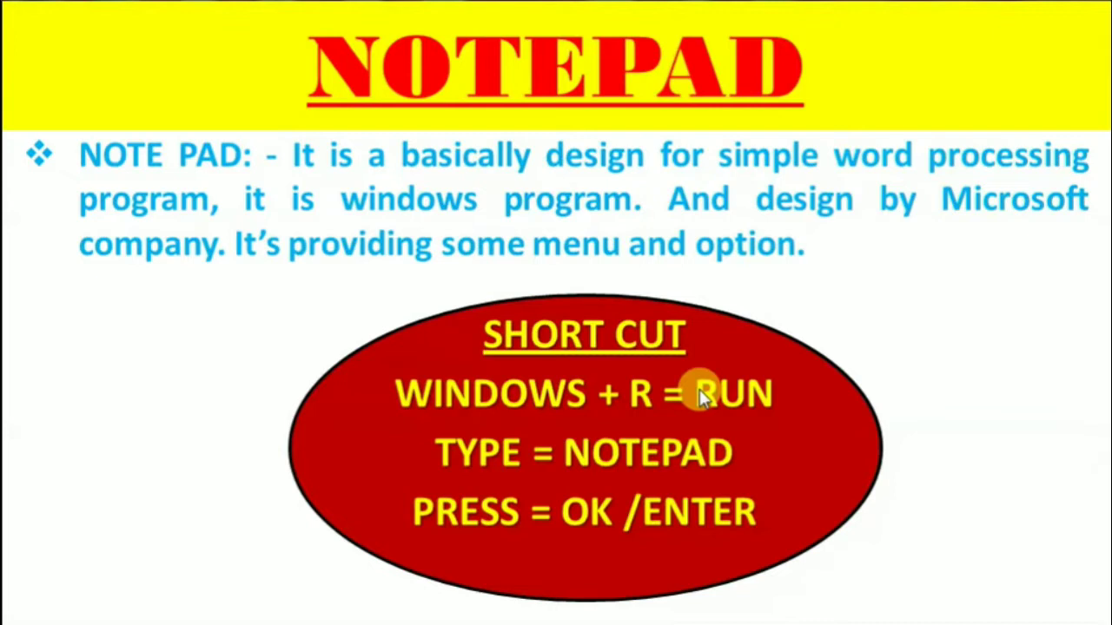
Step: Run 'notepad' from the Windows+R Run dialog to open a blank Notepad
key("super+r")
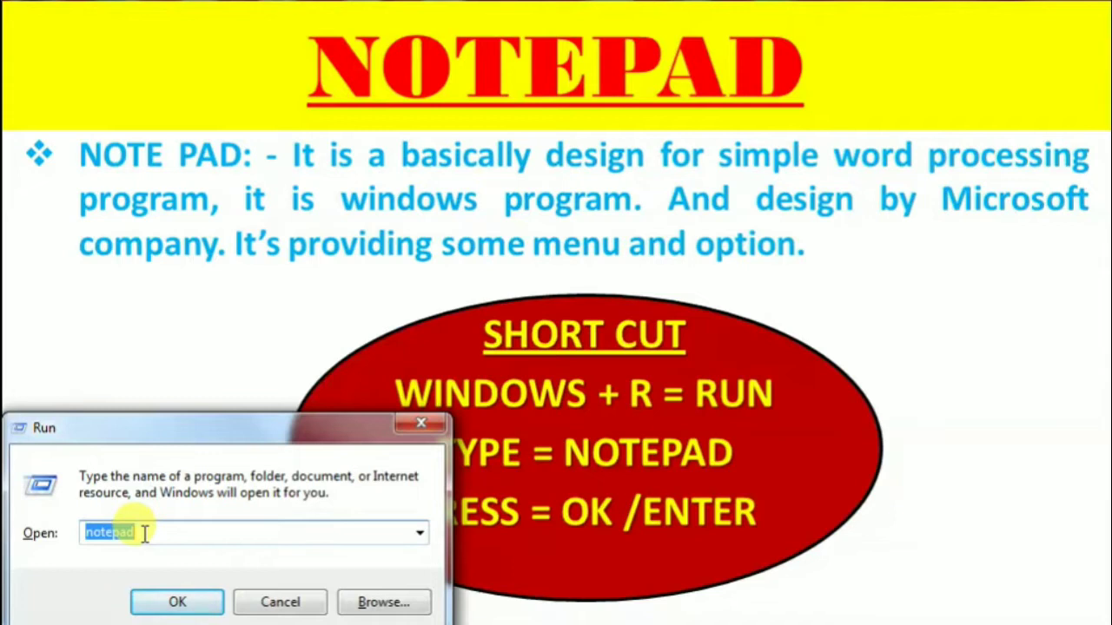
type("n")
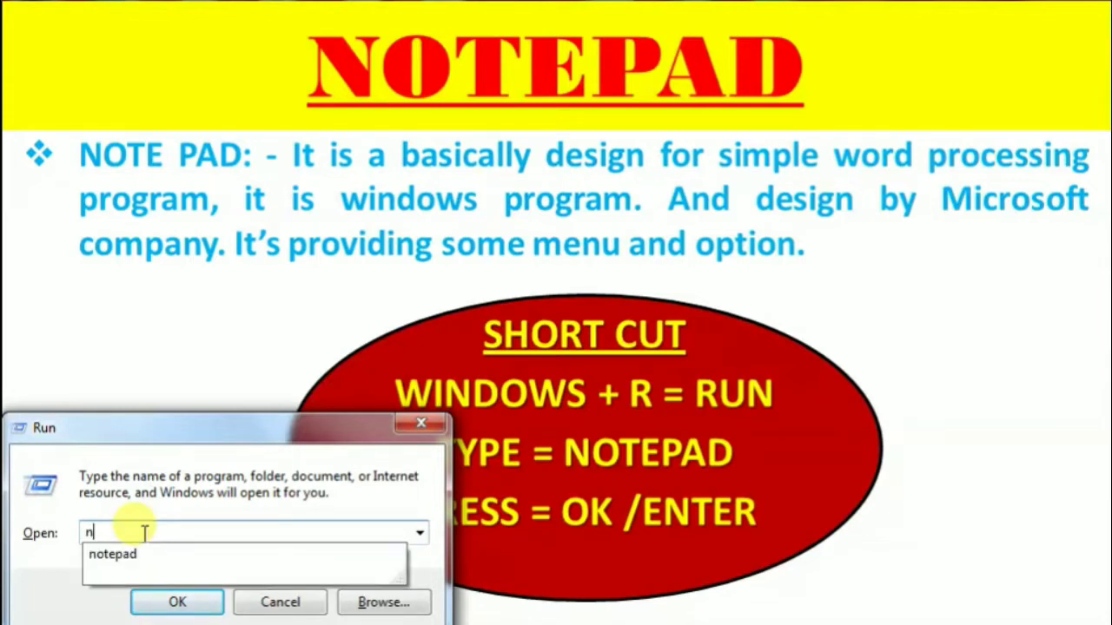
type("otep")
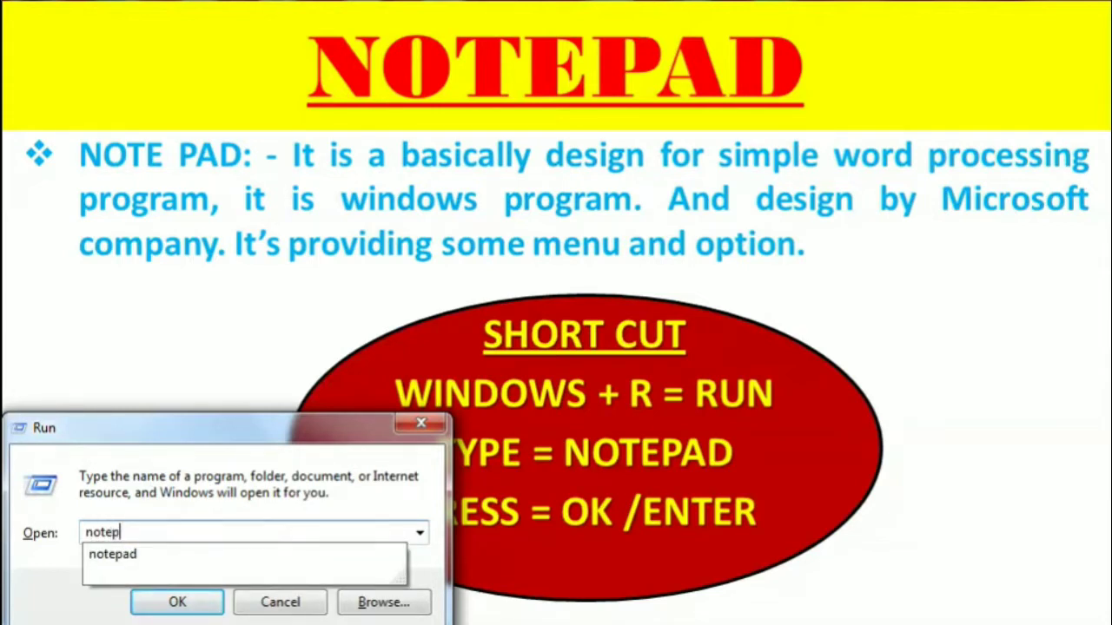
type("ad")
left_click(145, 533)
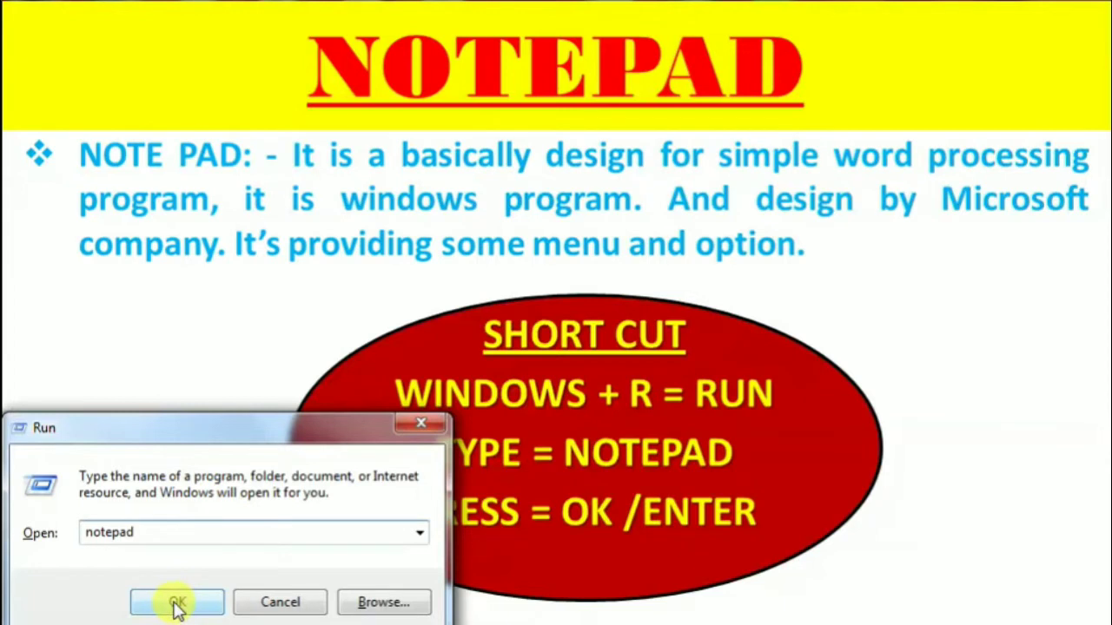
left_click(186, 603)
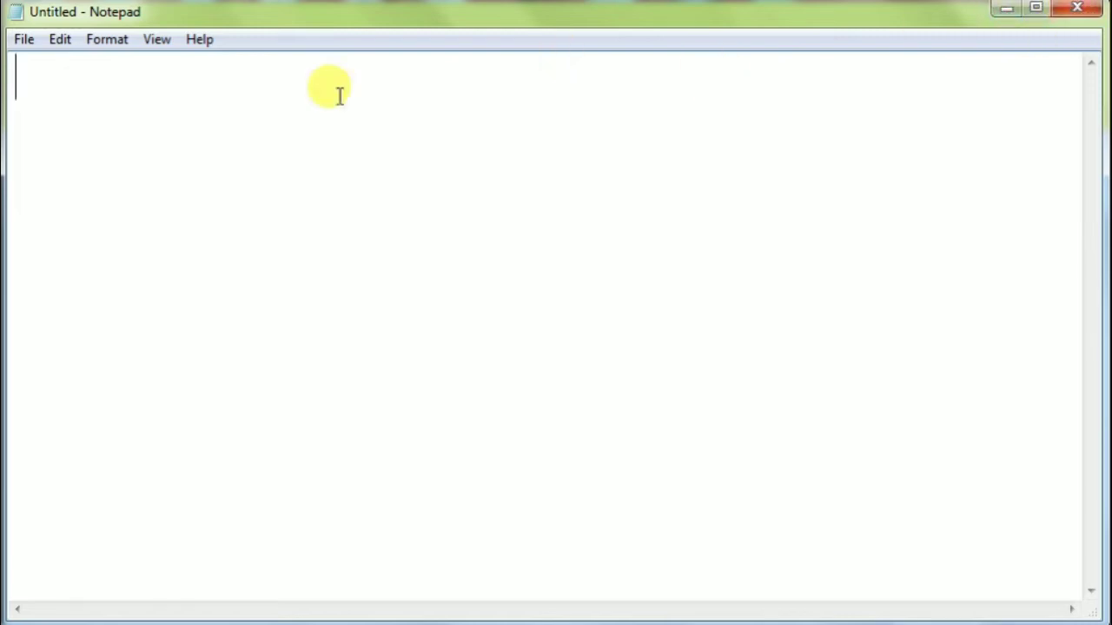
left_click(24, 41)
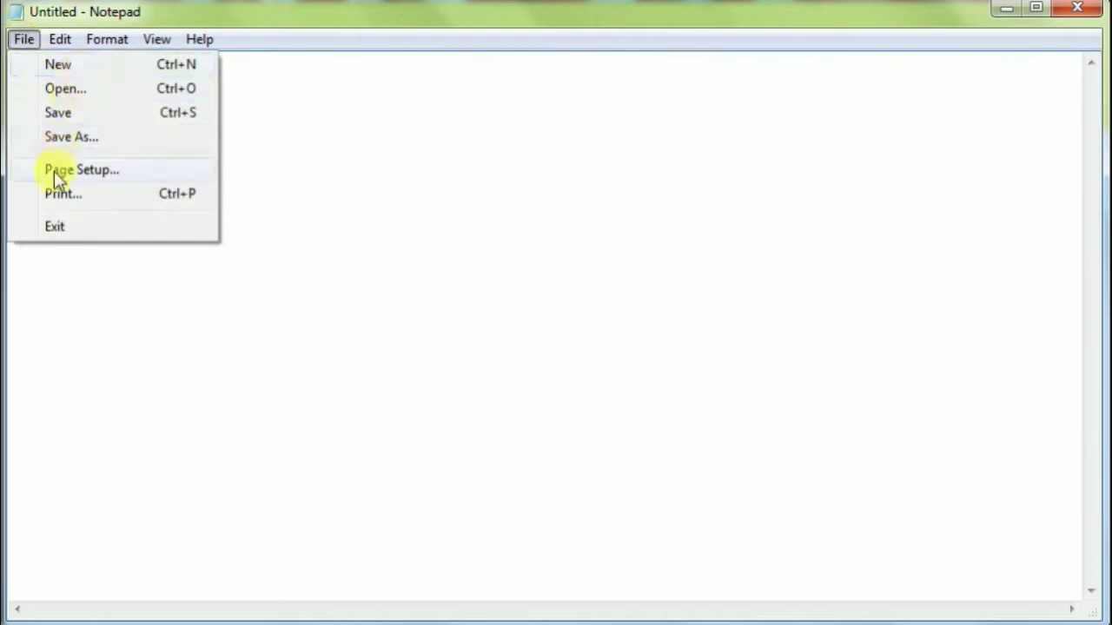
left_click(60, 40)
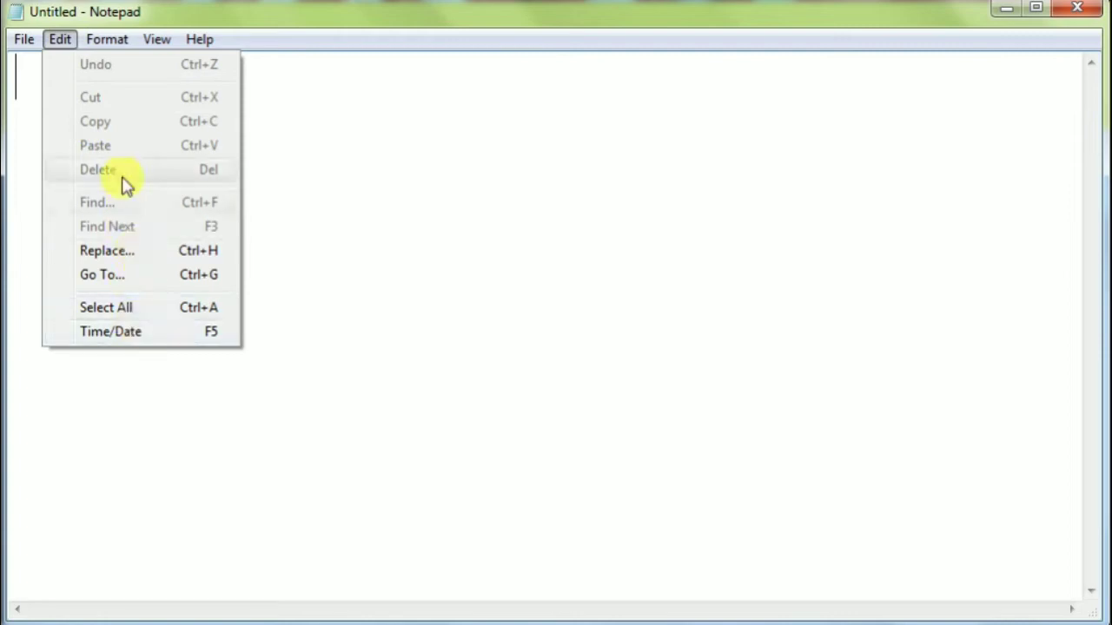
left_click(109, 42)
left_click(109, 41)
mouse_move(159, 44)
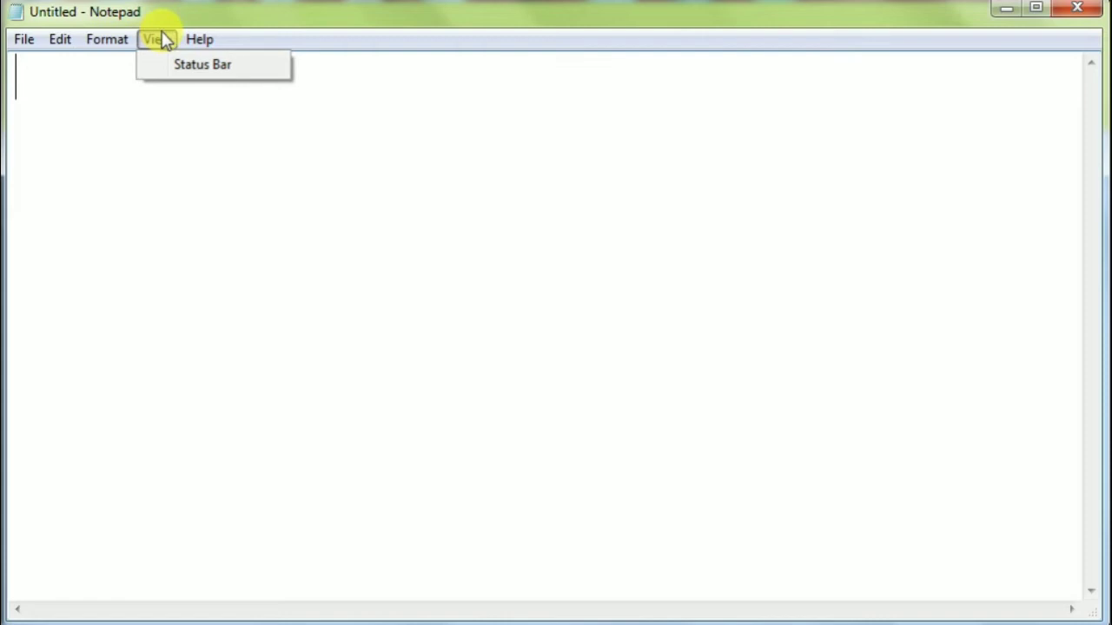
mouse_move(91, 48)
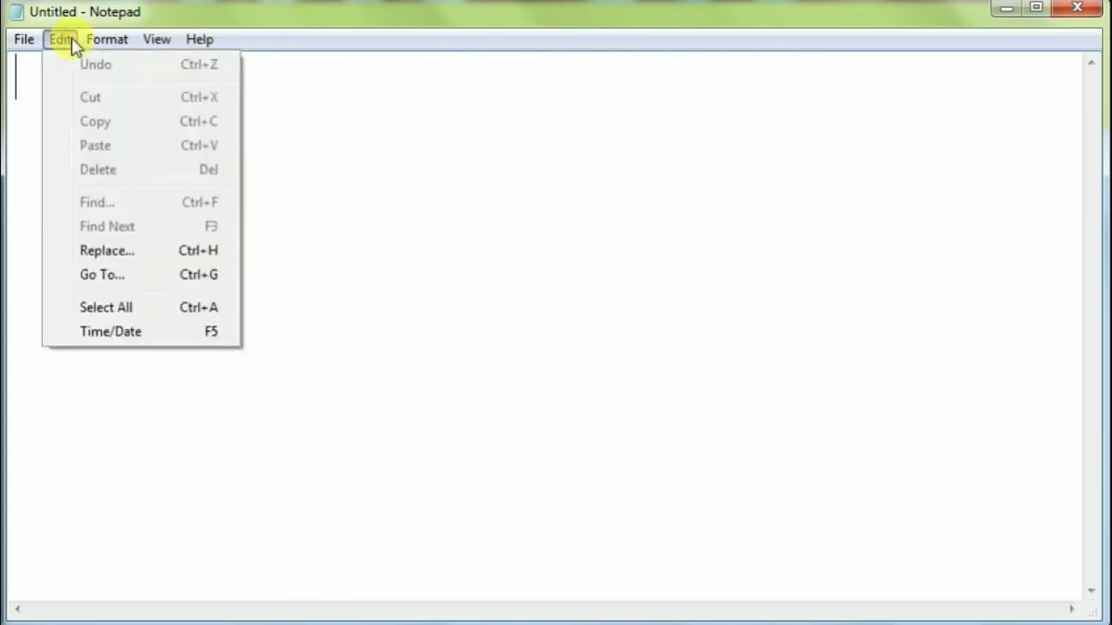
mouse_move(25, 43)
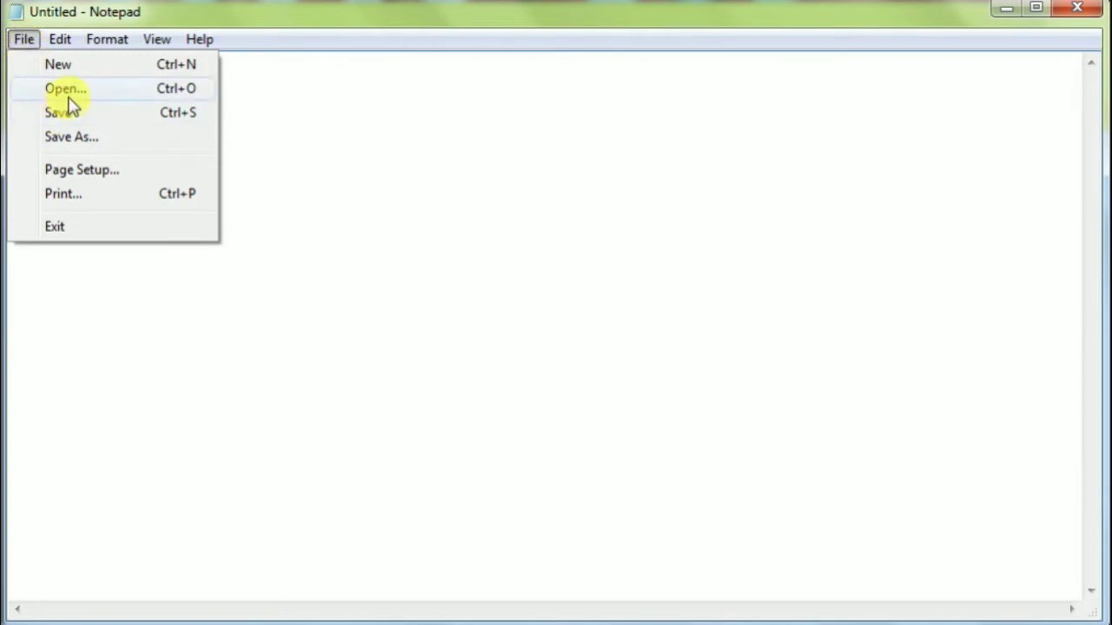
left_click(241, 147)
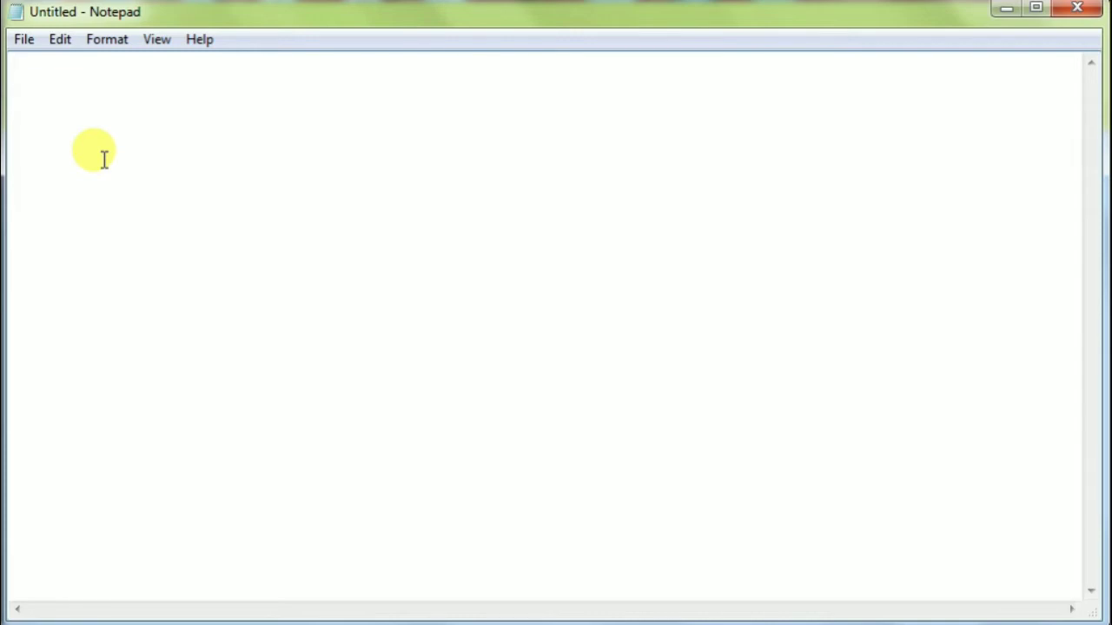
Step: Type 'Computer is an electronic device.' and select the whole sentence
type("Computer is an electronic device")
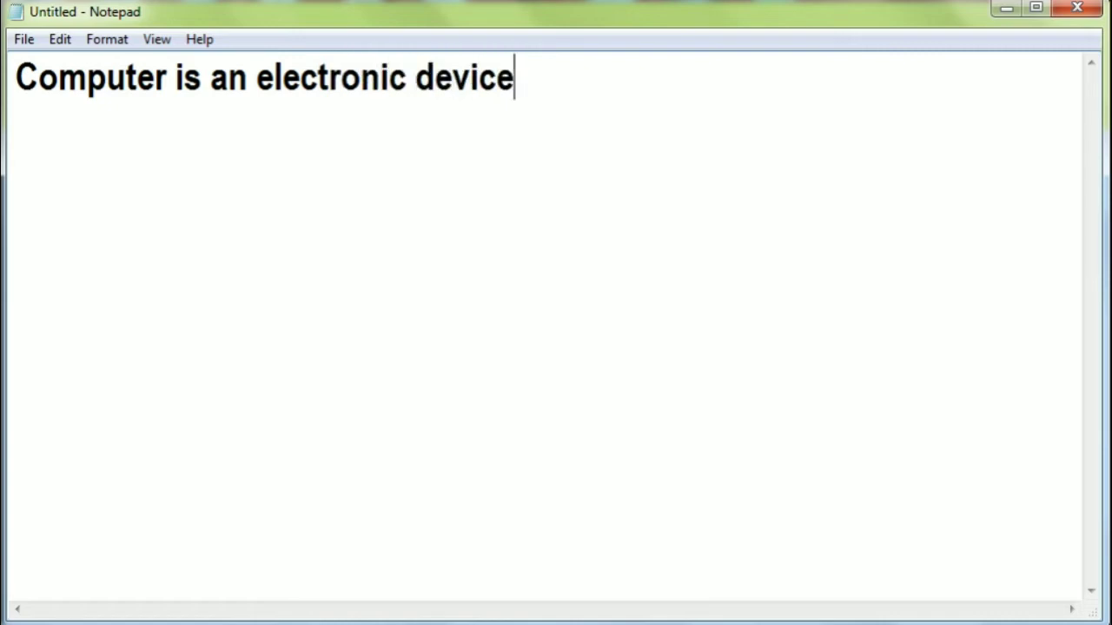
type(".")
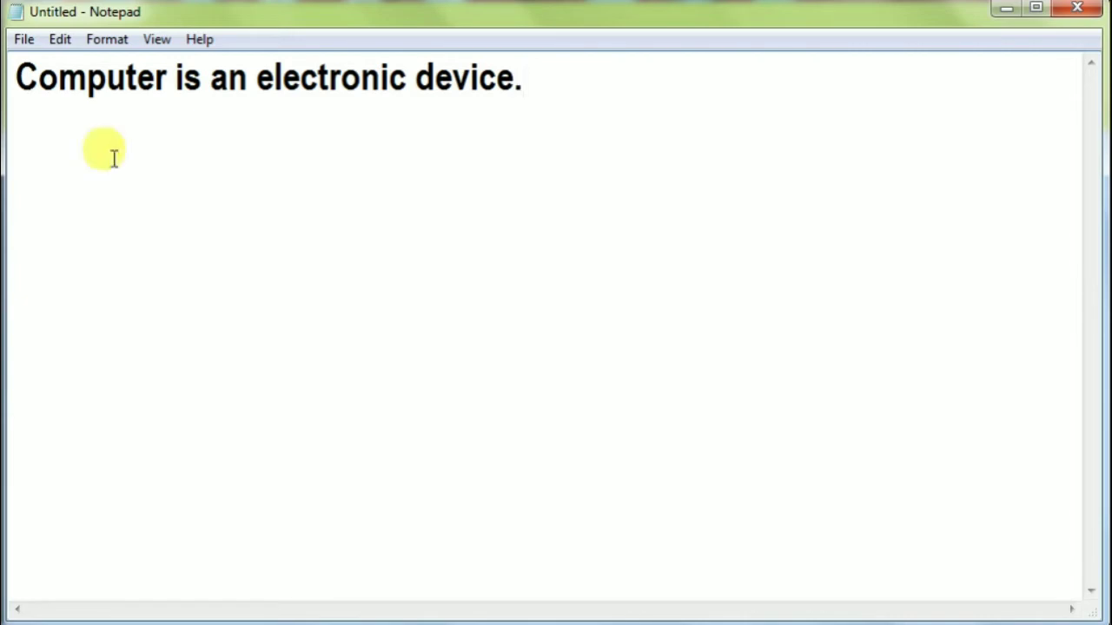
mouse_move(532, 86)
left_mouse_down()
mouse_move(181, 107)
mouse_move(15, 87)
left_mouse_up()
key("ctrl+c")
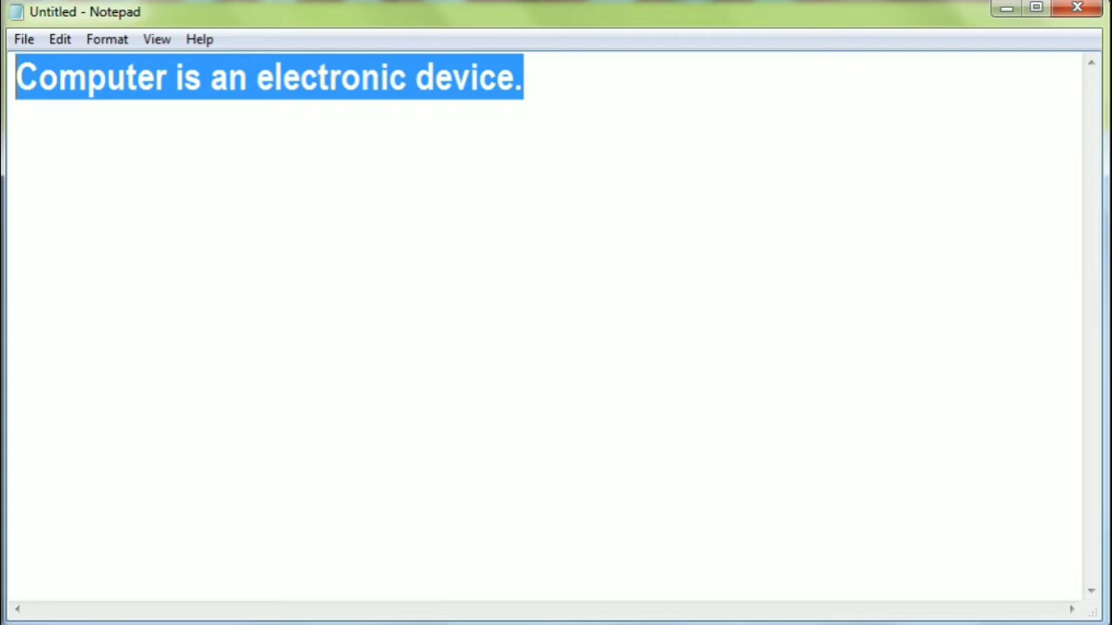
Step: Paste the sentence repeatedly so six copies fill three lines
left_click(530, 80)
key("ctrl+v")
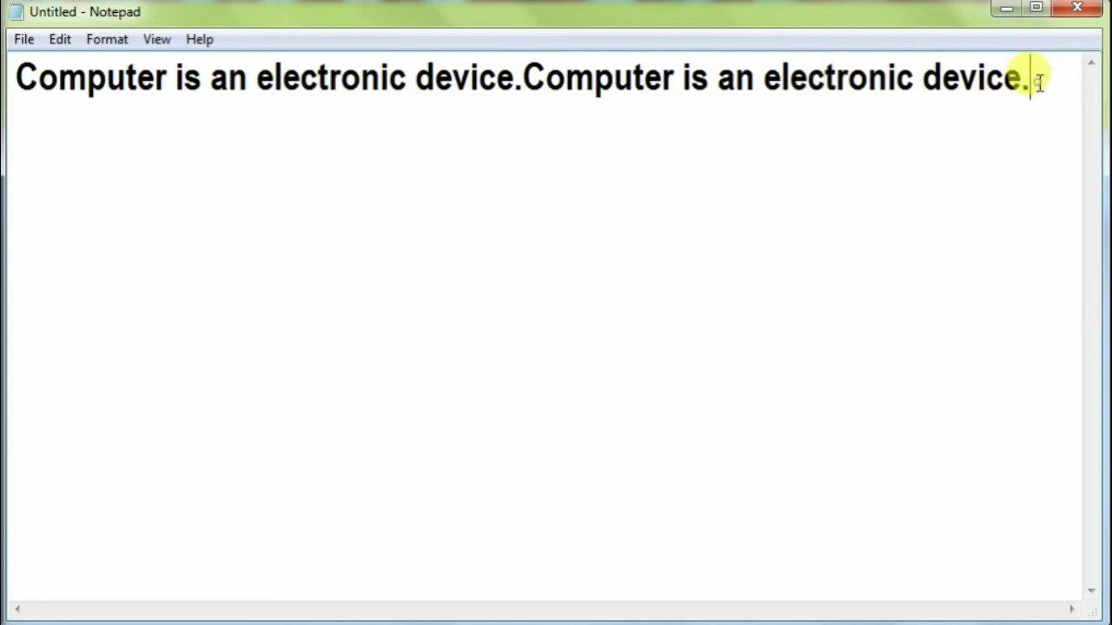
left_click_drag(1039, 80, 16, 77)
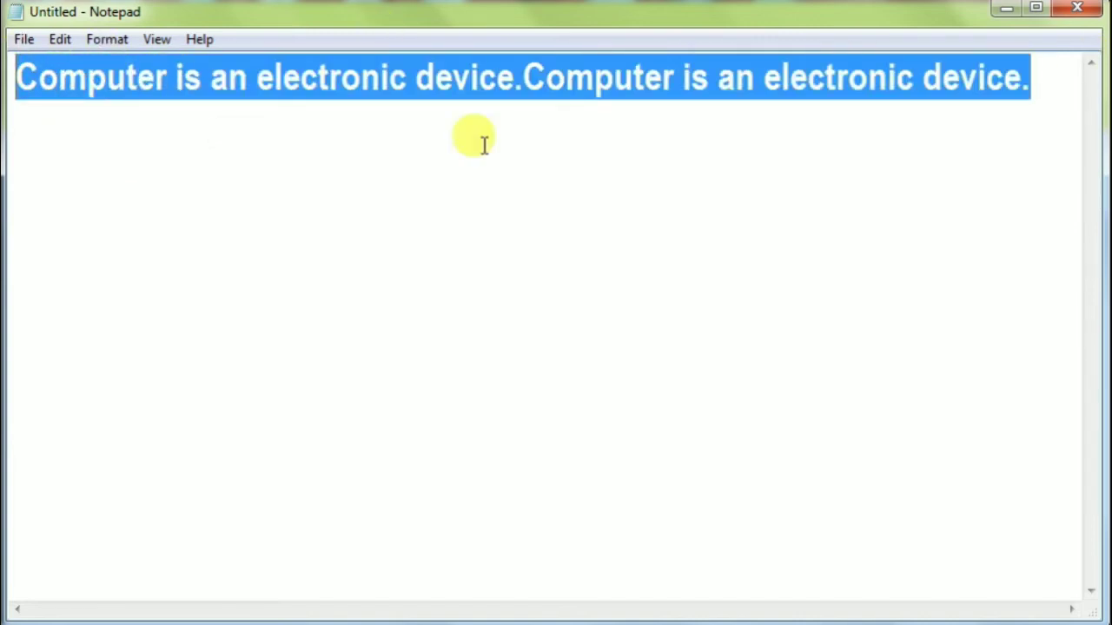
left_click(1045, 69)
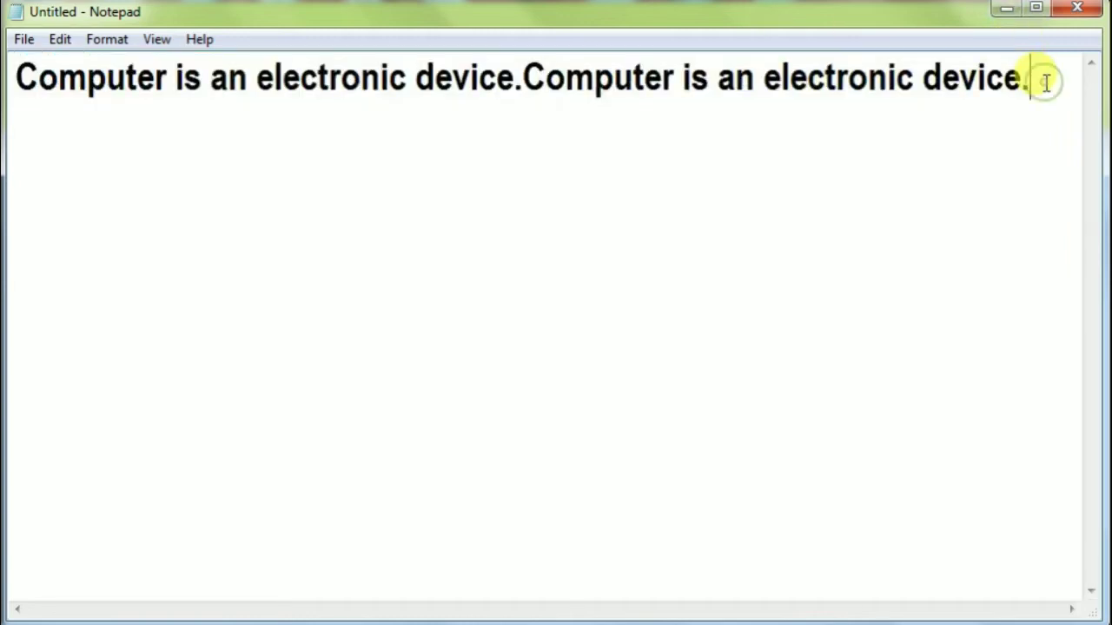
key("Return")
key("ctrl+v")
key("ctrl+v")
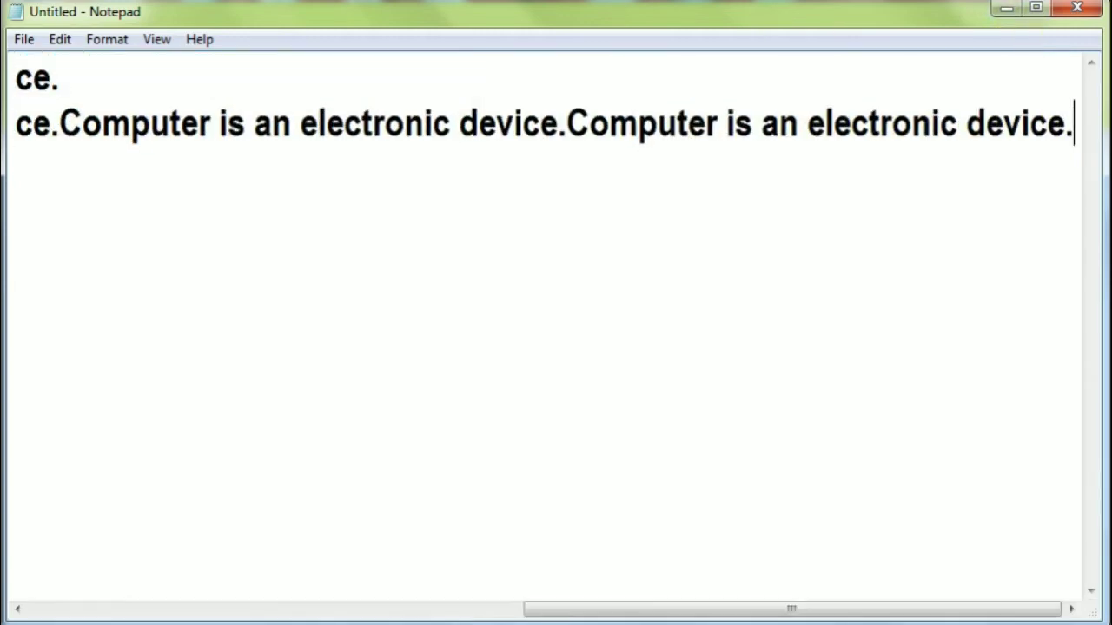
left_click(54, 125)
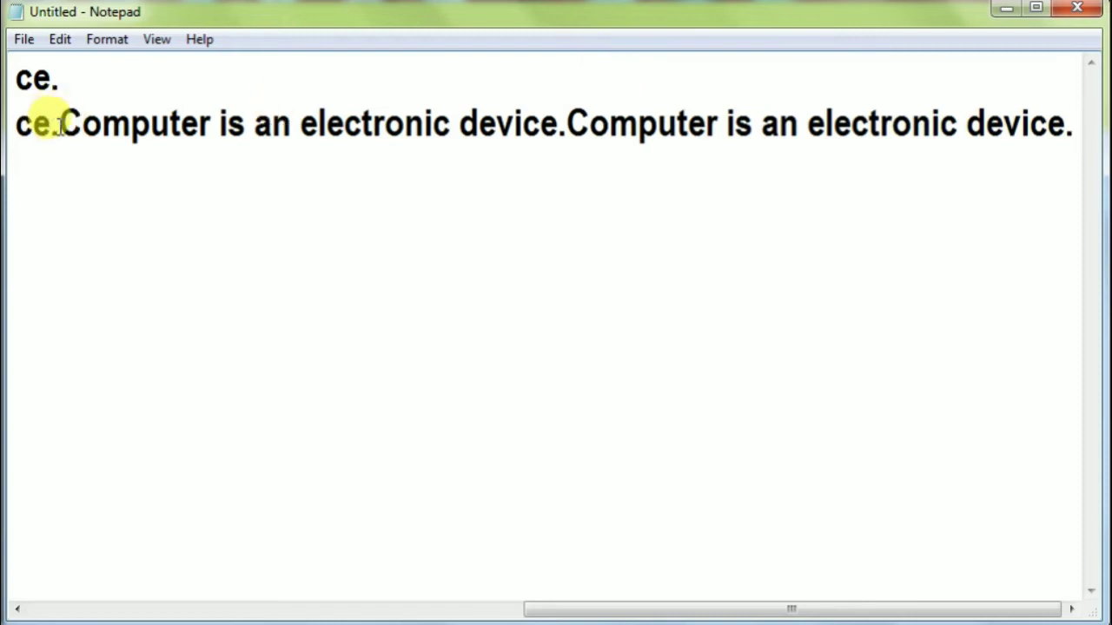
left_click(79, 125)
key("Return")
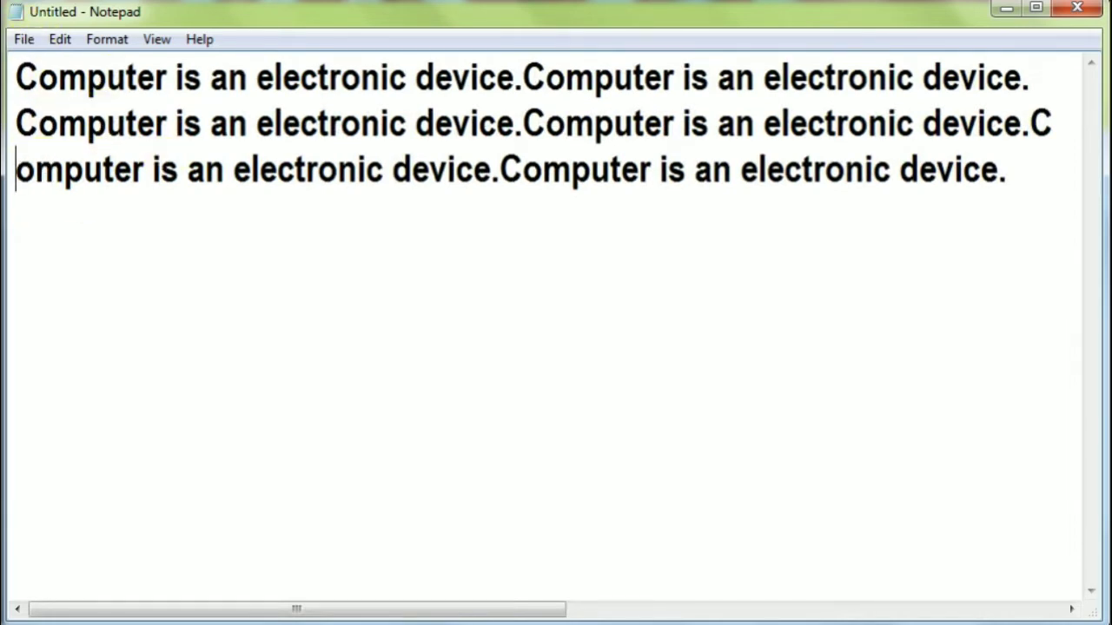
Step: Open the Save As dialog for the untitled document through File > Save
left_click(23, 41)
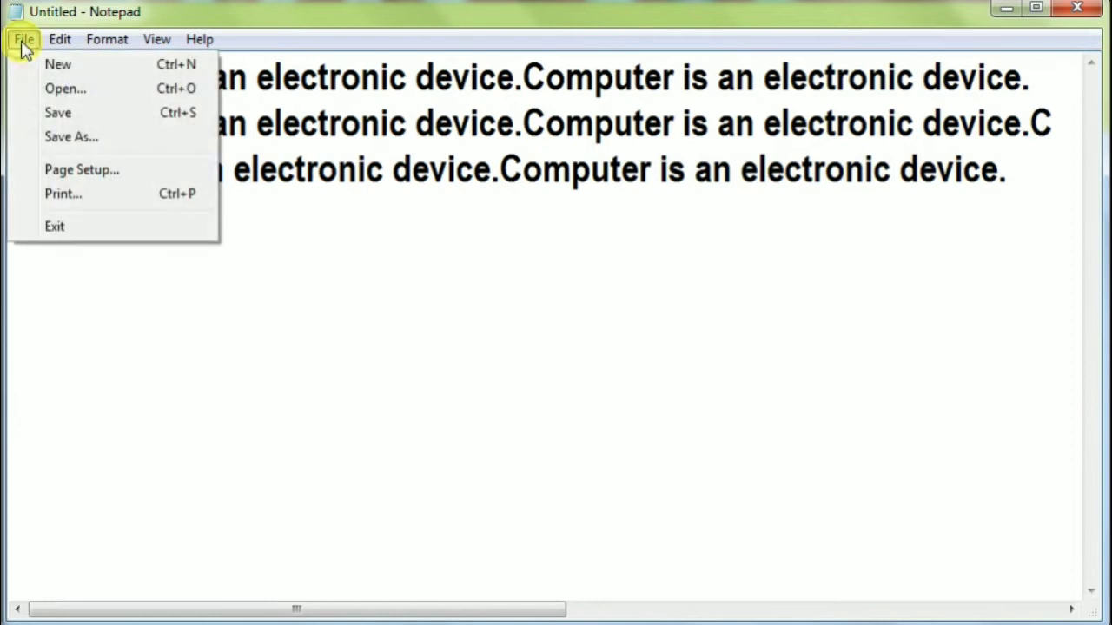
left_click(293, 314)
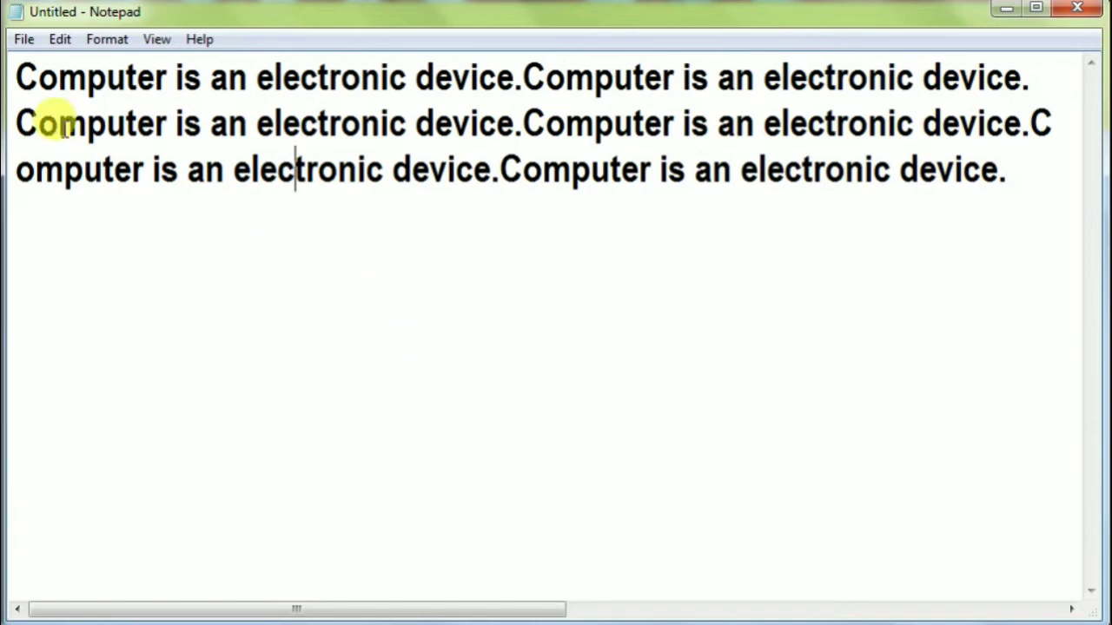
left_click(162, 129)
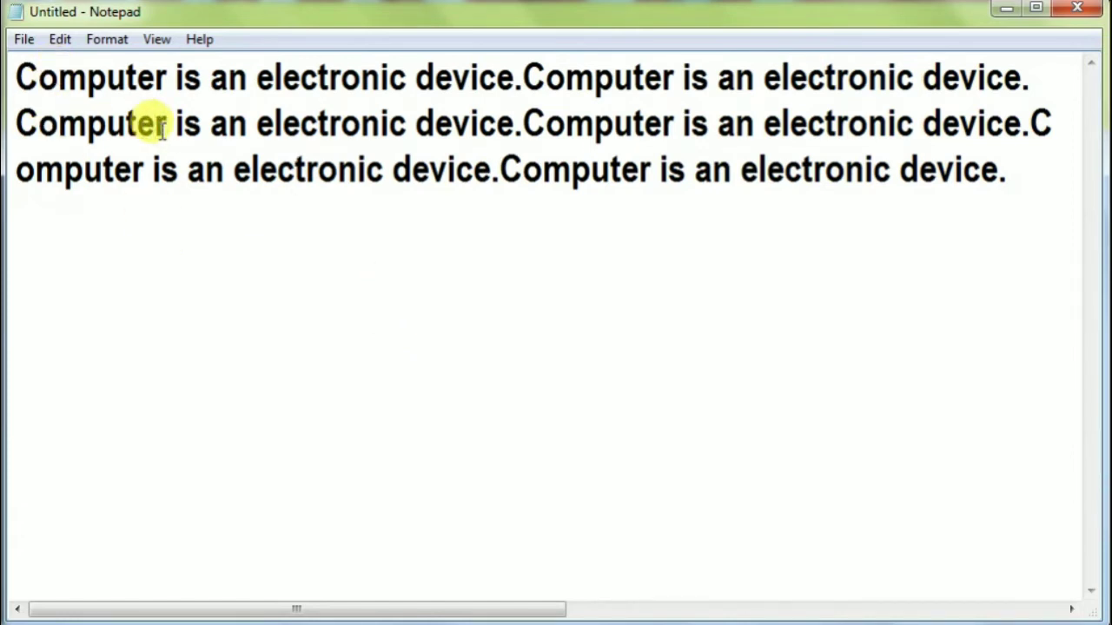
left_click(24, 41)
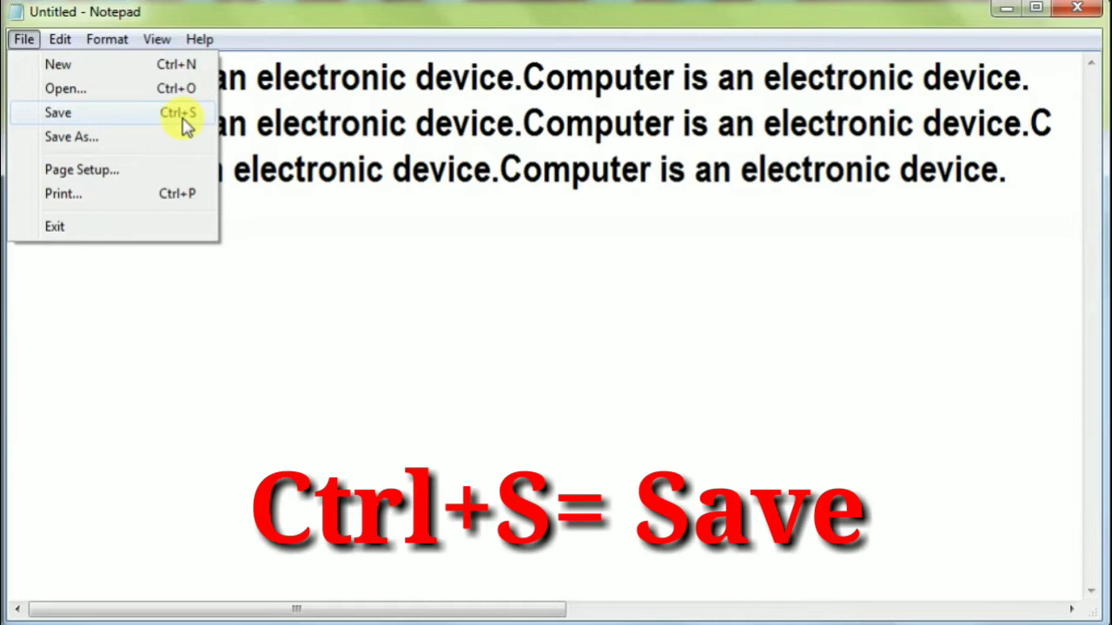
left_click(92, 121)
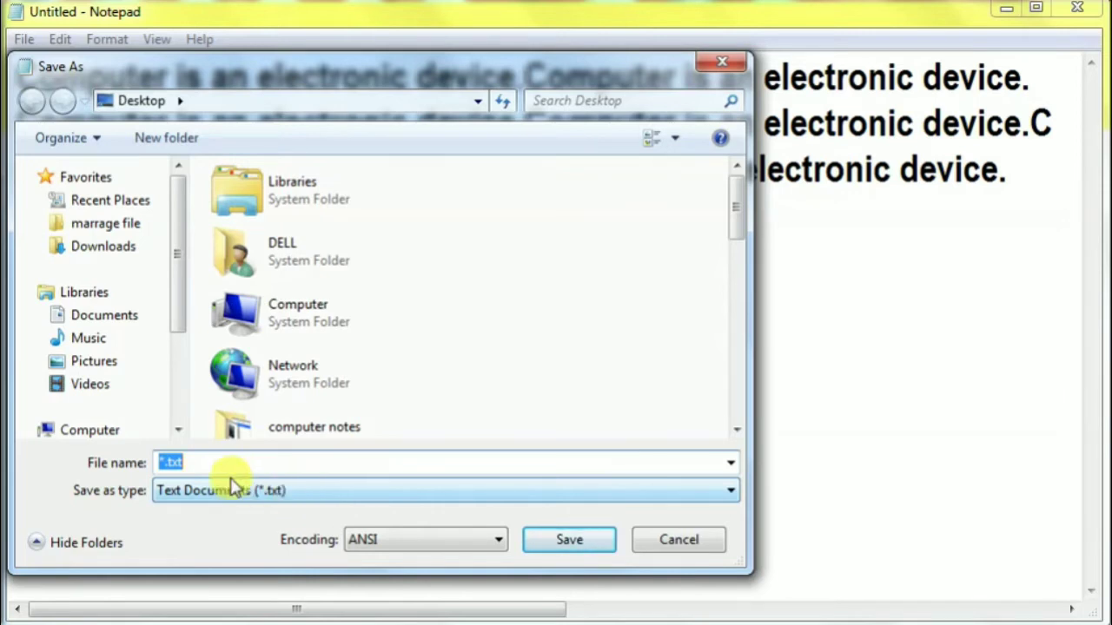
Step: Save the document on the Desktop as 'online padho sikho', replacing the existing file
type("online padho s")
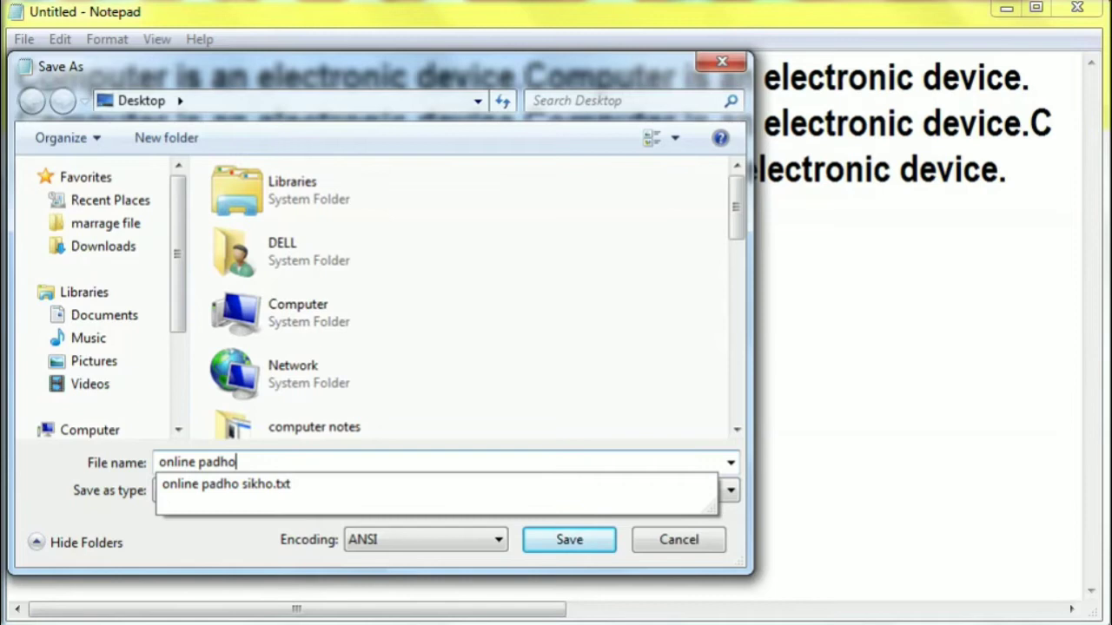
type("ikho")
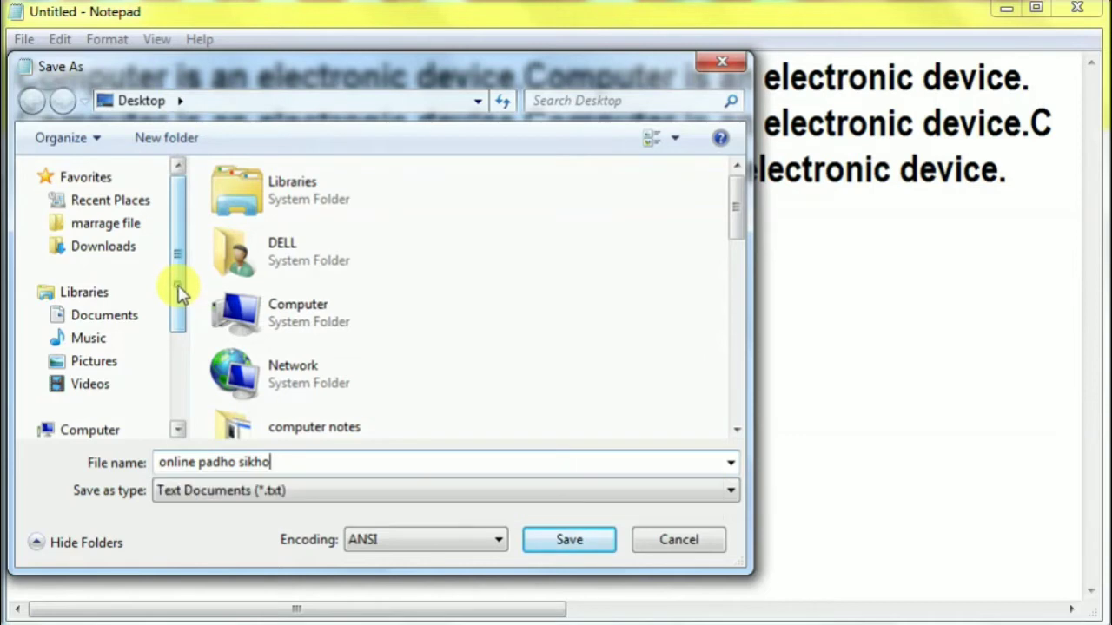
left_click_drag(179, 294, 173, 382)
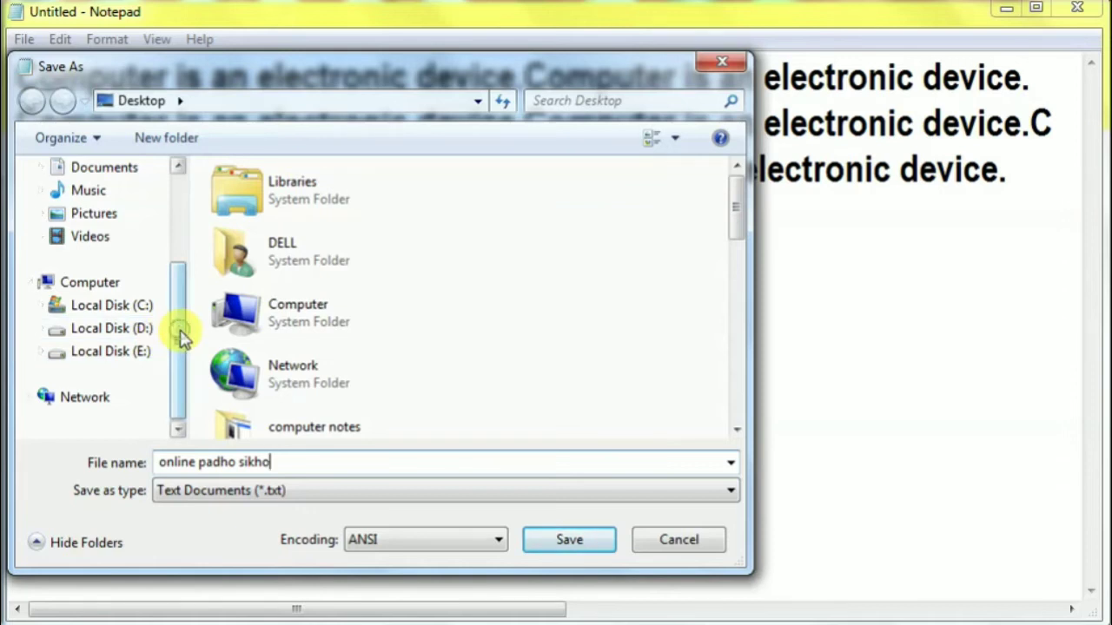
left_click_drag(182, 337, 174, 173)
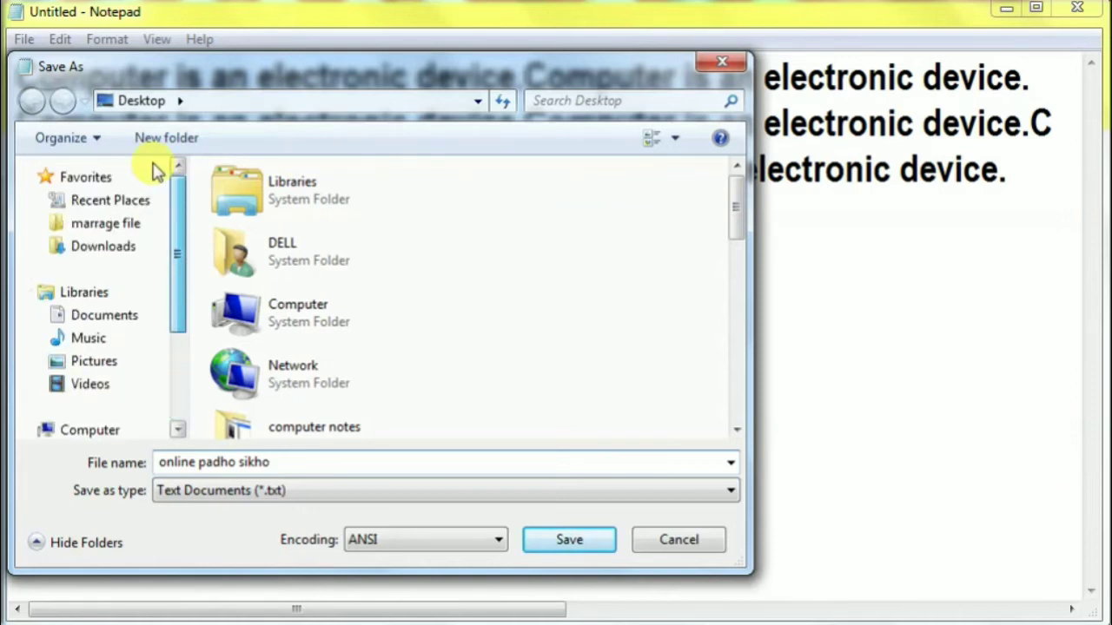
left_click(143, 103)
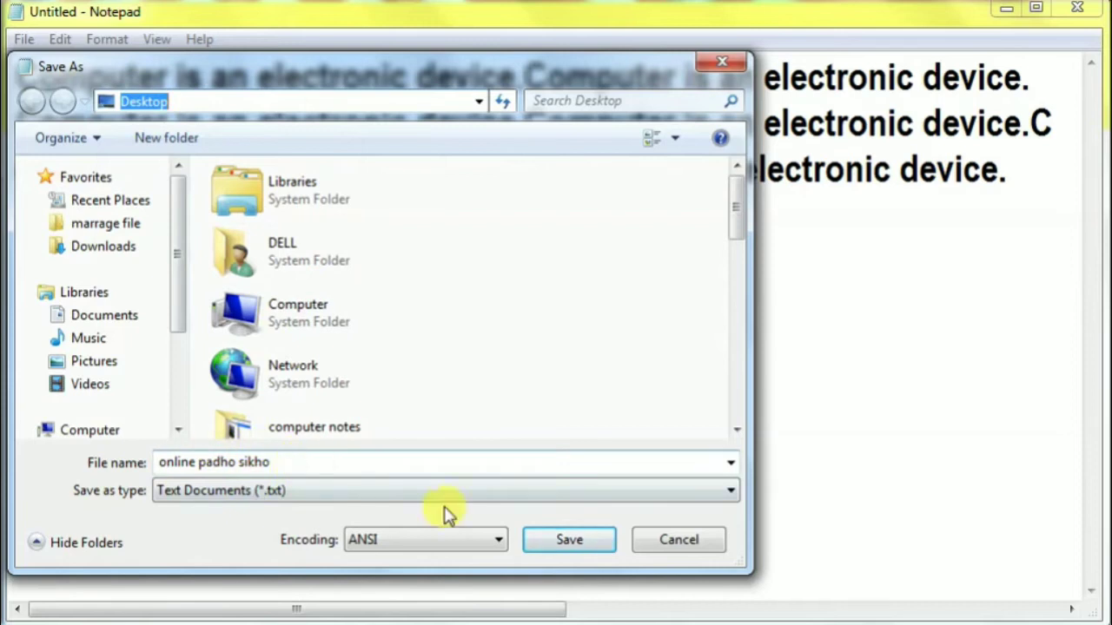
left_click(572, 541)
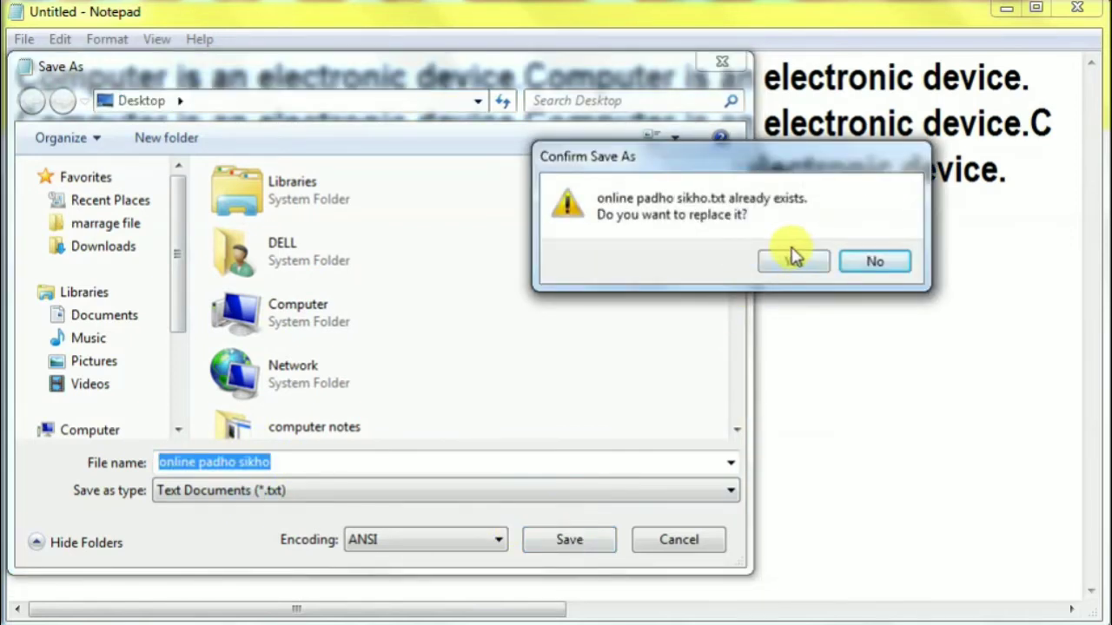
left_click(792, 261)
left_click(792, 262)
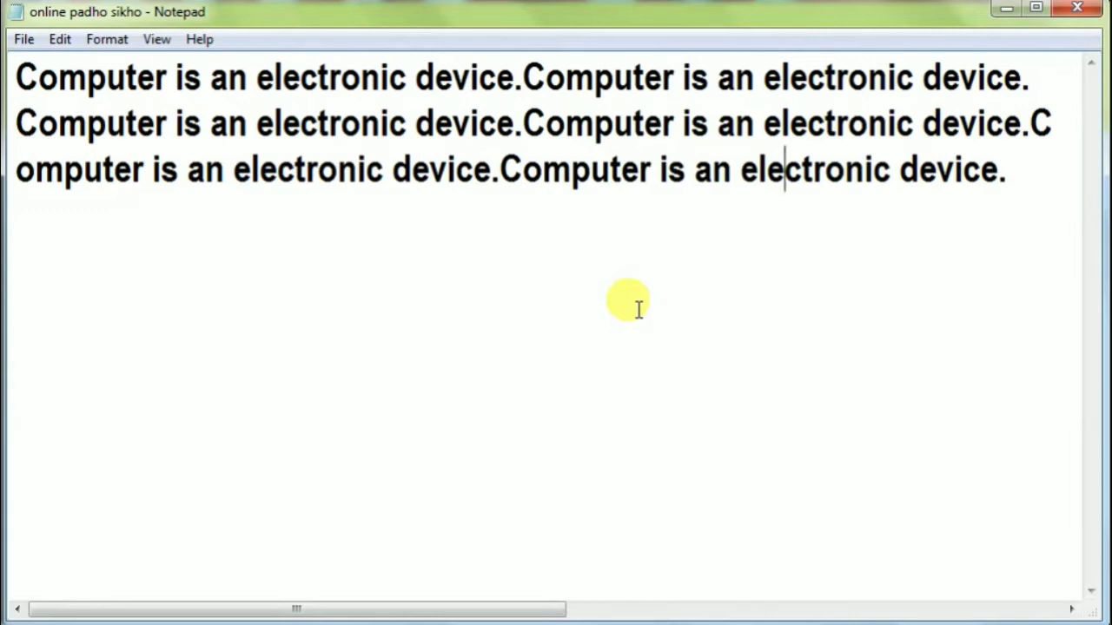
left_click(21, 38)
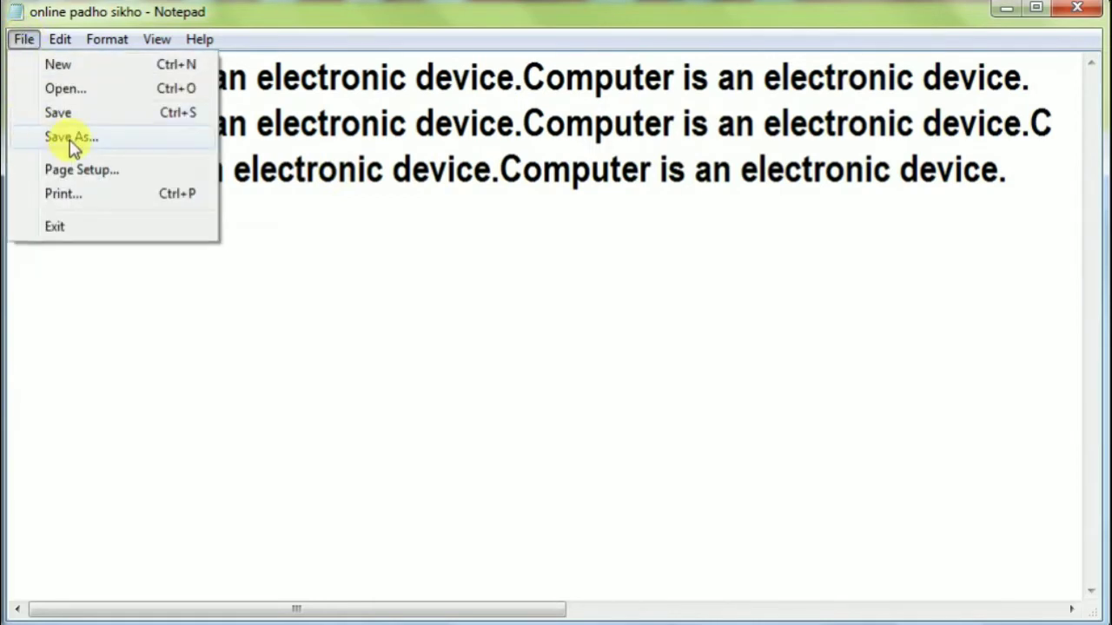
left_click(313, 308)
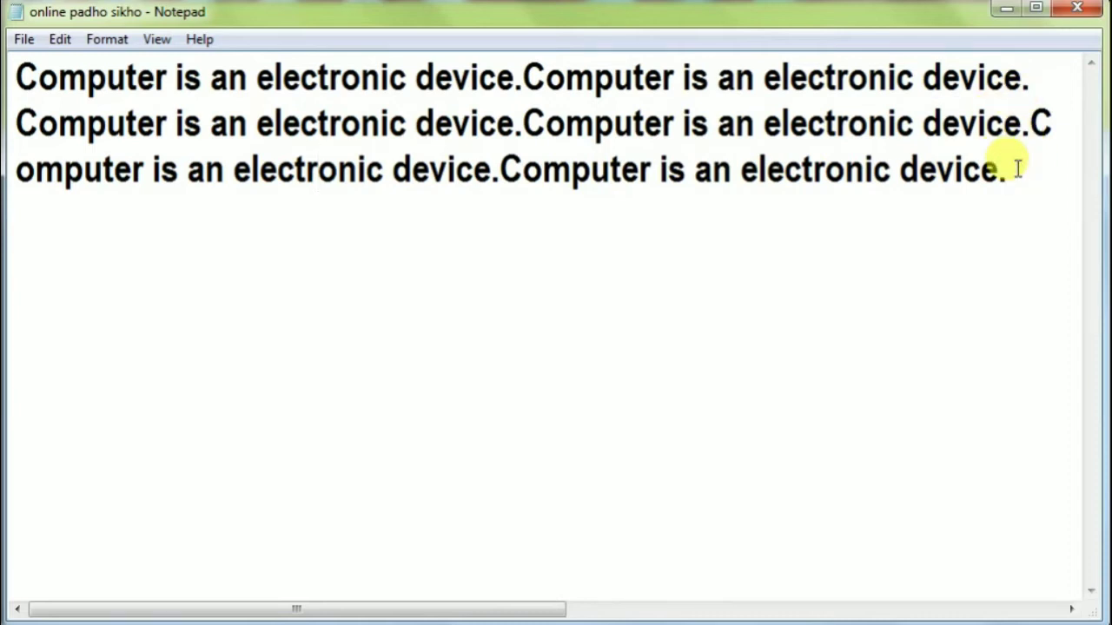
Step: Add the line 'Charles Babbage was developed 1st computer.' below the repeated sentences
key("Return")
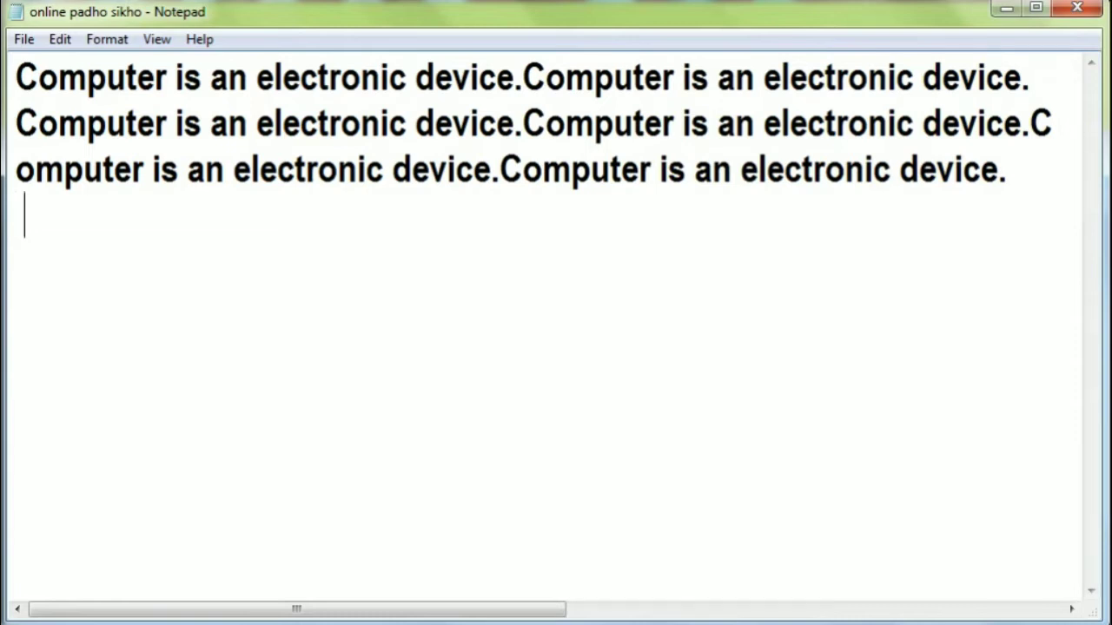
type("Char")
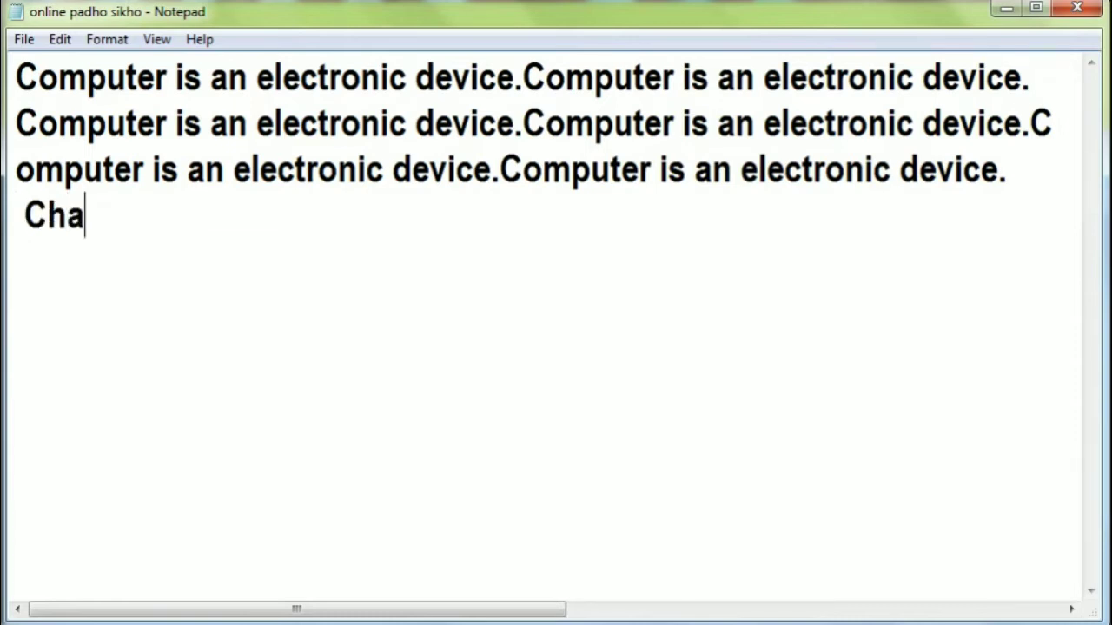
type("les ")
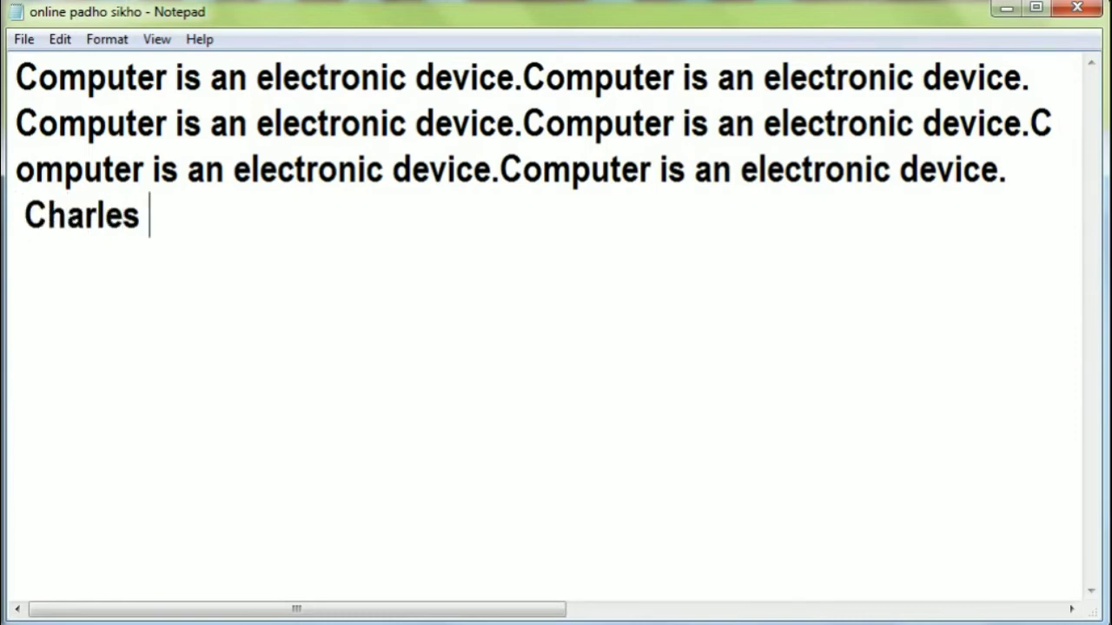
type("Babbage")
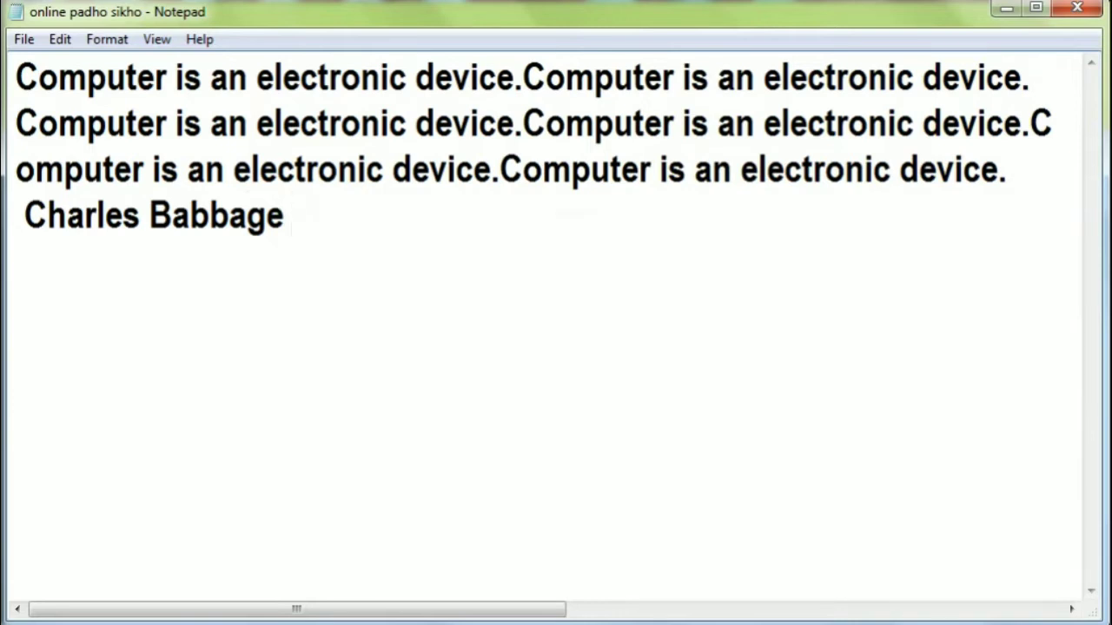
type(" was de")
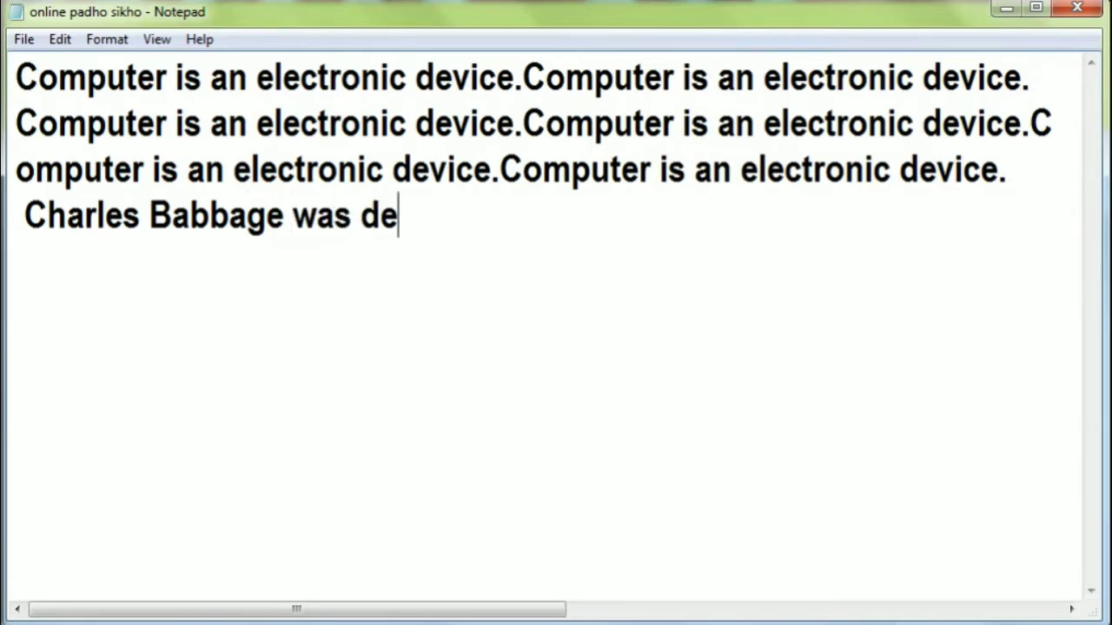
type("veloped 1")
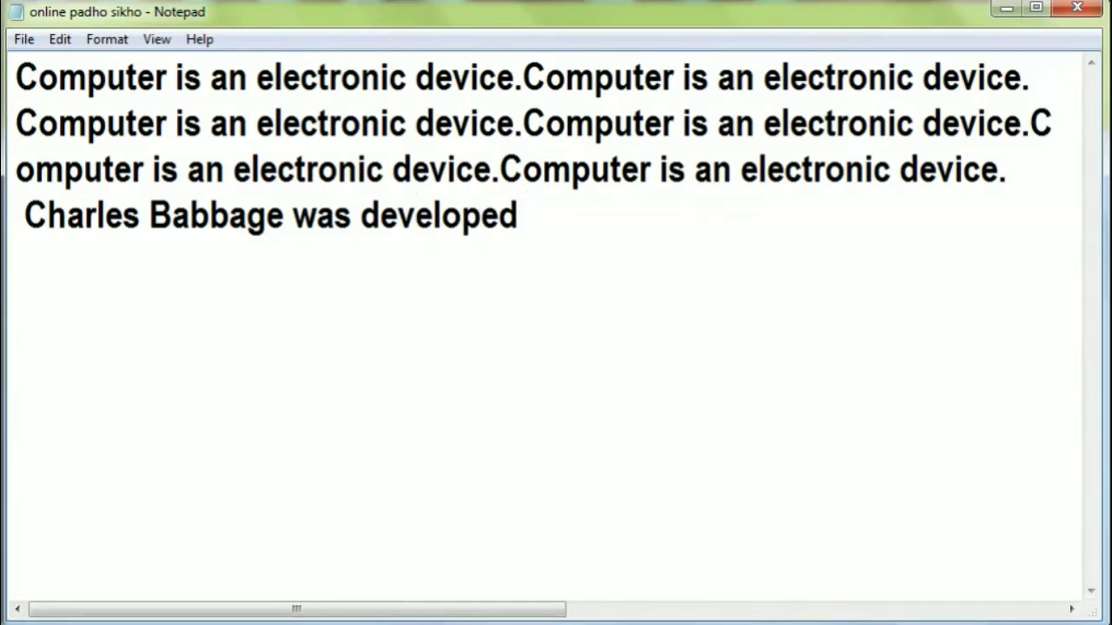
type("s")
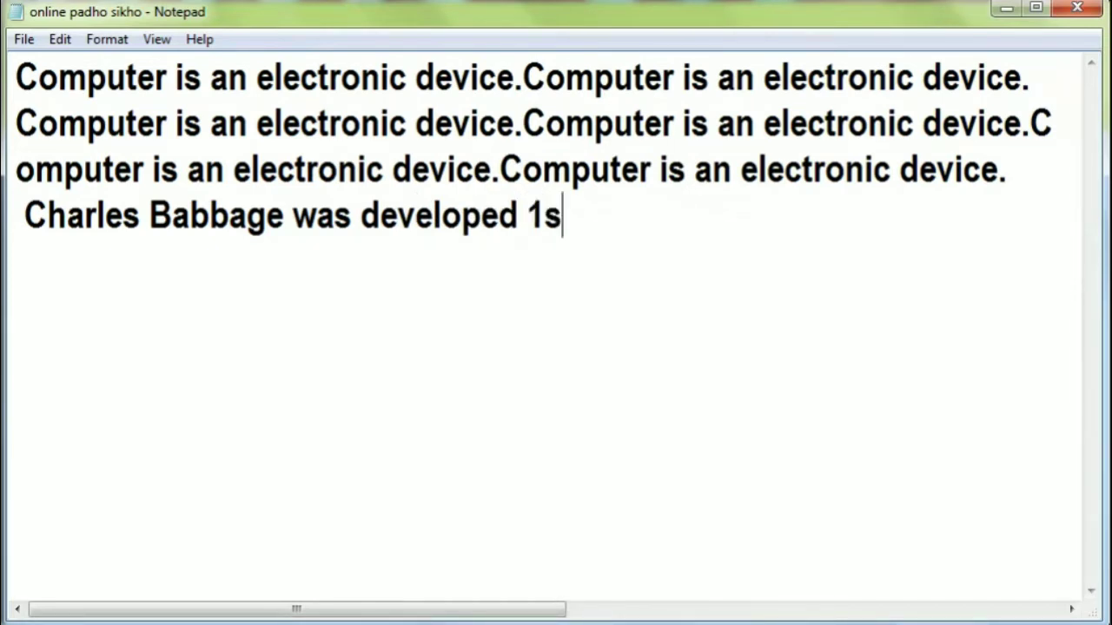
type("t computer.")
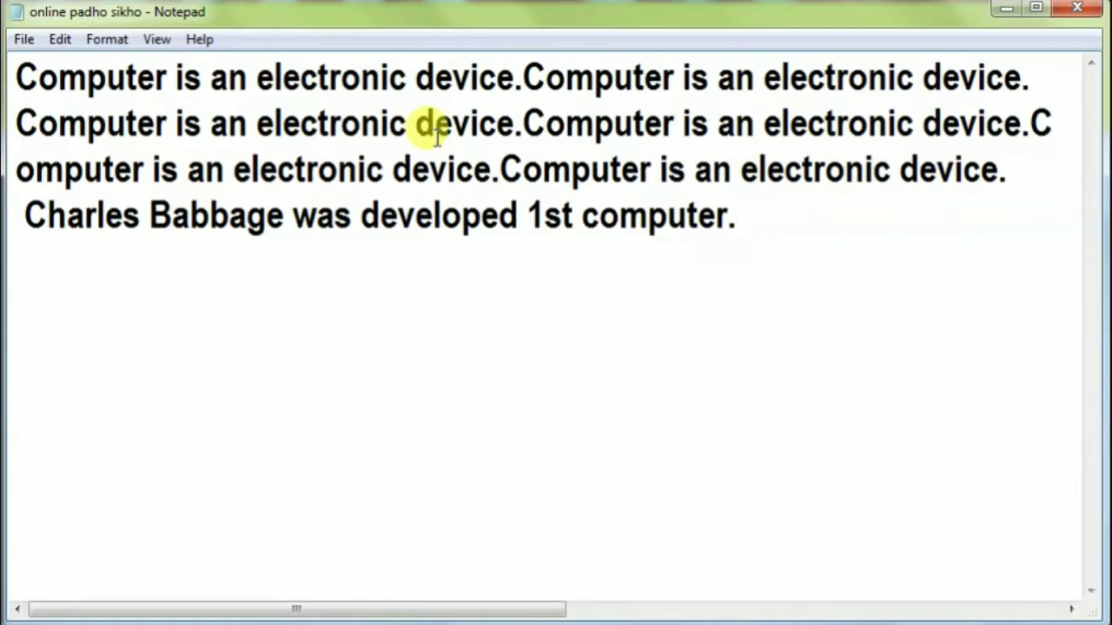
left_click(27, 41)
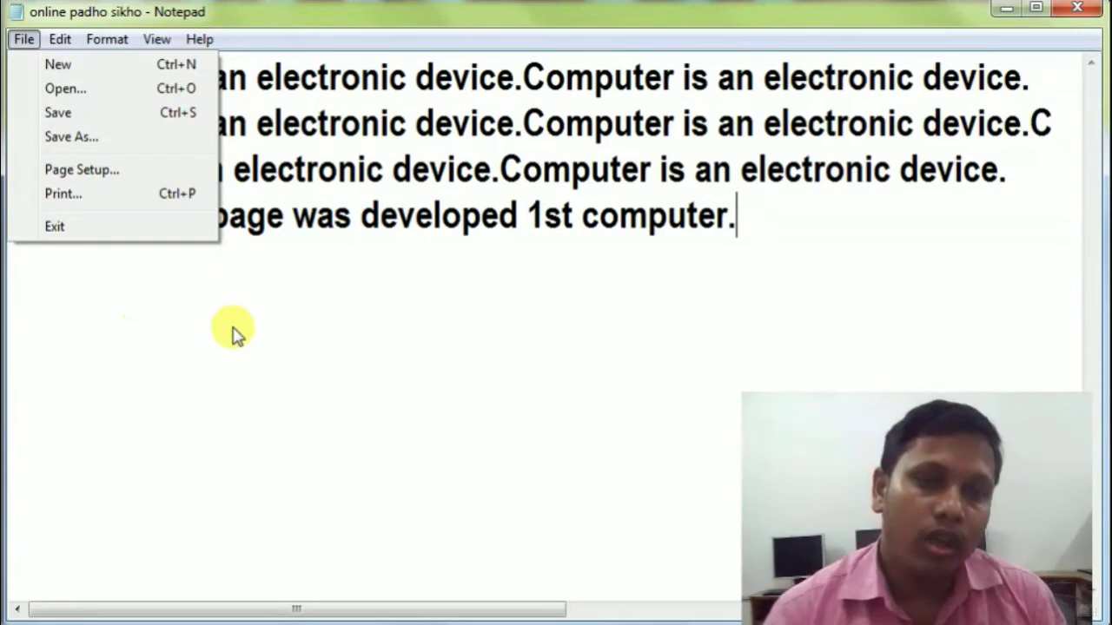
Step: Save a copy of the document as 'online padho sikho 1'
left_click(230, 326)
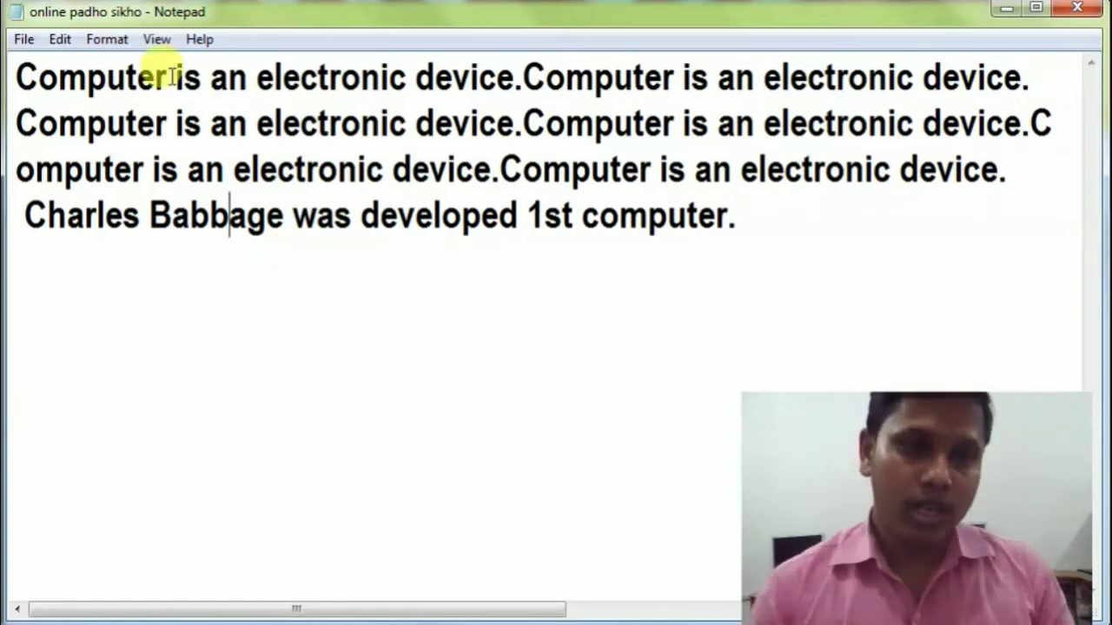
left_click(24, 40)
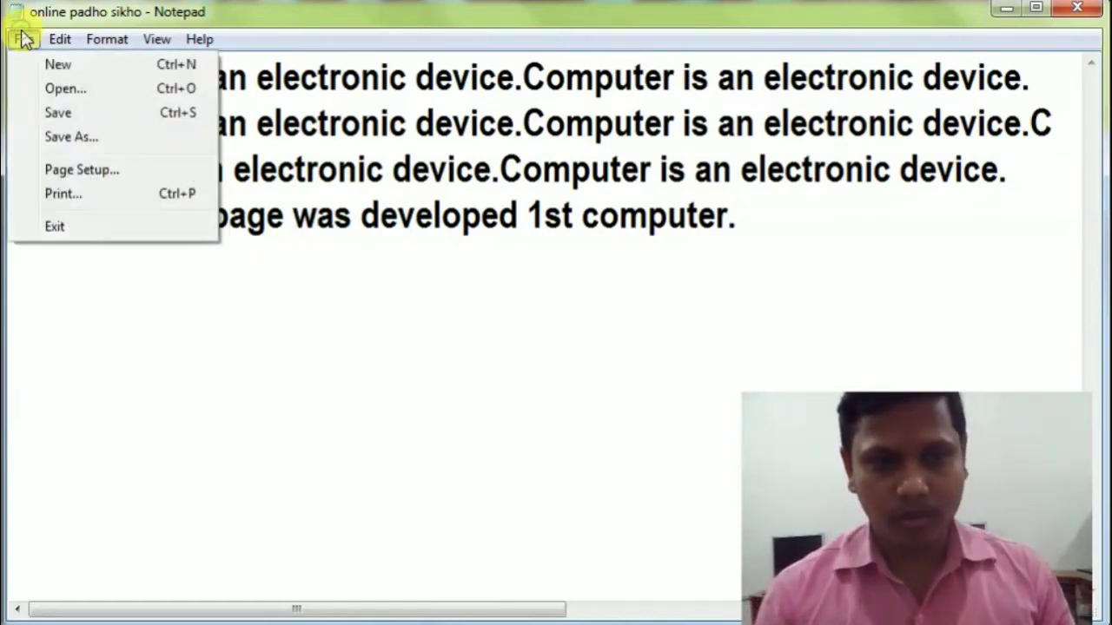
left_click(88, 141)
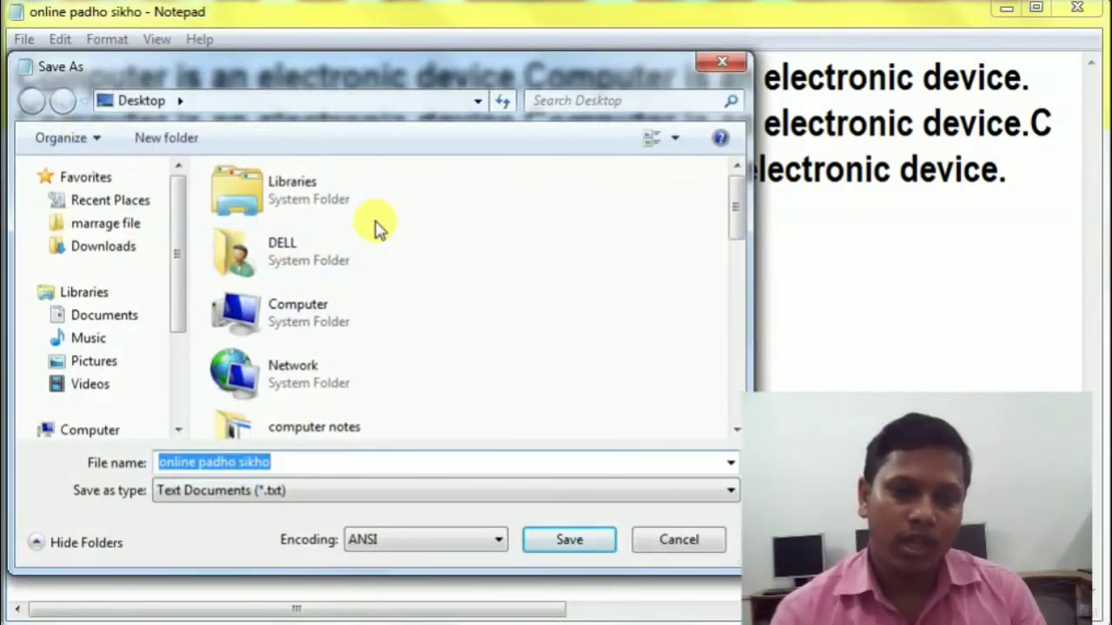
left_click(281, 465)
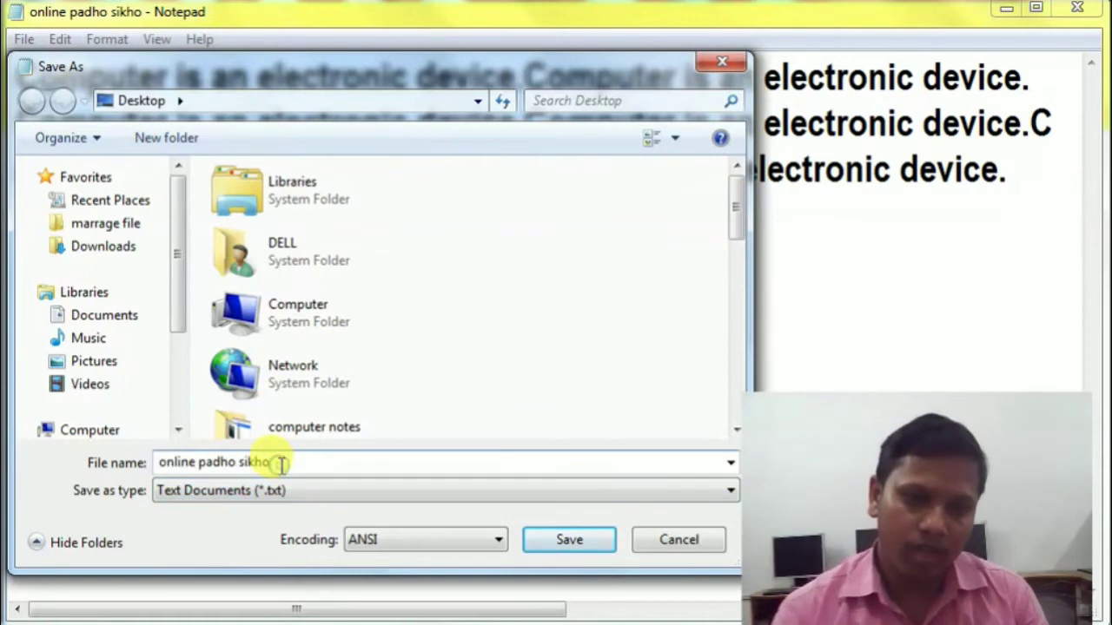
type("1")
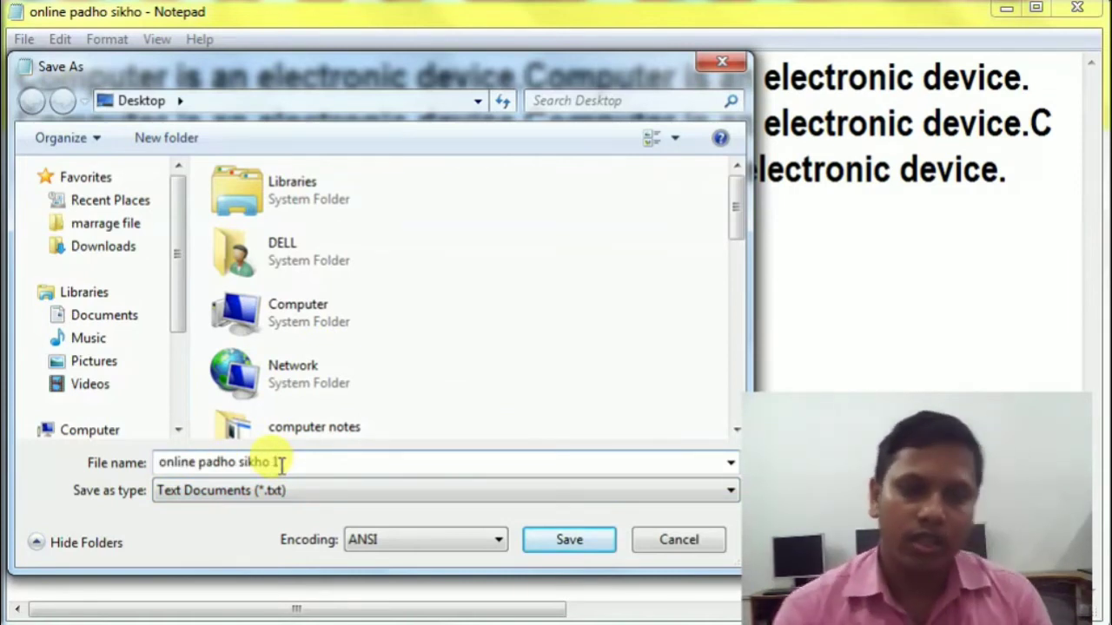
left_click(565, 542)
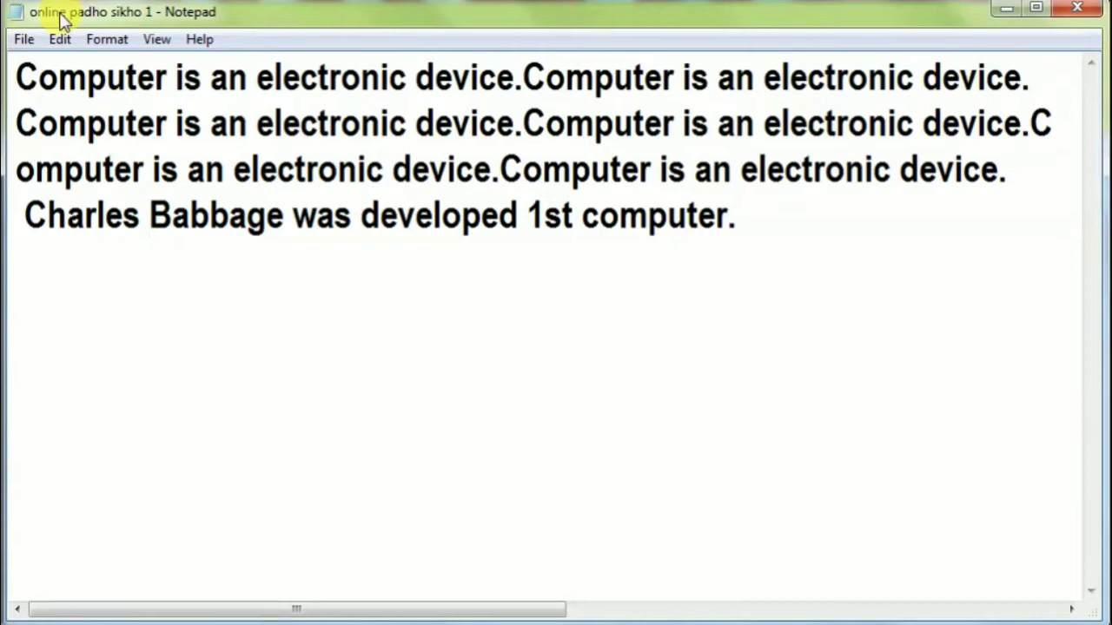
Step: Start a new blank Untitled document from the File menu, then reopen the File menu
left_click(25, 44)
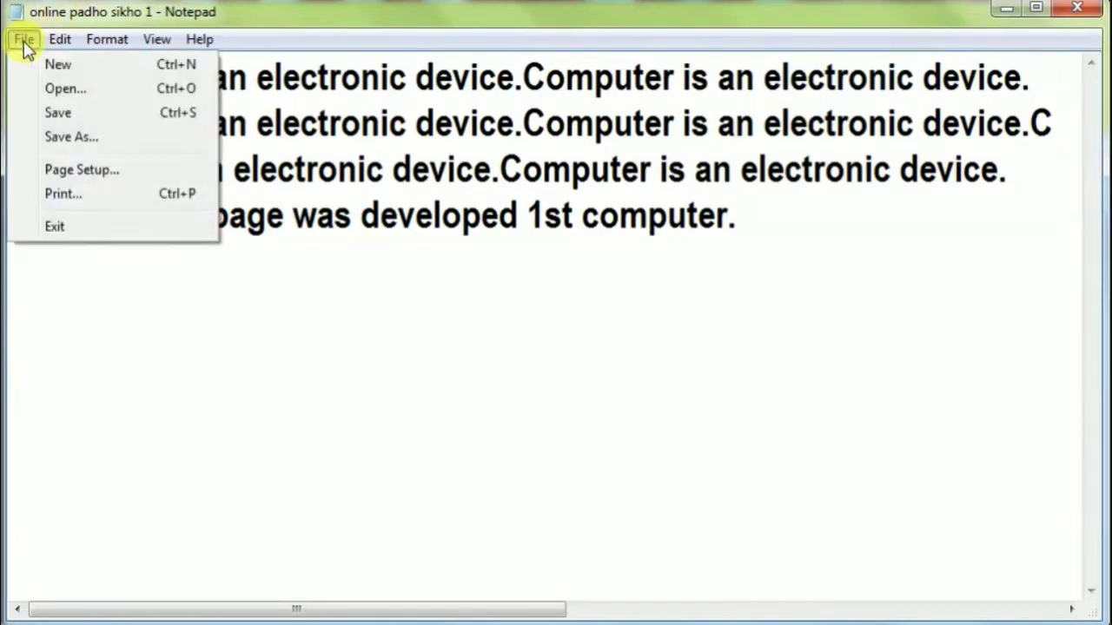
left_click(62, 69)
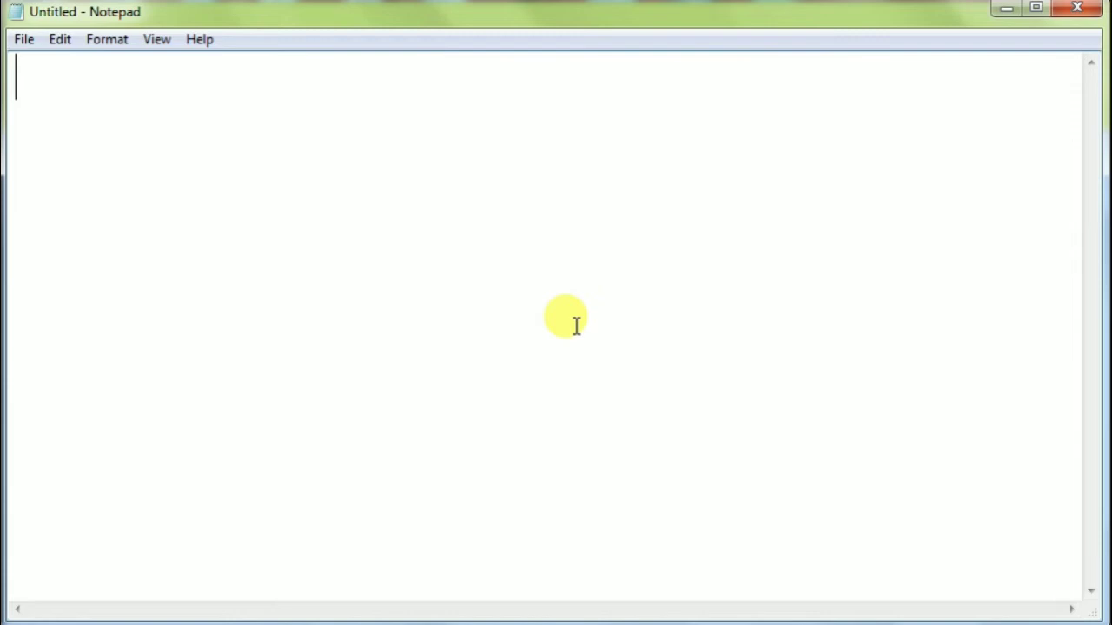
left_click(35, 46)
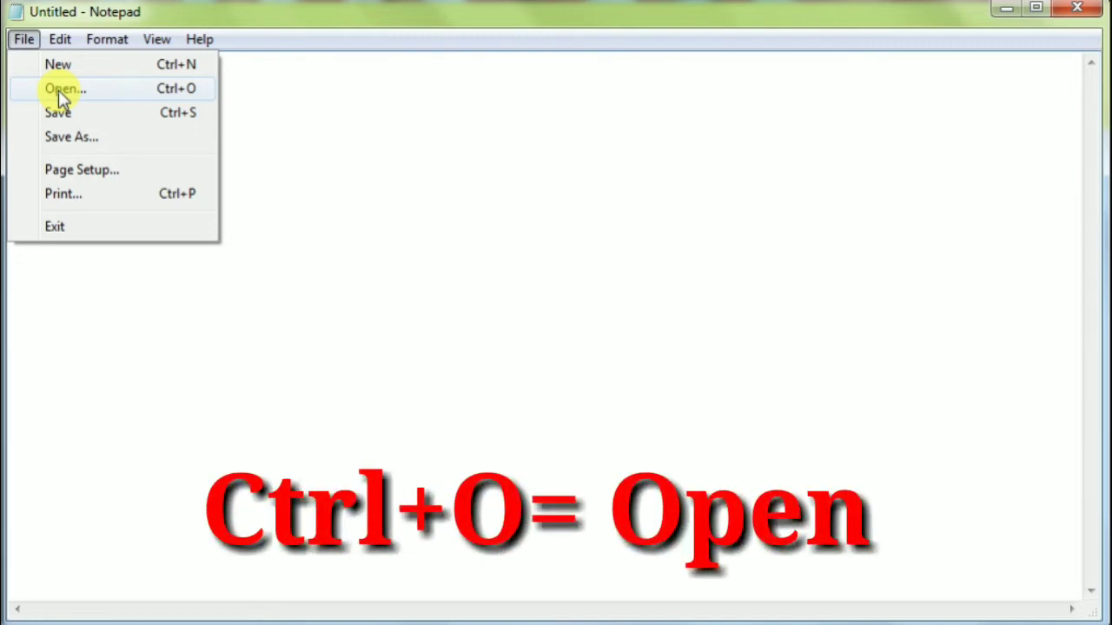
Step: Open the text file 'online padho sikho 1' from the Desktop
left_click(58, 90)
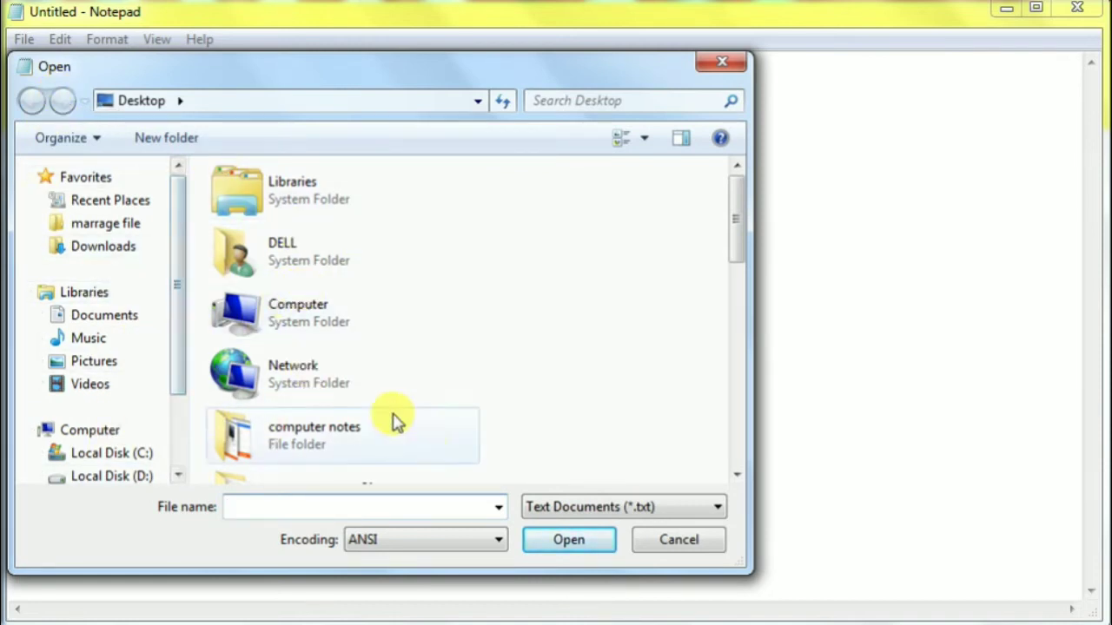
left_click(248, 501)
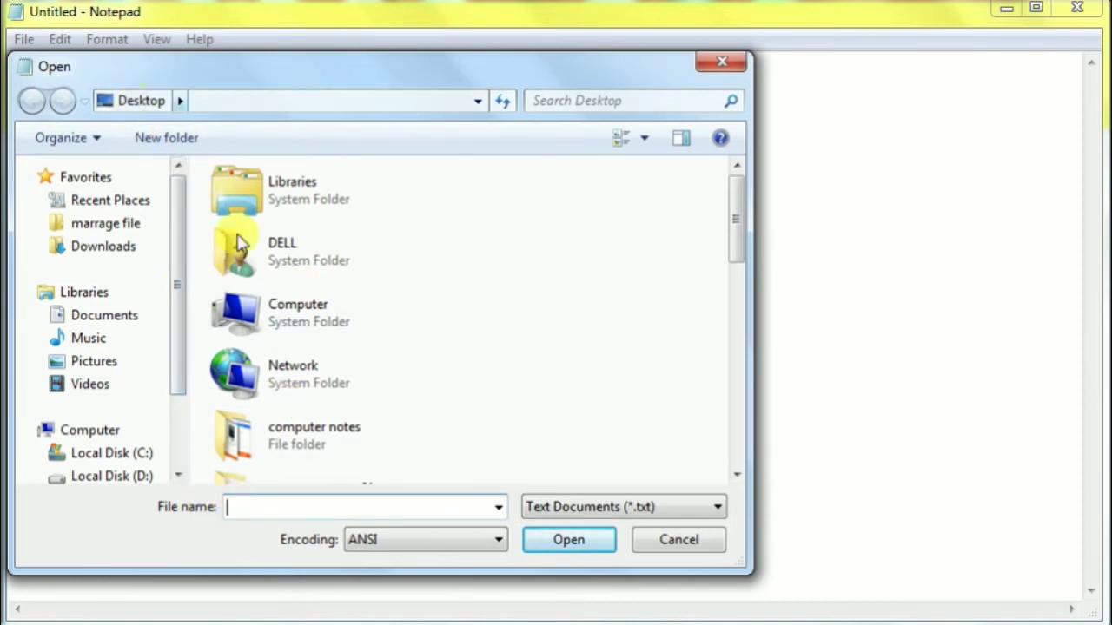
left_click_drag(740, 198, 734, 401)
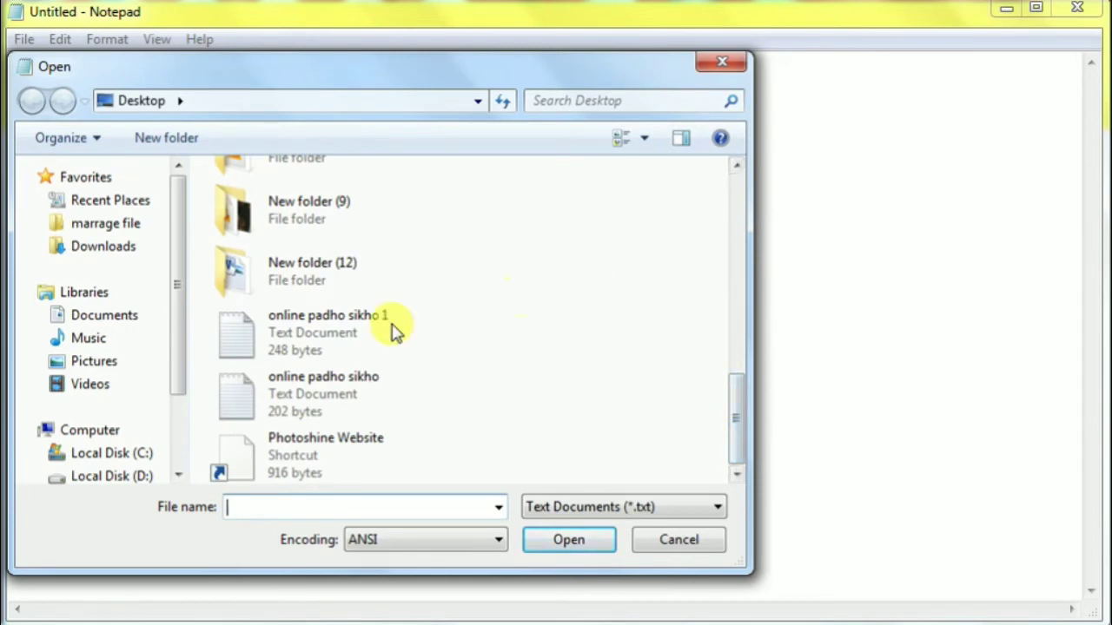
left_click(343, 327)
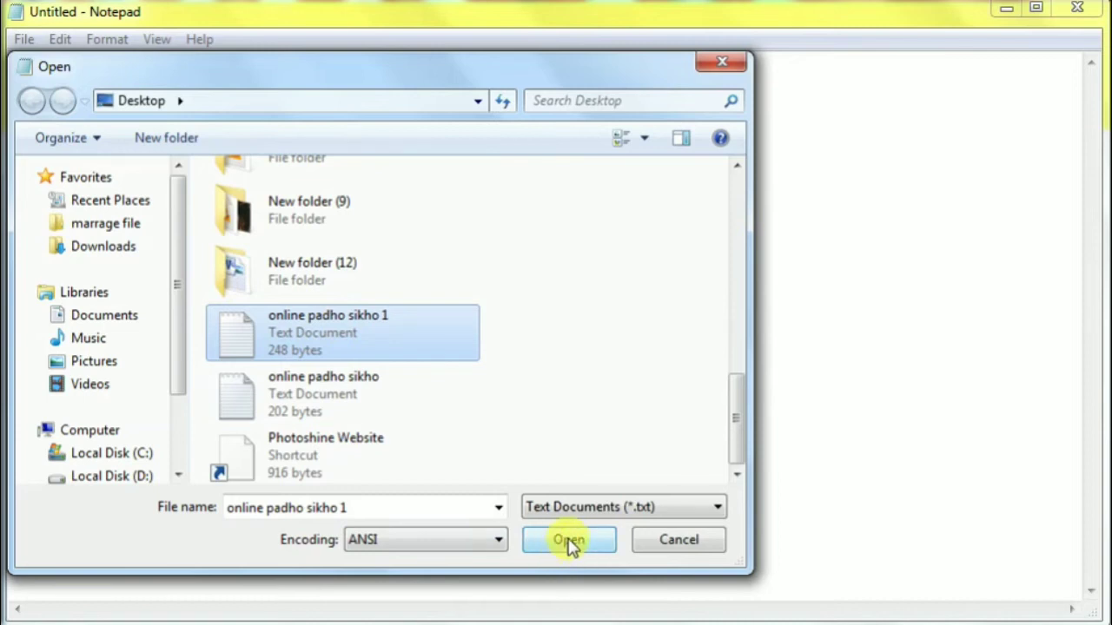
left_click(570, 543)
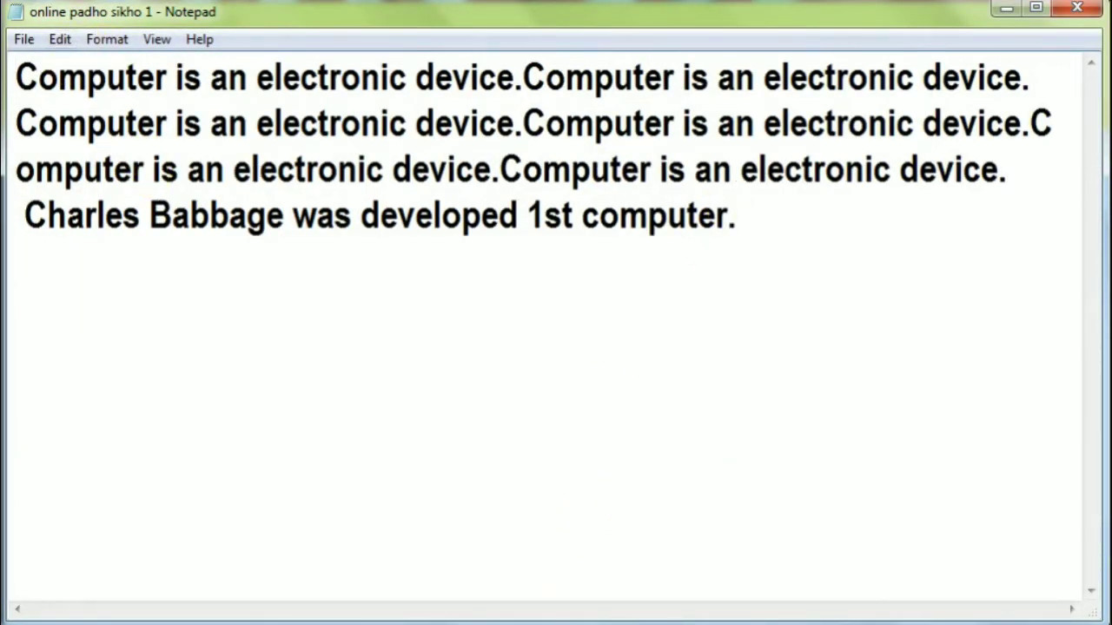
left_click(21, 41)
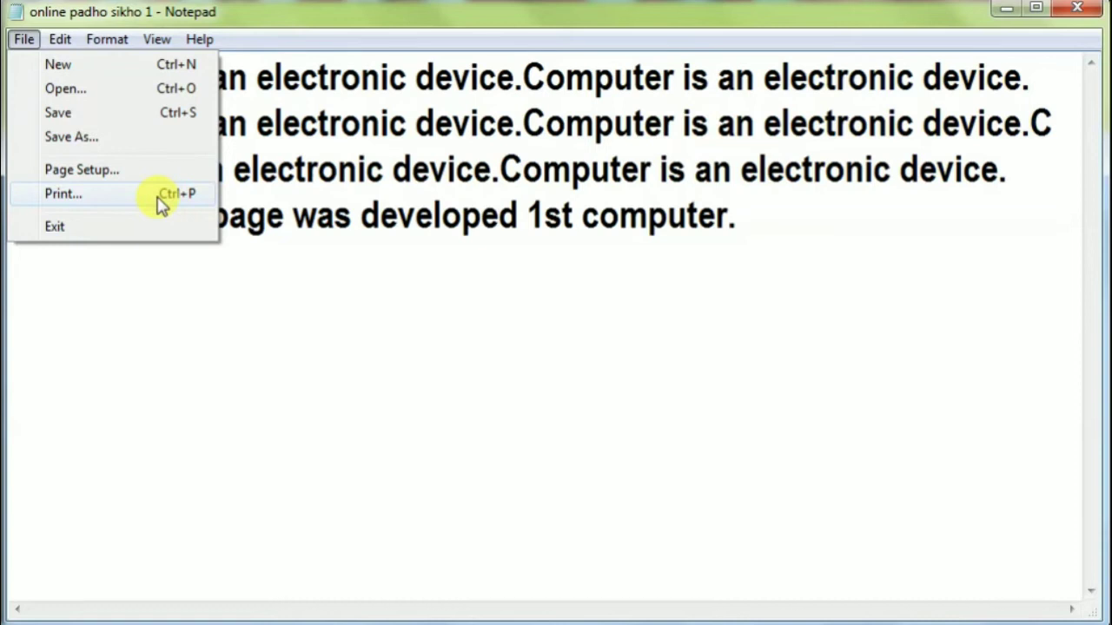
left_click(310, 304)
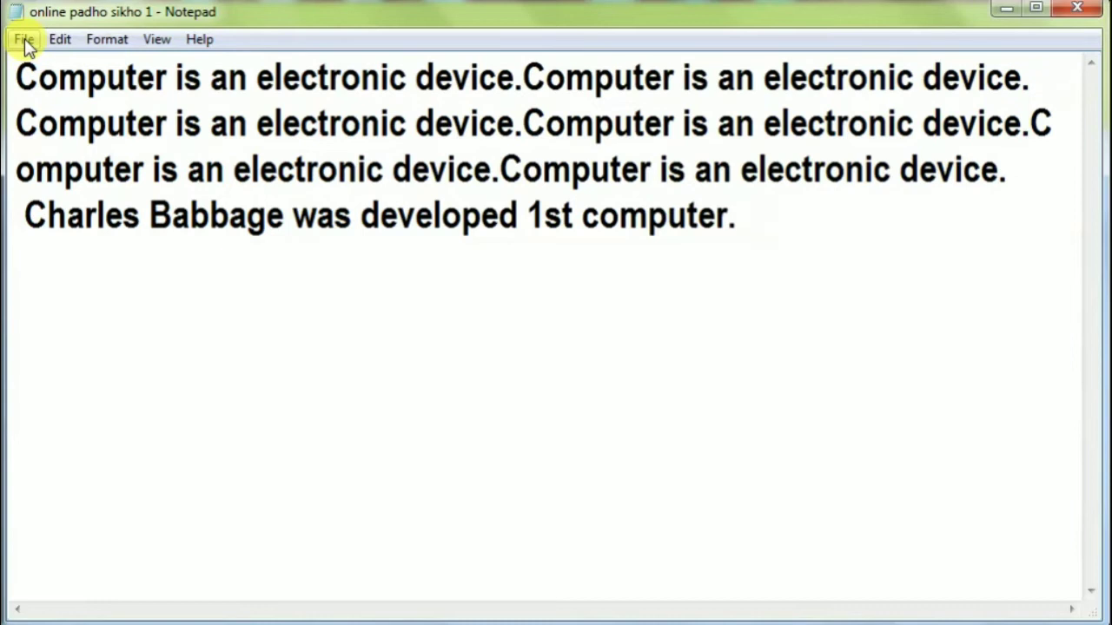
left_click(24, 39)
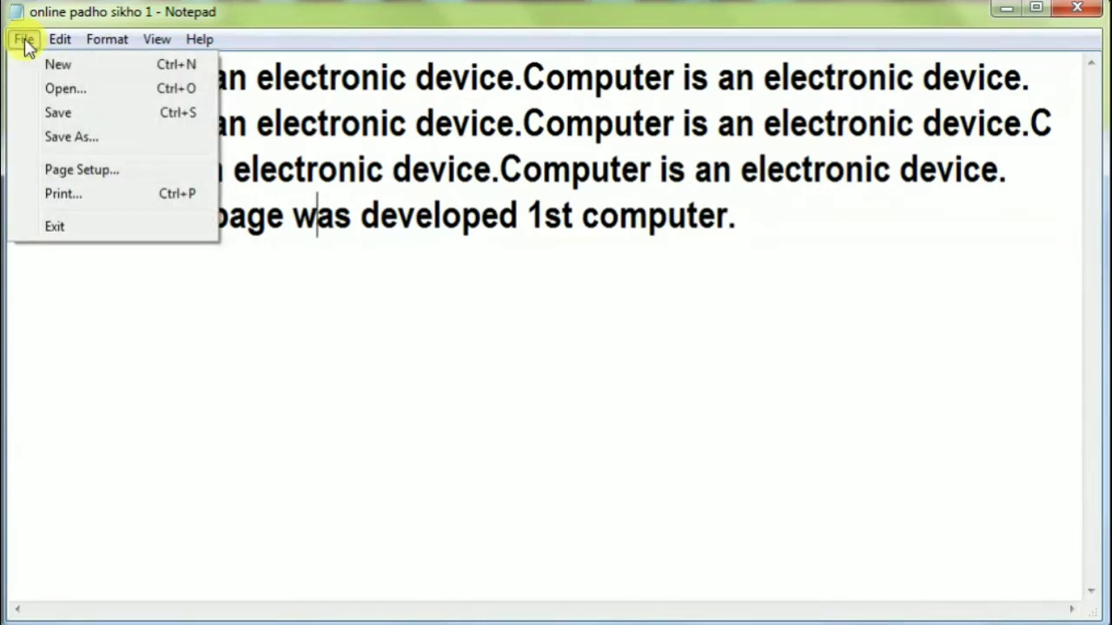
Step: In Page Setup, keep Letter as the paper size and switch orientation to Landscape
left_click(84, 172)
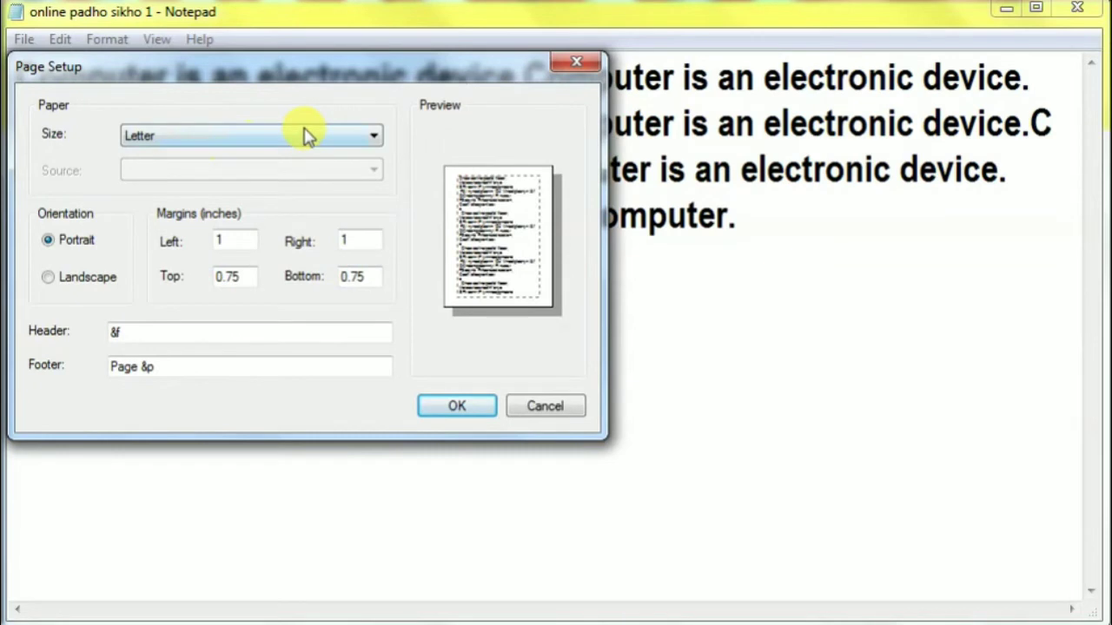
left_click(375, 136)
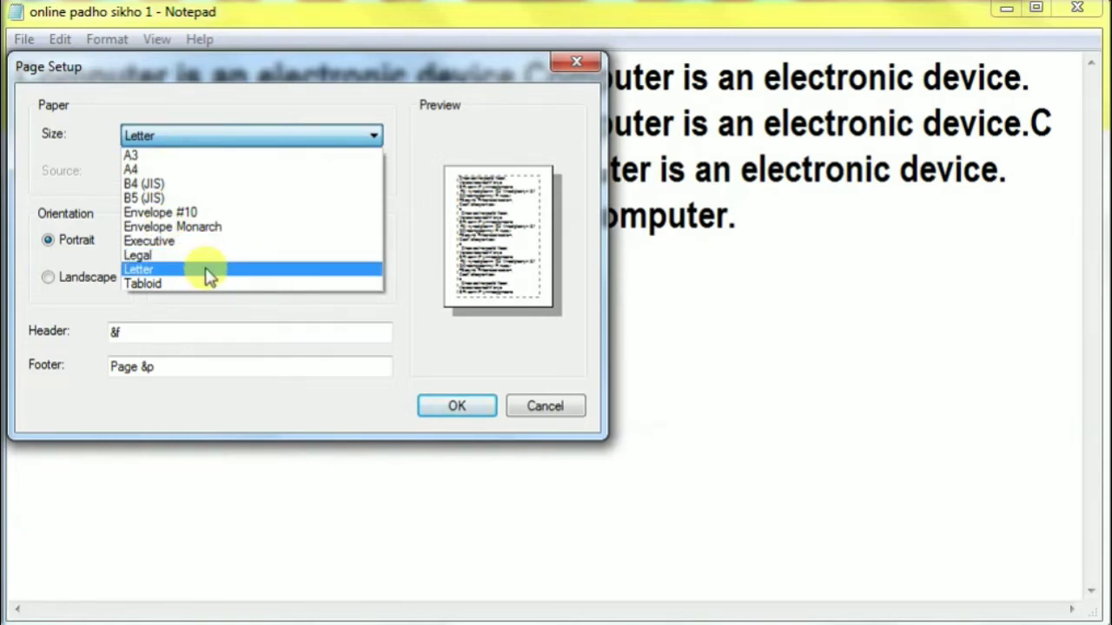
left_click(208, 272)
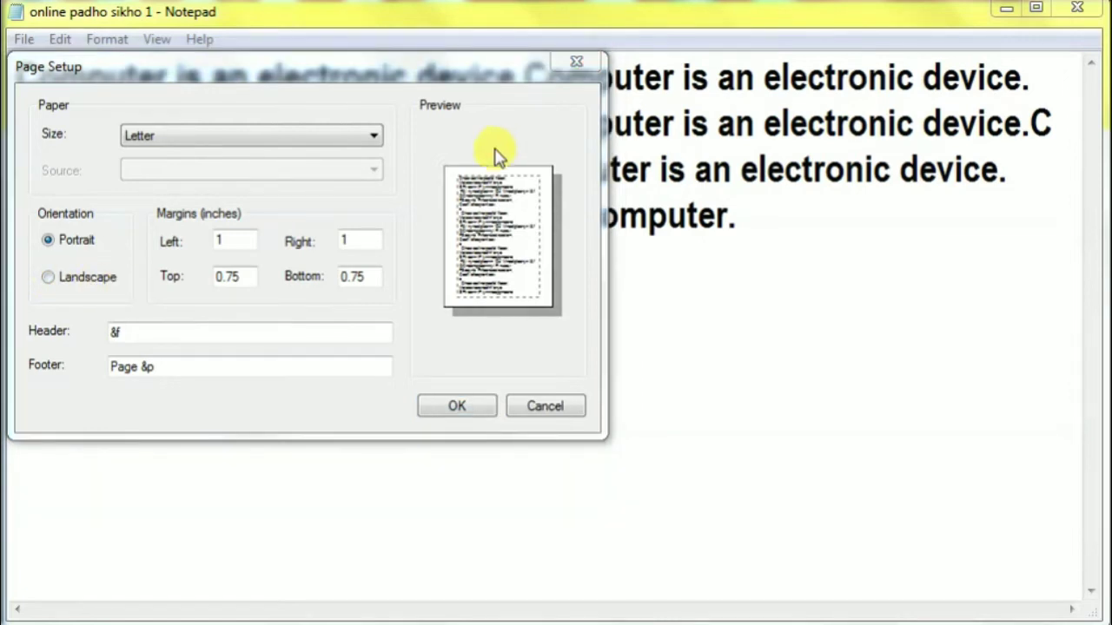
left_click_drag(469, 171, 436, 164)
left_click_drag(496, 182, 528, 178)
mouse_move(548, 222)
left_mouse_down()
mouse_move(440, 315)
mouse_move(436, 158)
left_mouse_up()
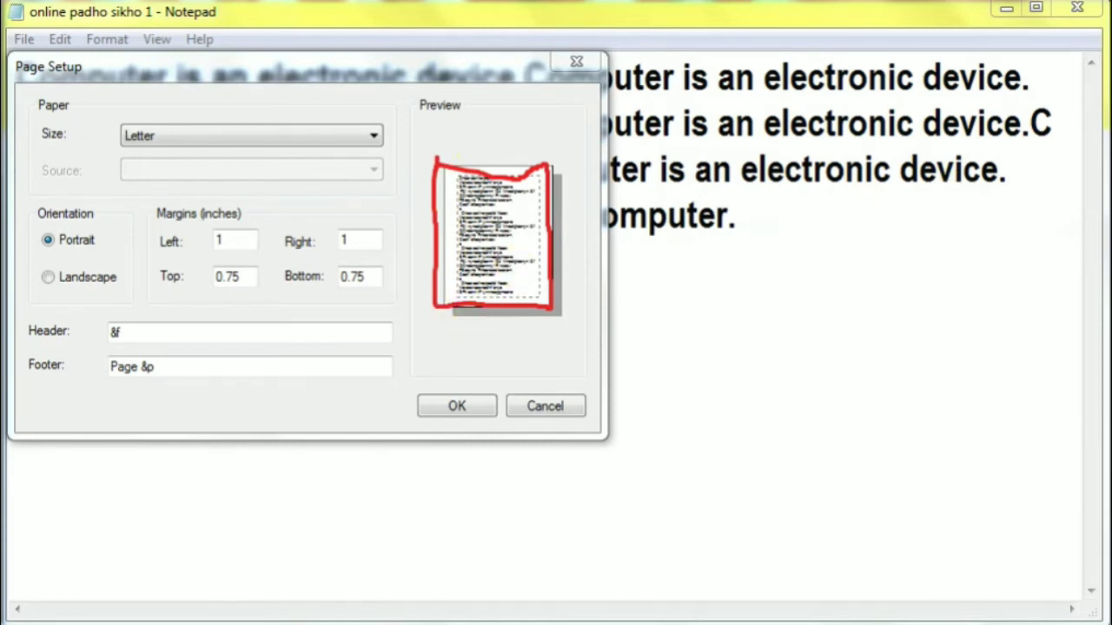
key("Escape")
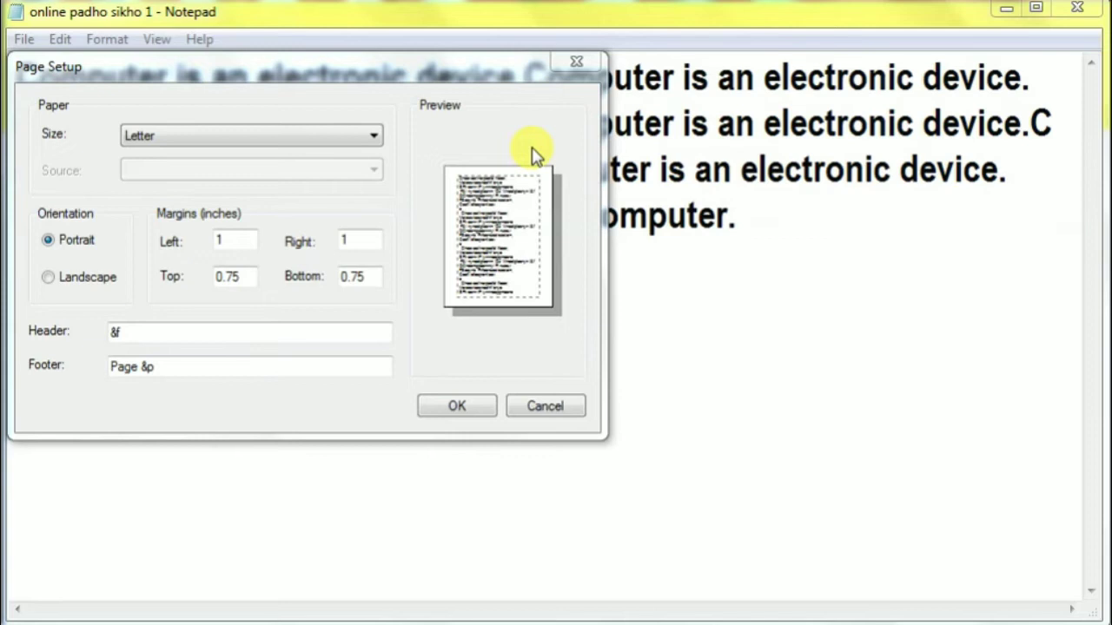
key("alt+a")
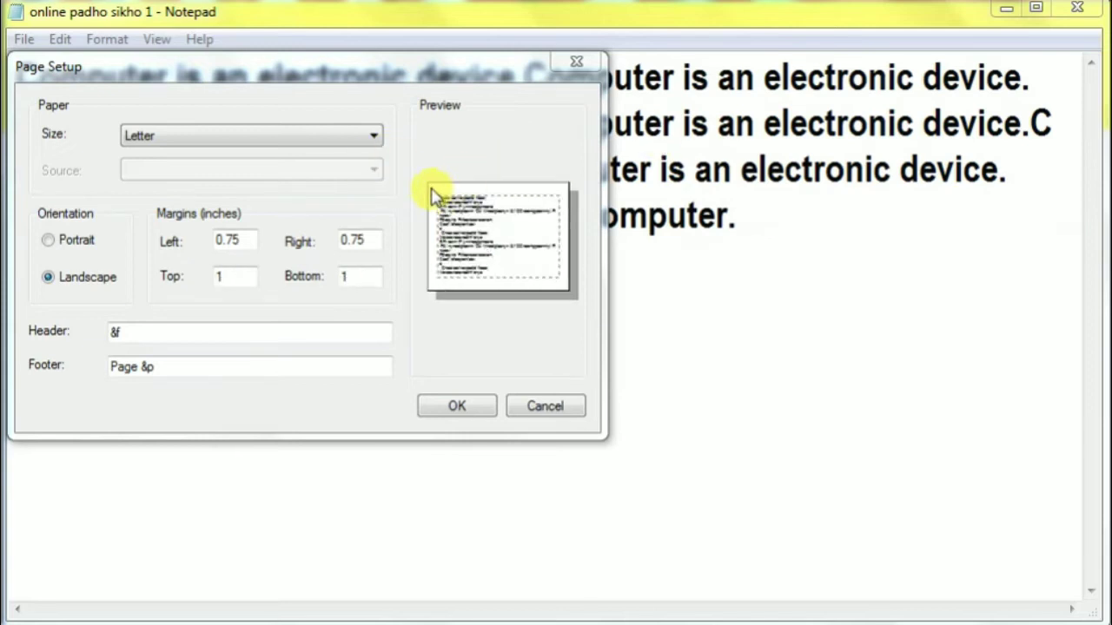
Step: Replace the 0.75 left margin with 3 and confirm the page settings
left_click_drag(427, 186, 577, 306)
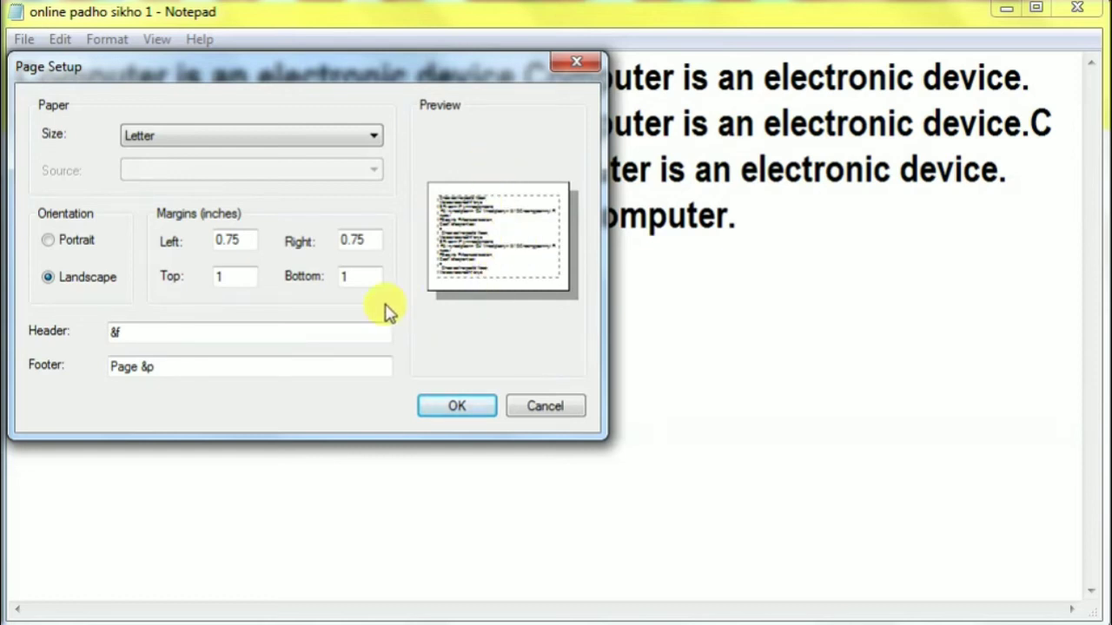
double_click(242, 244)
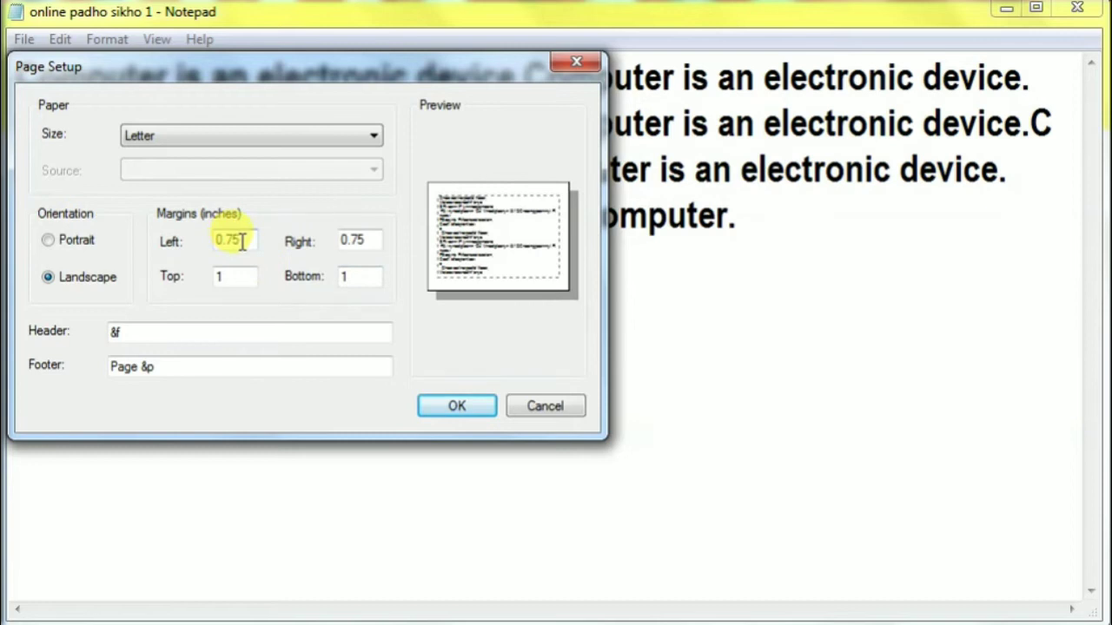
type("0")
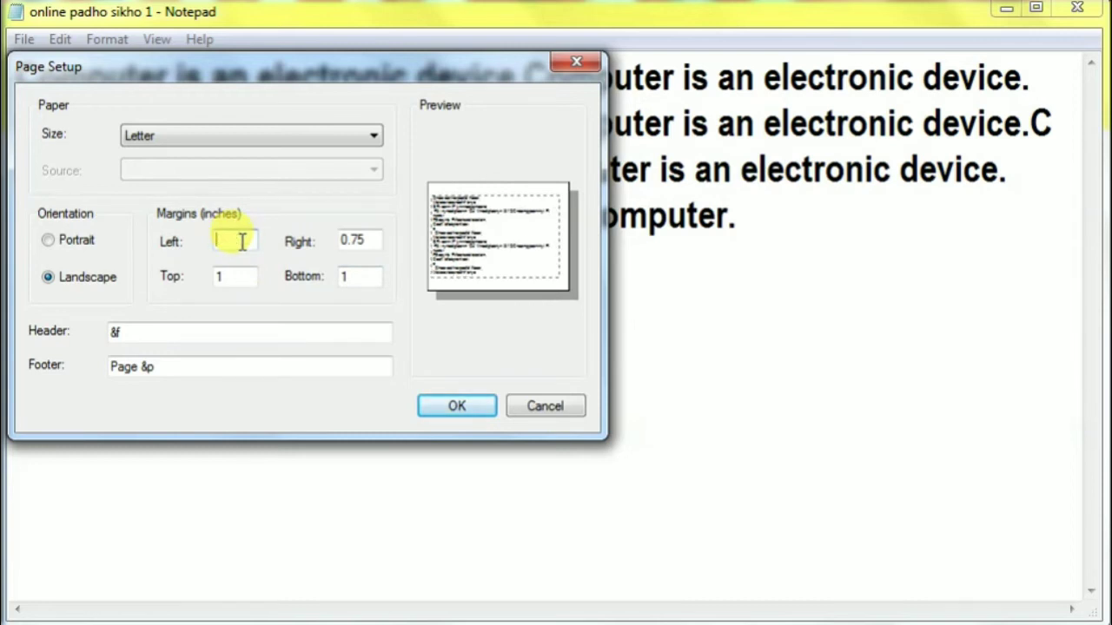
type("3")
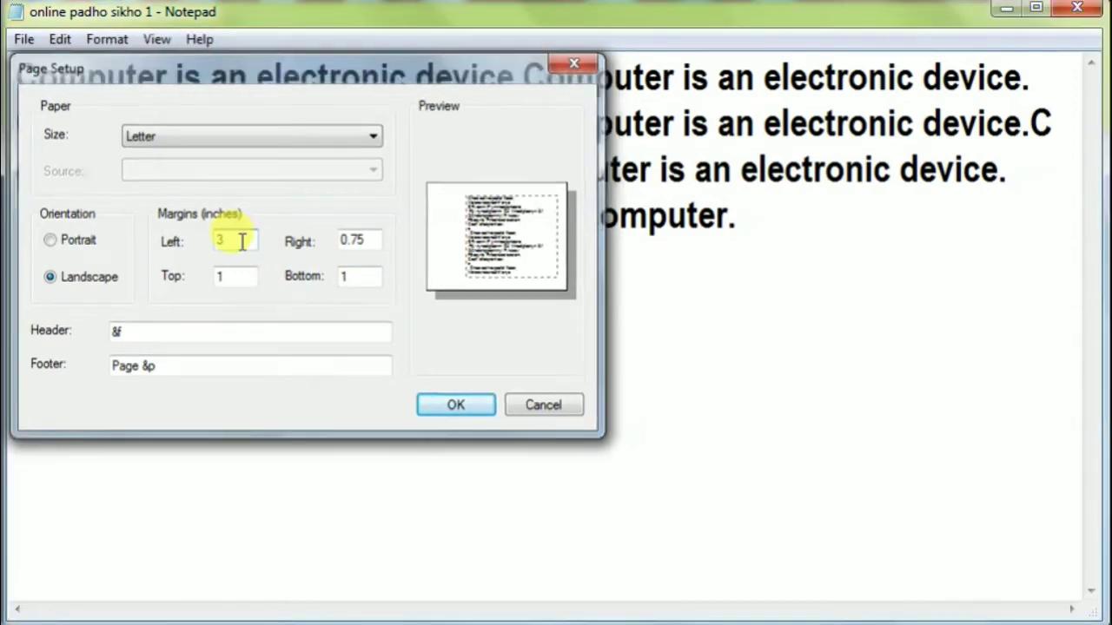
key("Return")
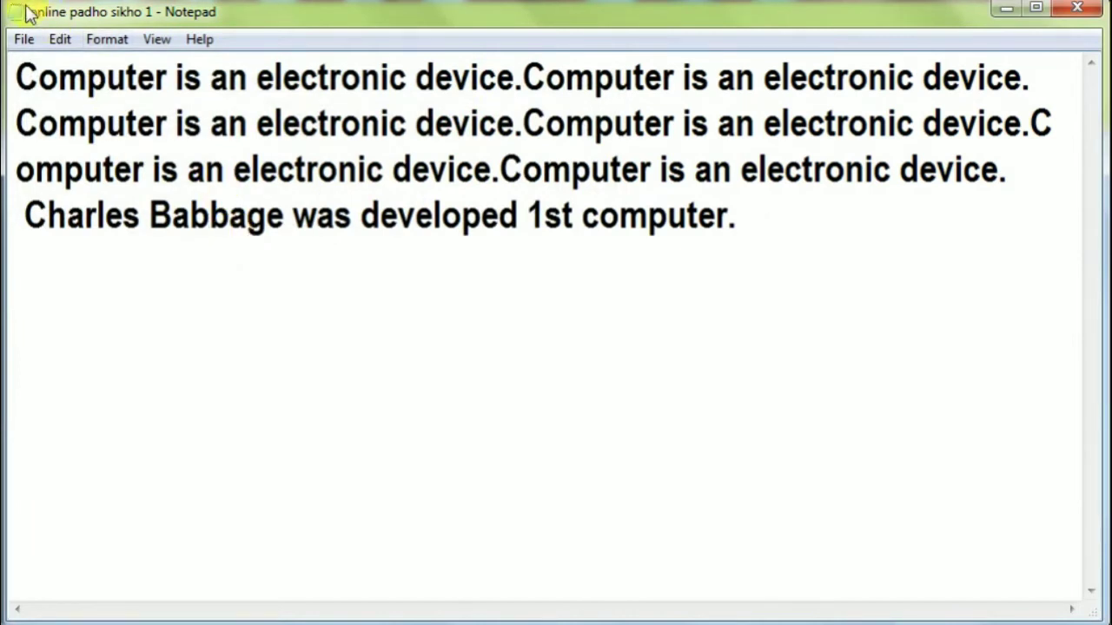
Step: Reopen Page Setup, change the top margin to 3 inches and click OK
left_click(23, 41)
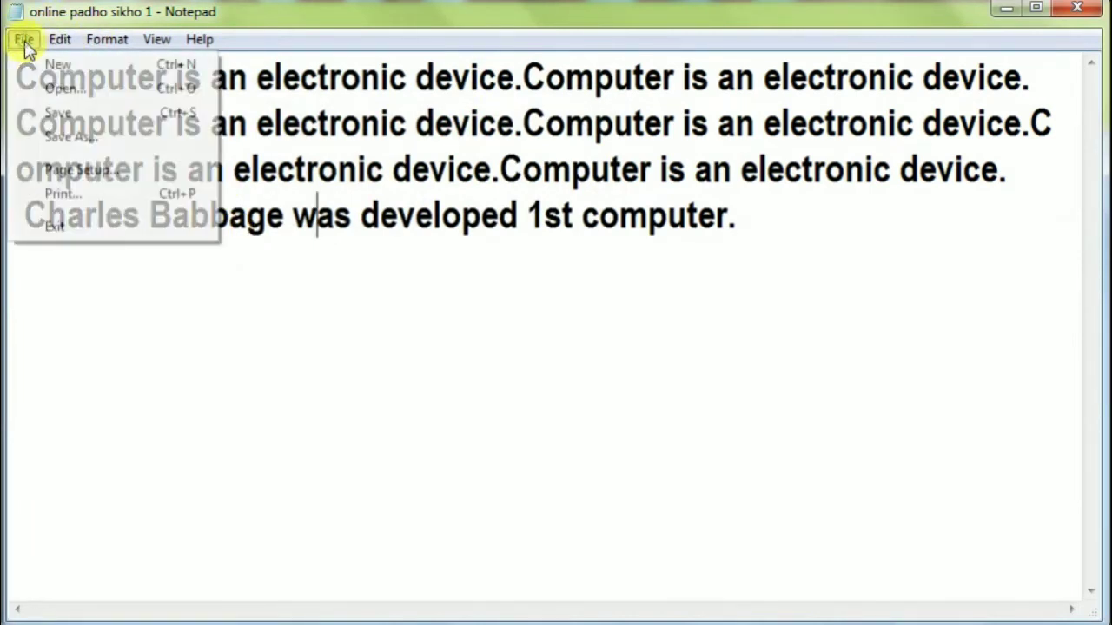
left_click(81, 171)
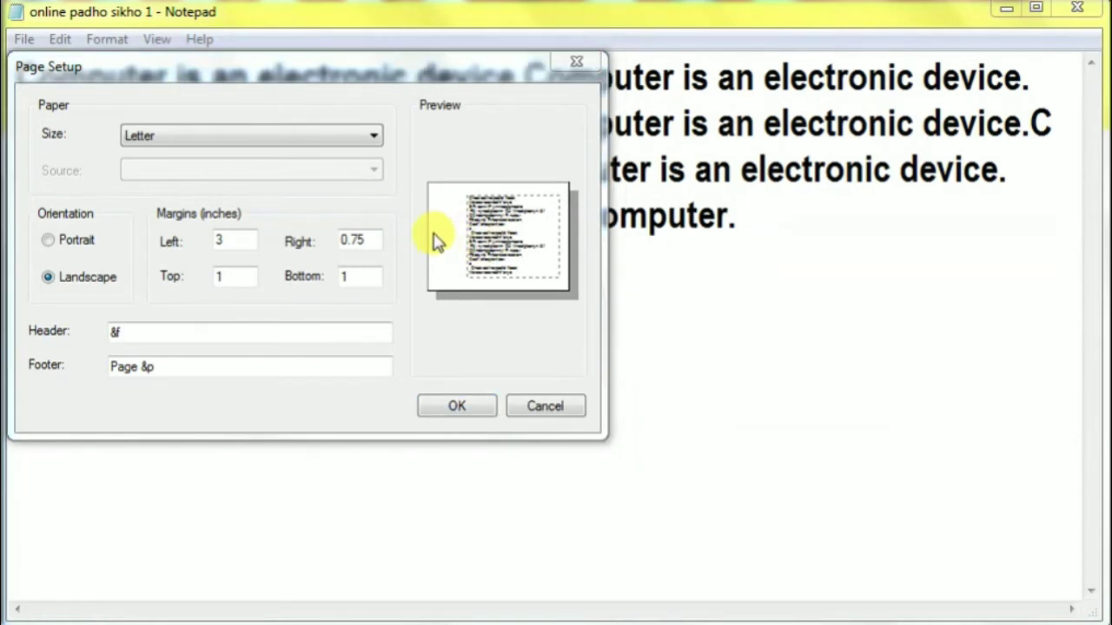
left_click_drag(426, 232, 469, 229)
left_click(467, 231)
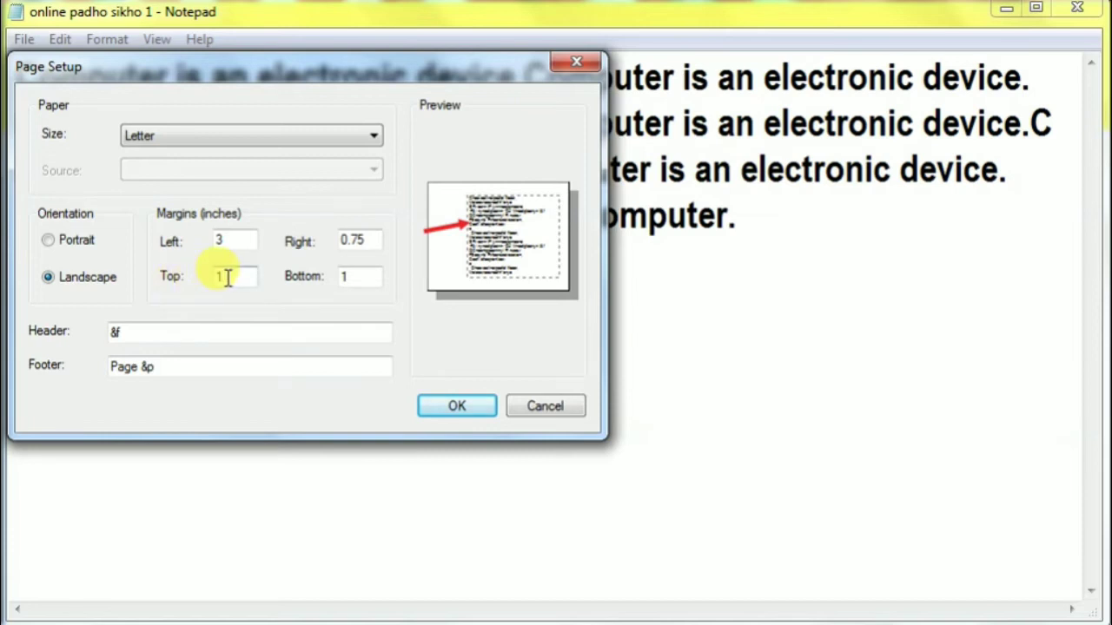
key("BackSpace")
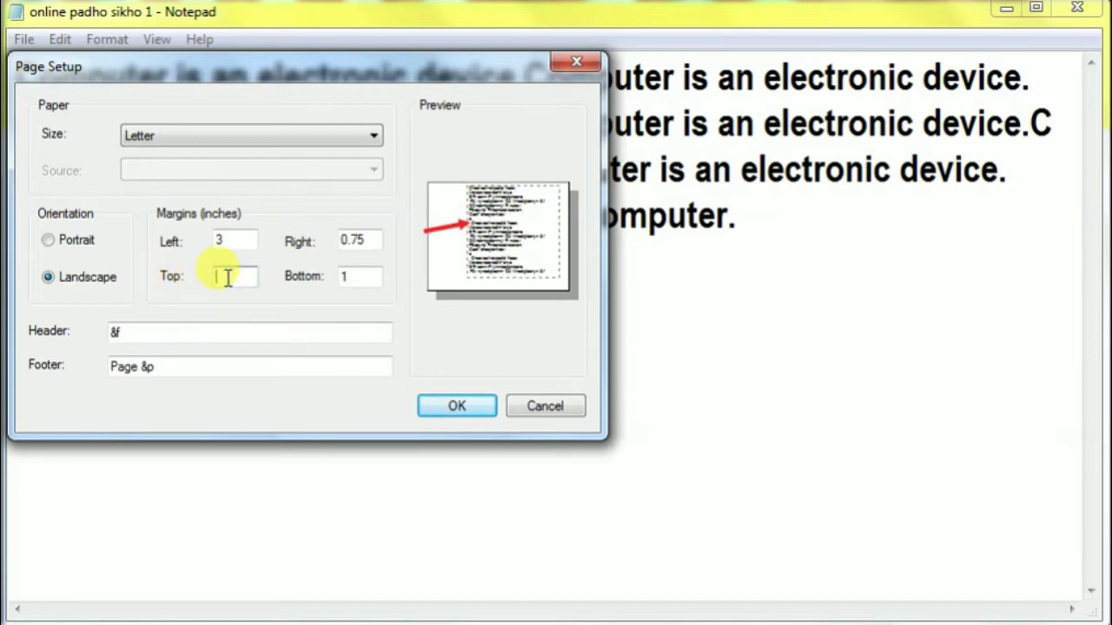
type("3")
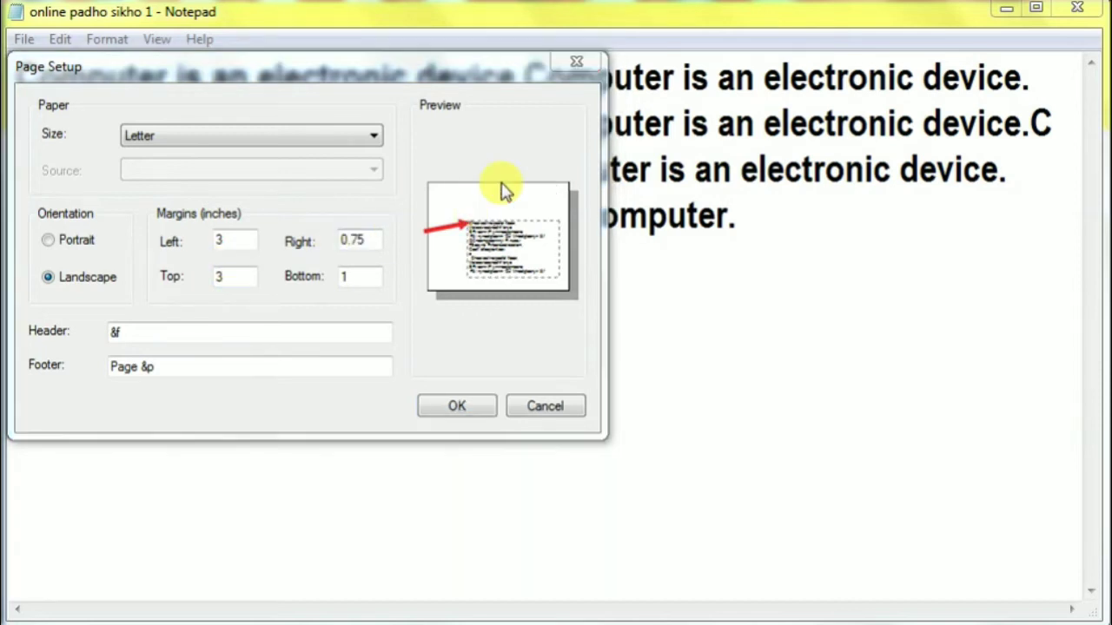
left_click_drag(498, 183, 501, 224)
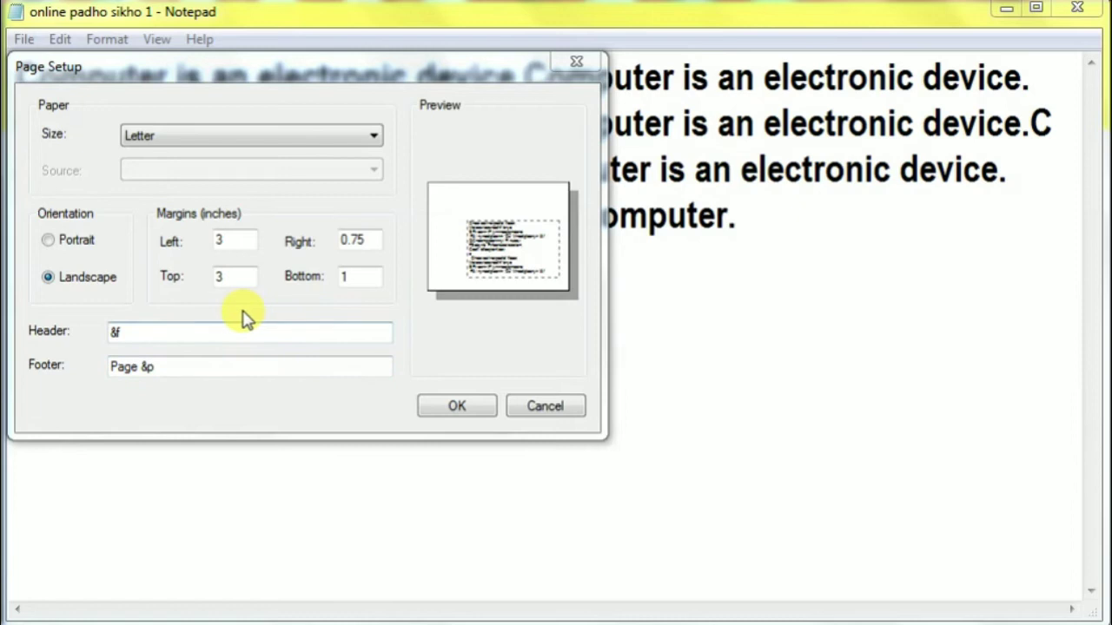
left_click(457, 409)
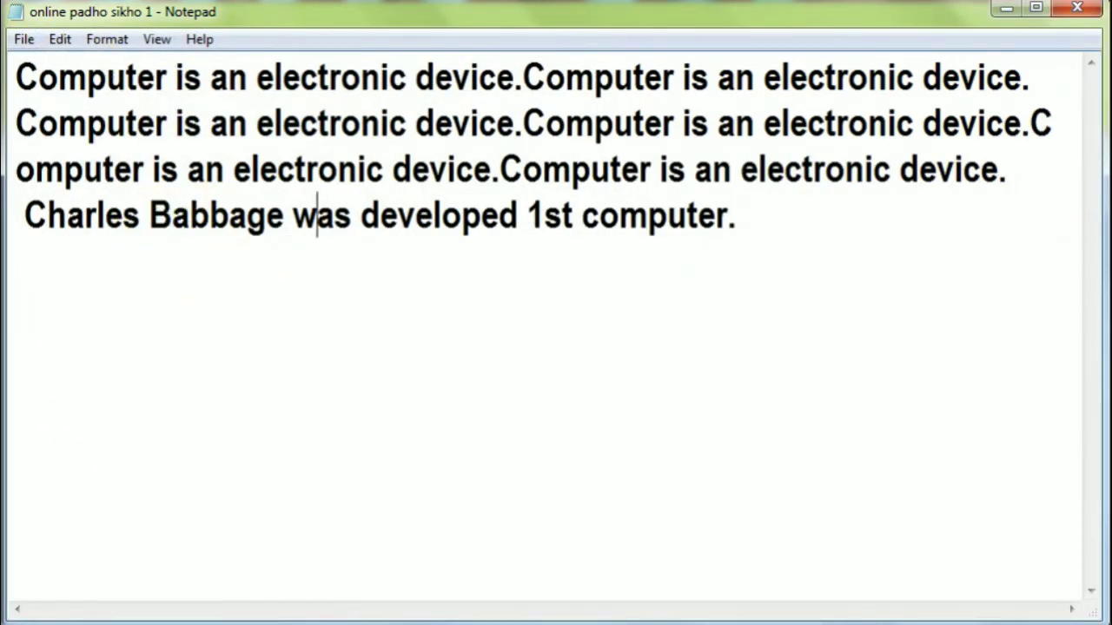
left_click(29, 41)
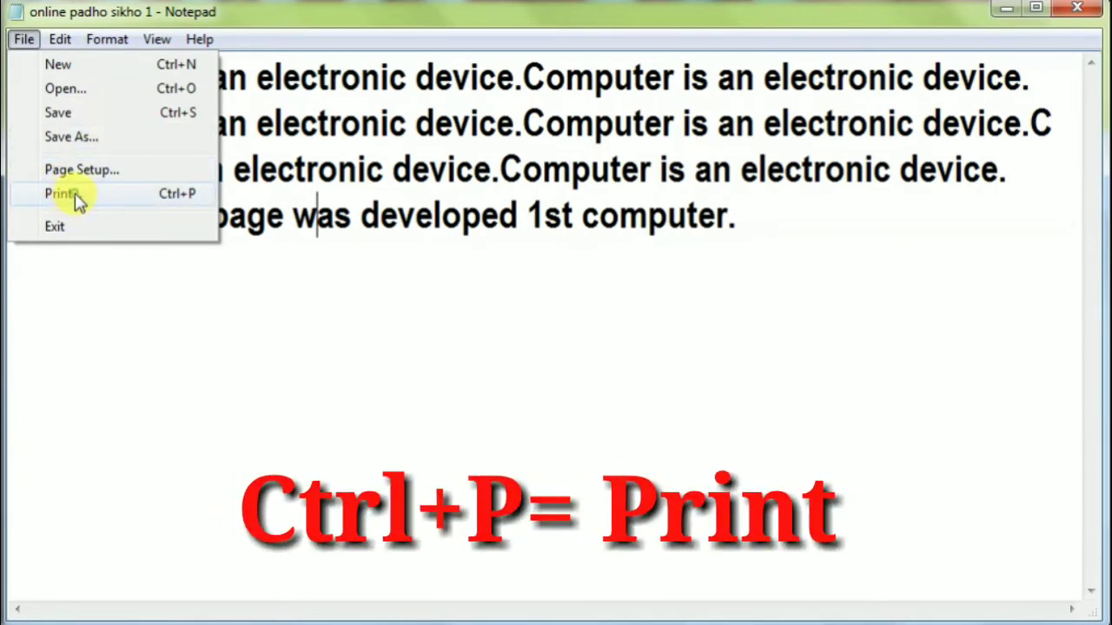
left_click(75, 199)
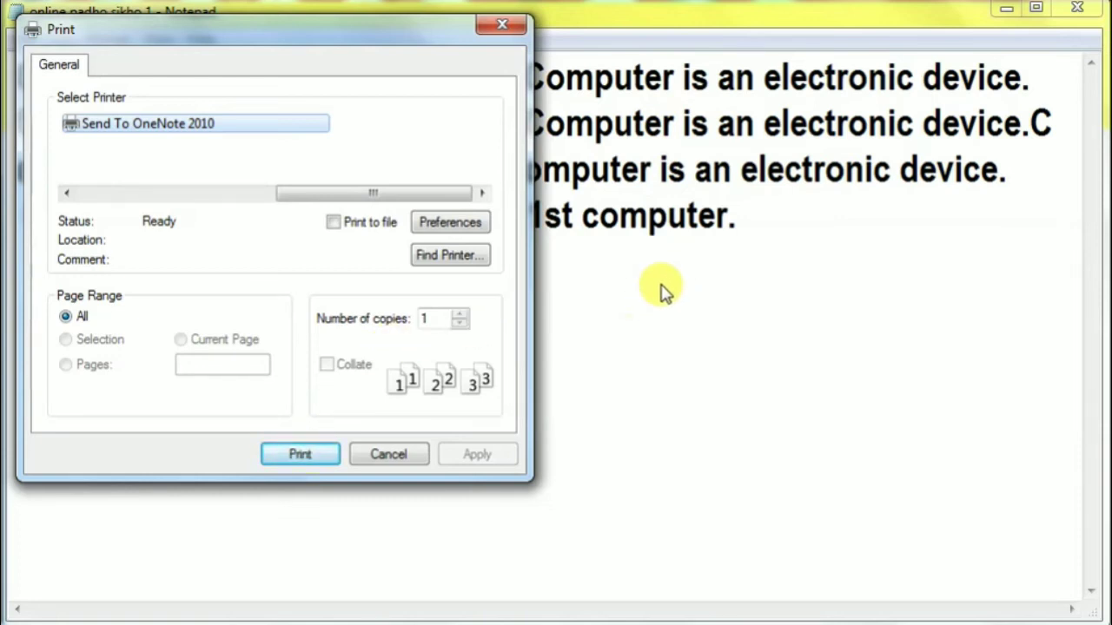
left_click(431, 320)
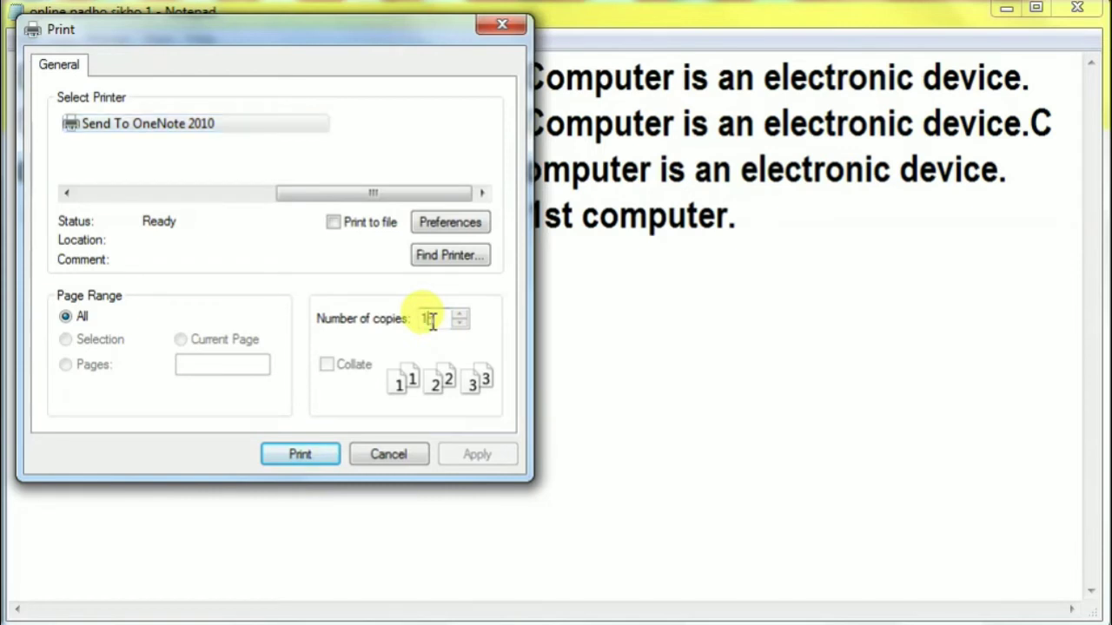
type("4")
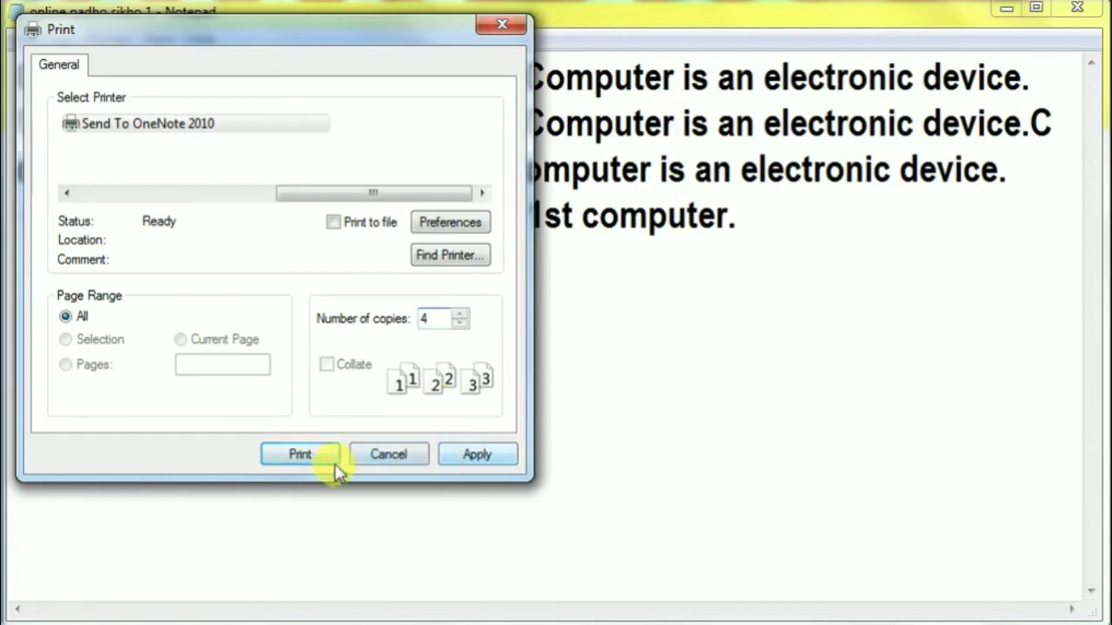
left_click(392, 454)
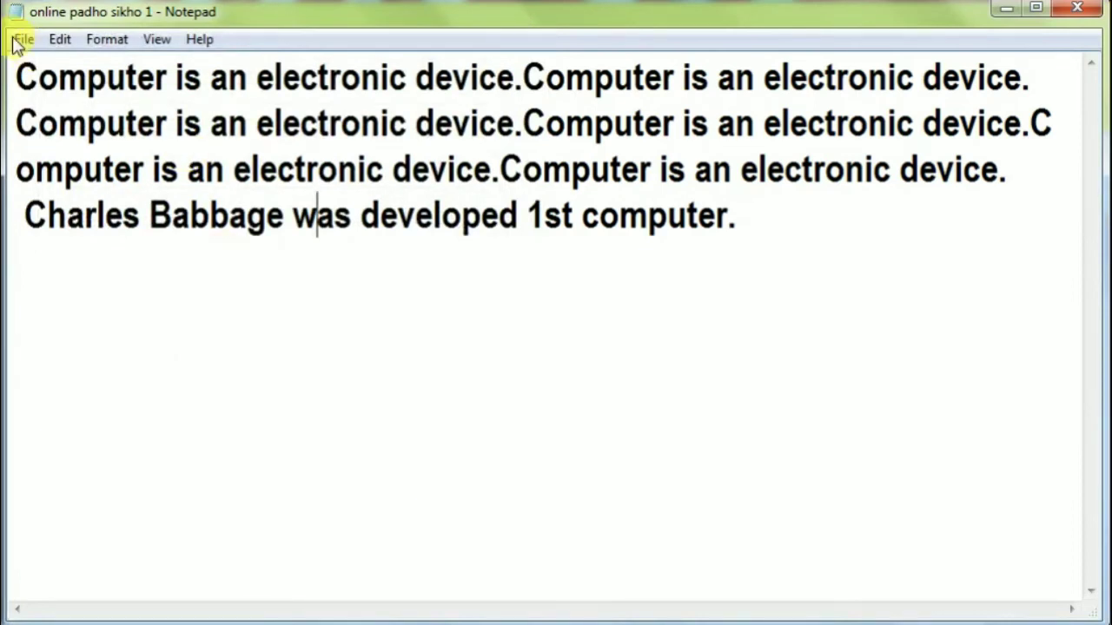
Step: Browse the File and Edit menus, then select 'device.Computer is an electronic device.' on line 3
left_click(24, 44)
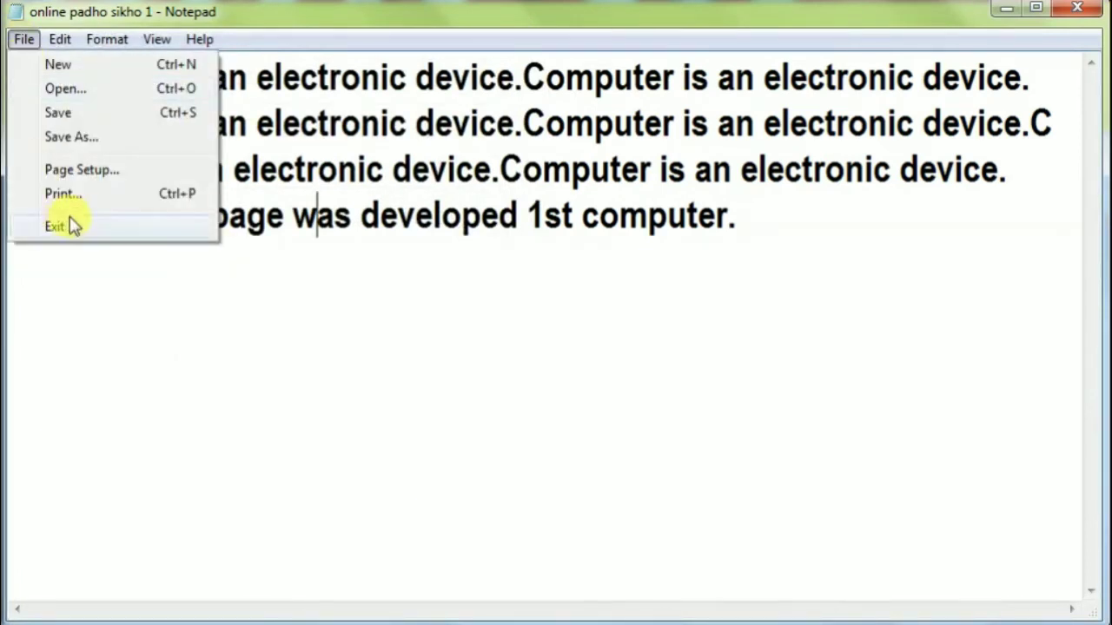
left_click(181, 274)
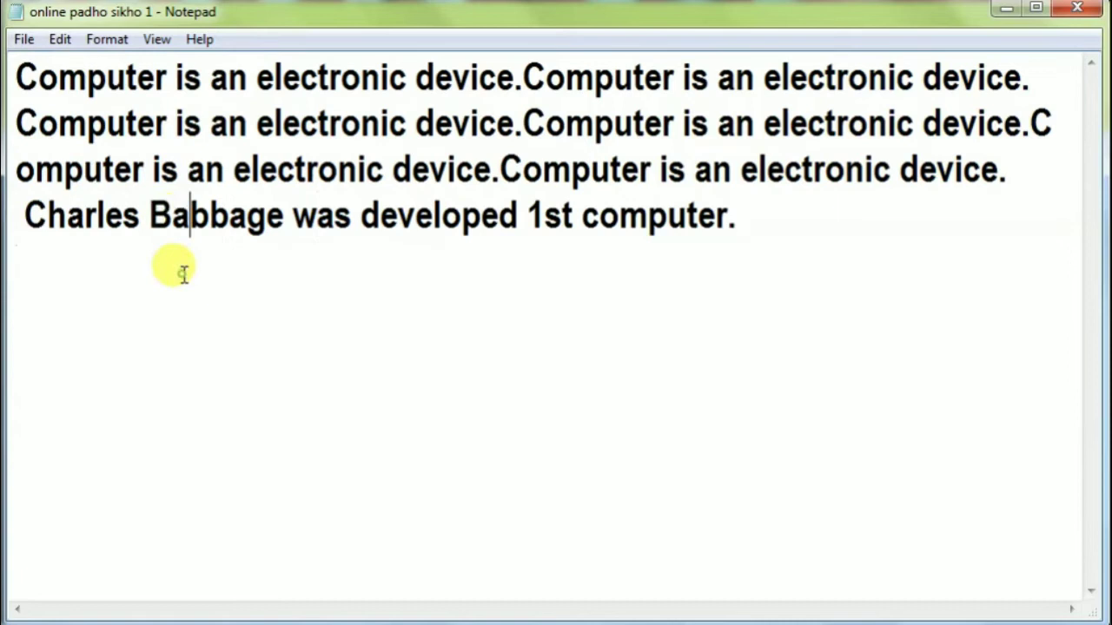
left_click(59, 41)
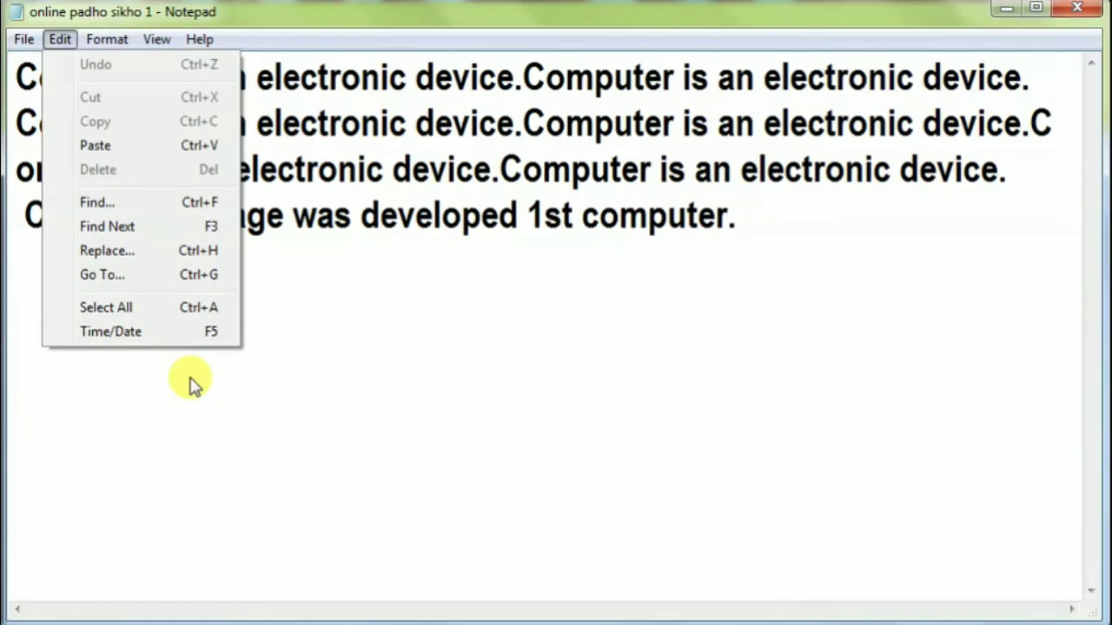
left_click(297, 370)
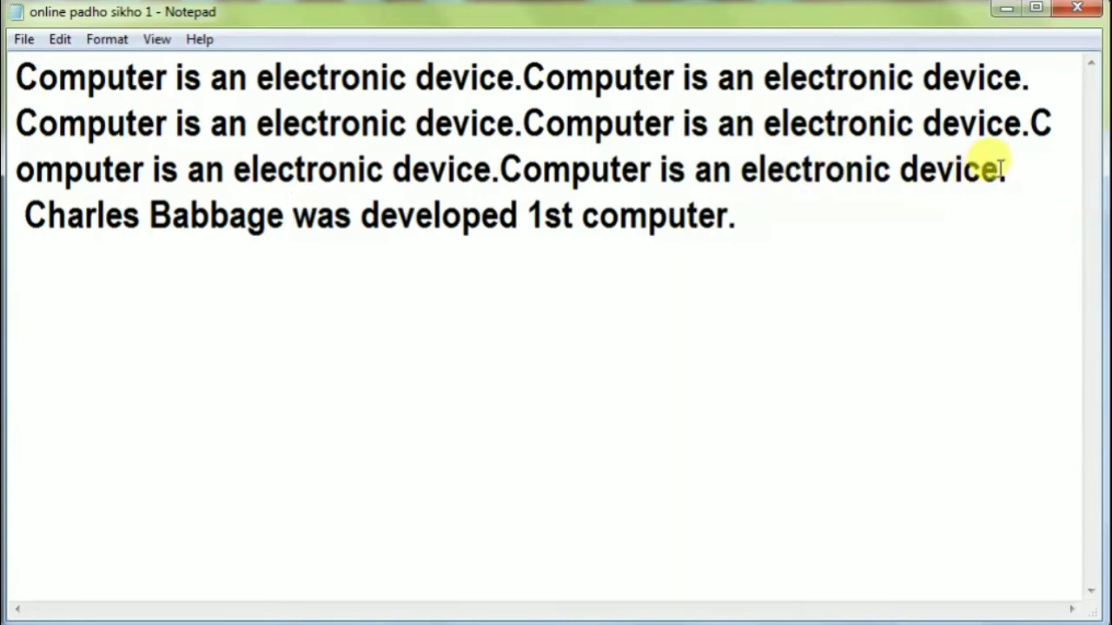
left_click_drag(1010, 168, 395, 163)
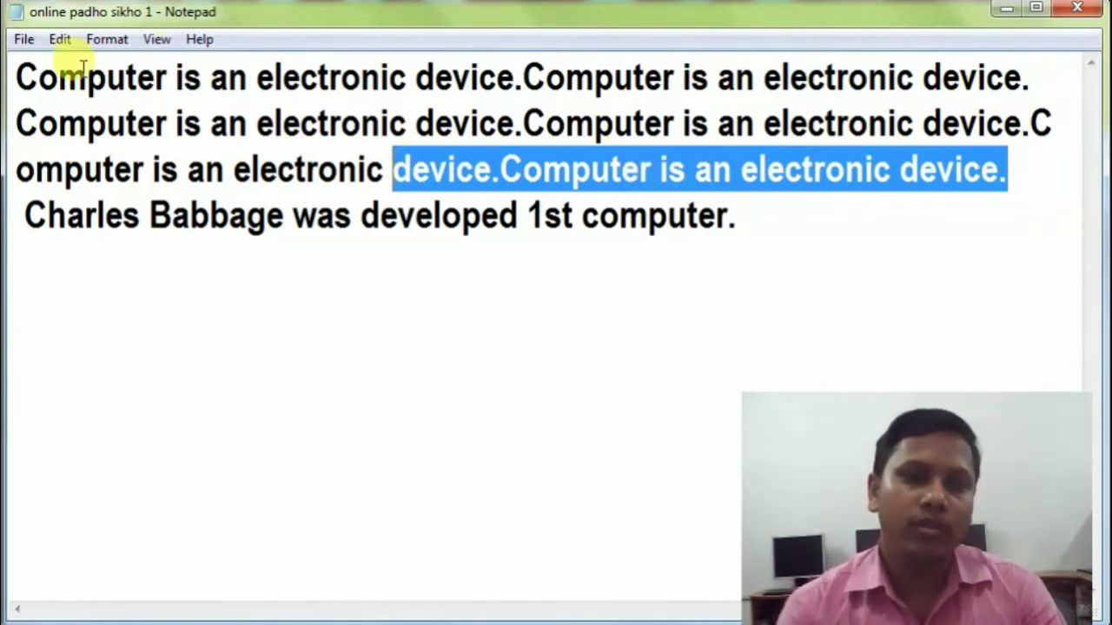
Step: Paste a copy of the phrase onto a new last line, then select line 3's closing sentence
left_click(60, 40)
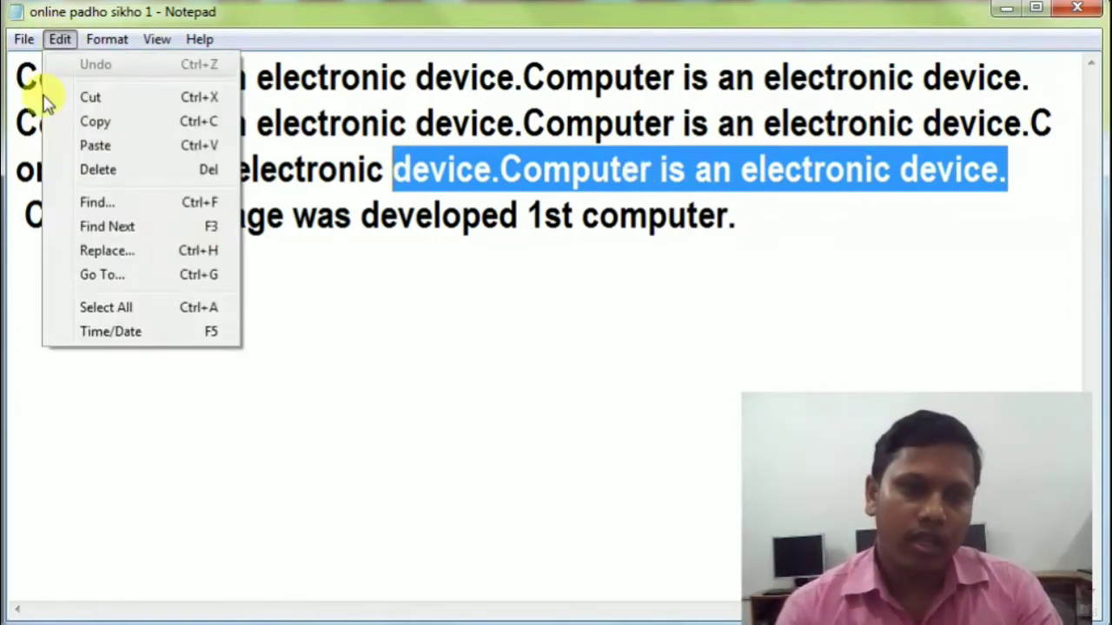
left_click(100, 122)
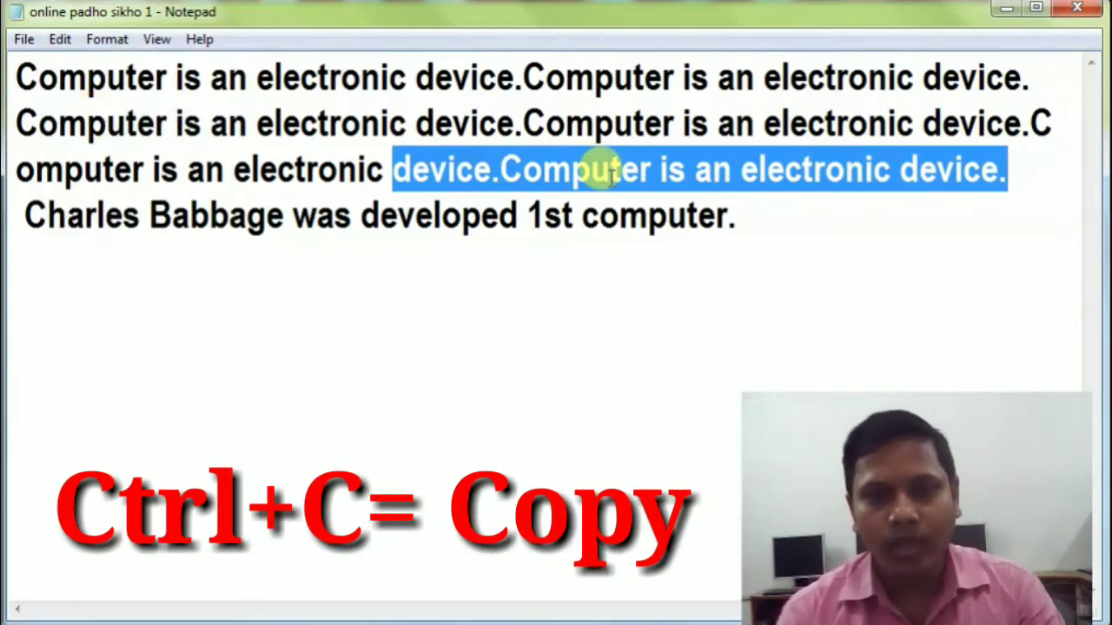
left_click(742, 216)
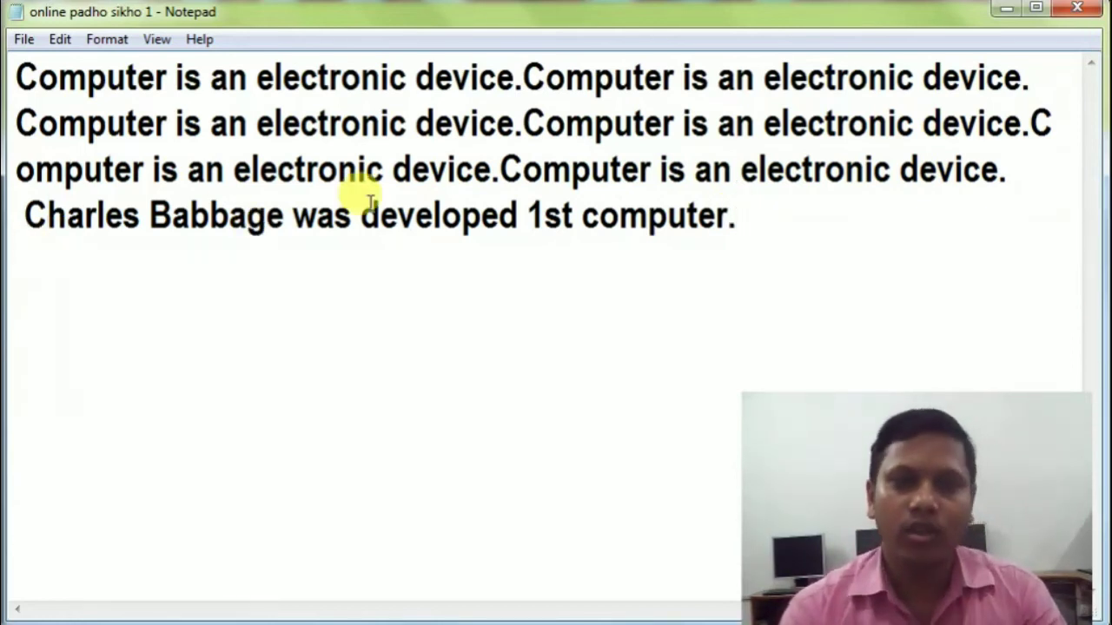
left_click(736, 216)
key("Return")
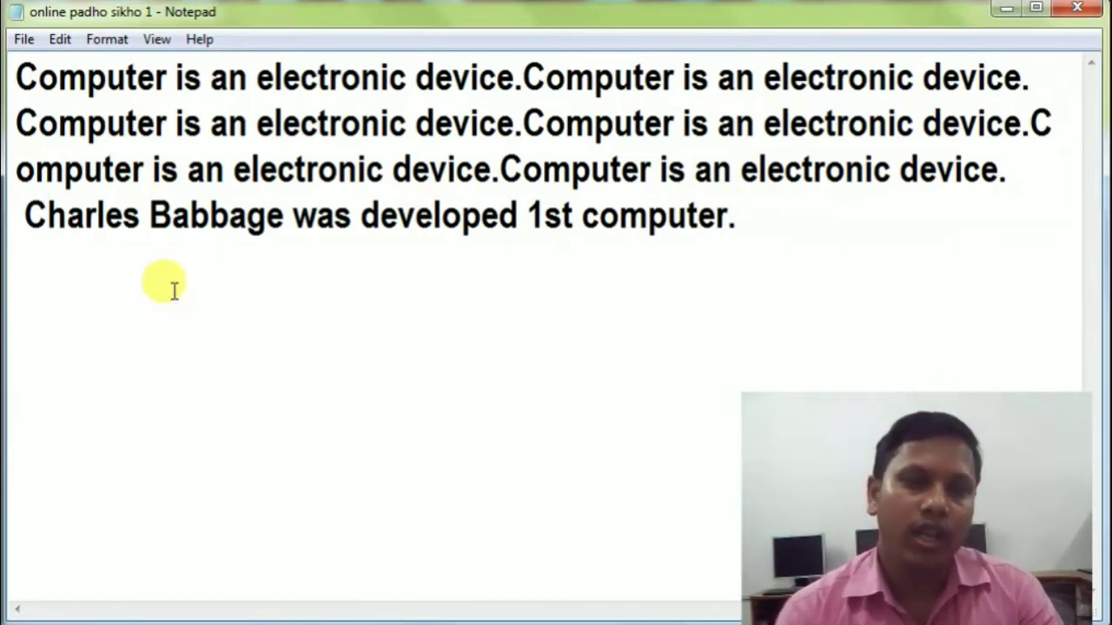
left_click(59, 39)
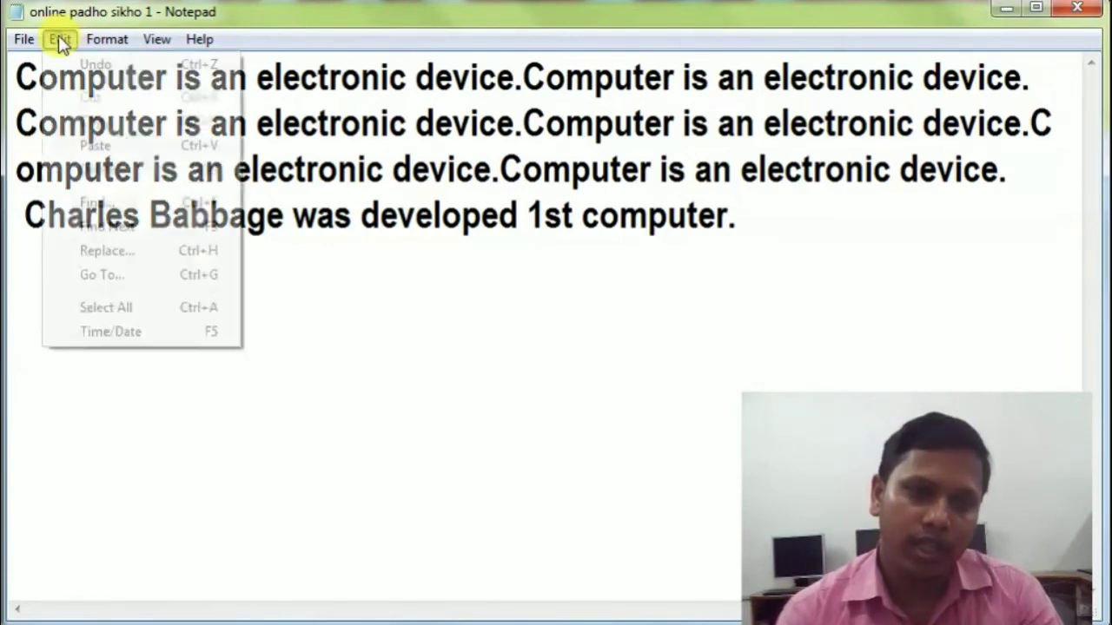
left_click(96, 145)
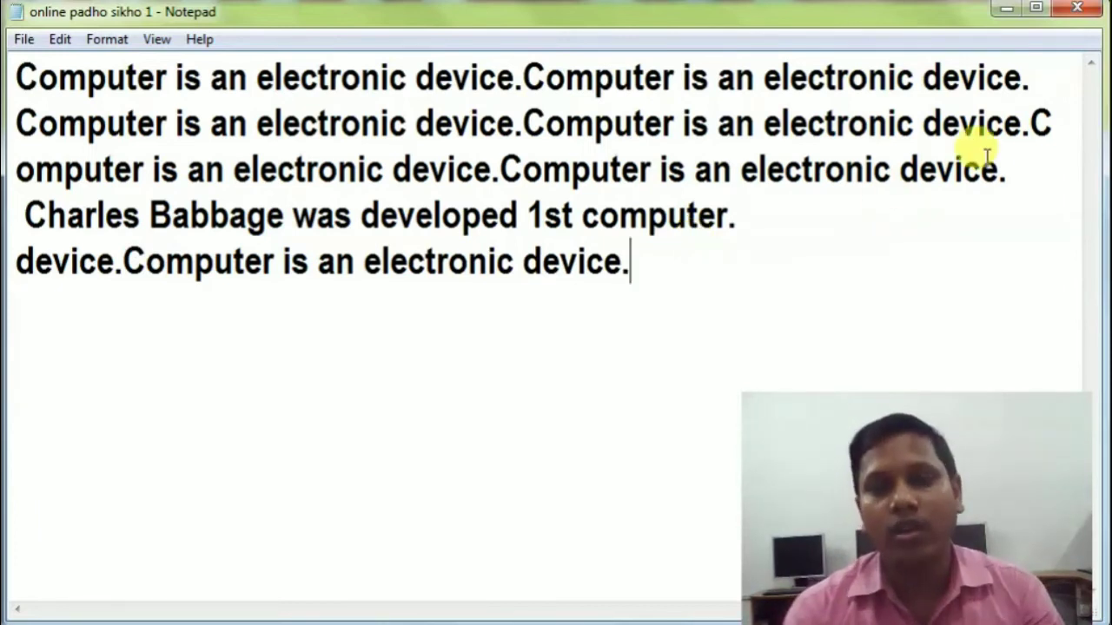
left_click_drag(1007, 169, 493, 169)
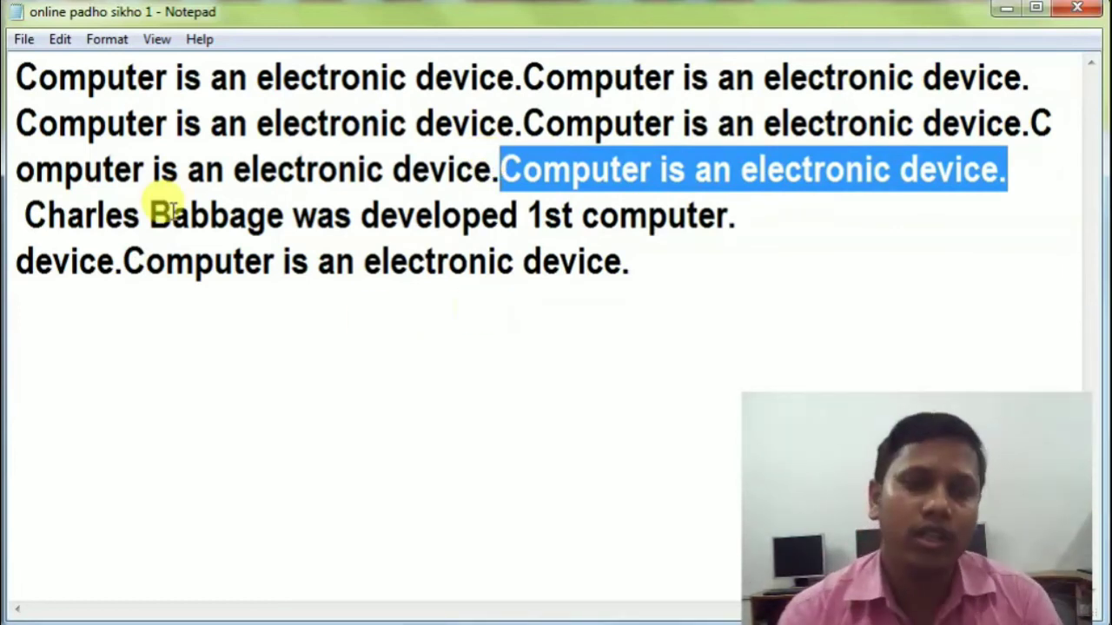
Step: Cut 'Computer is an electronic device.' from line 3 and paste it onto its own final line
left_click(61, 40)
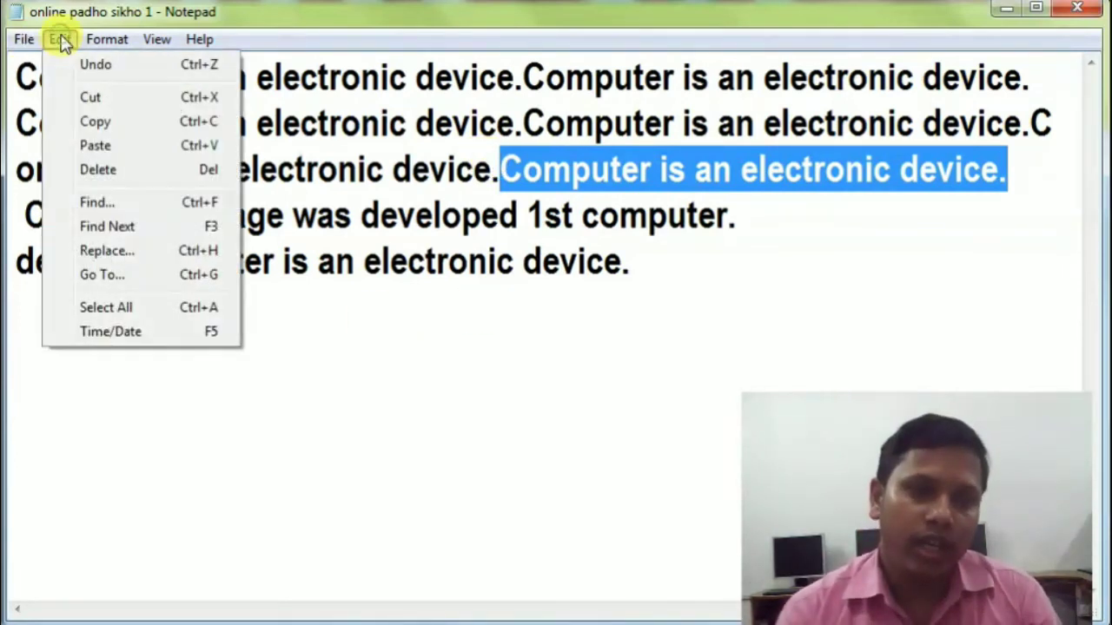
left_click(107, 99)
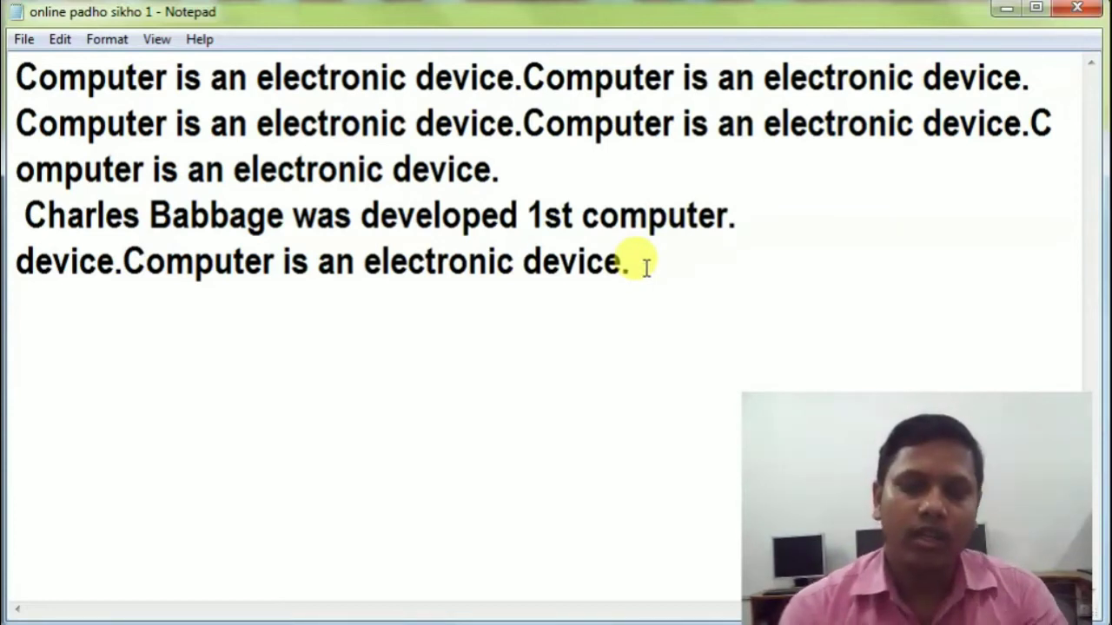
left_click(647, 267)
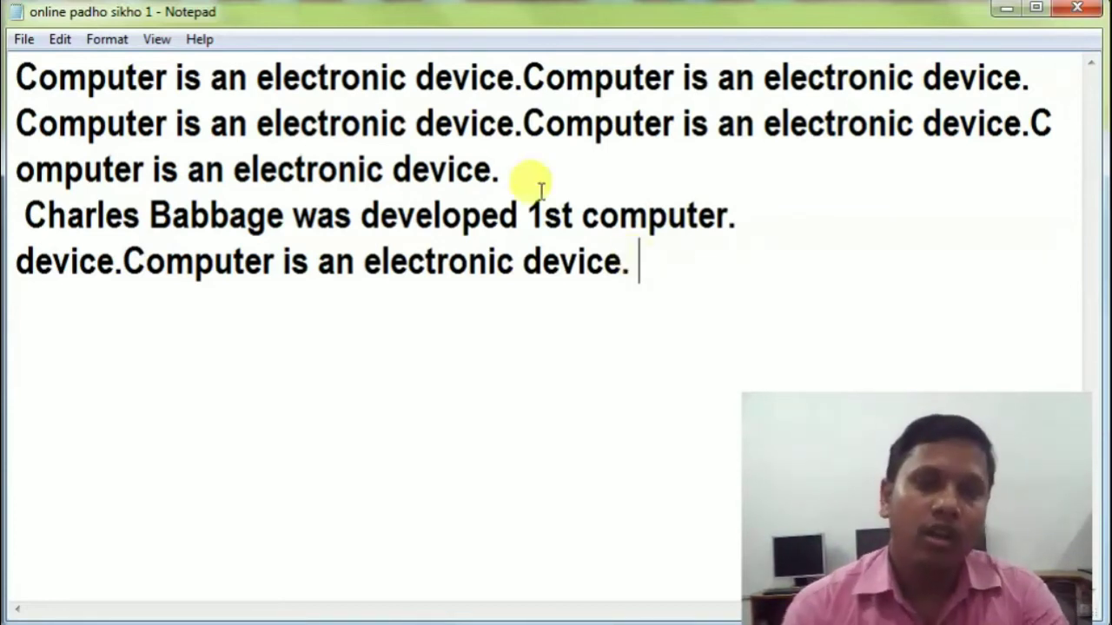
left_click(63, 42)
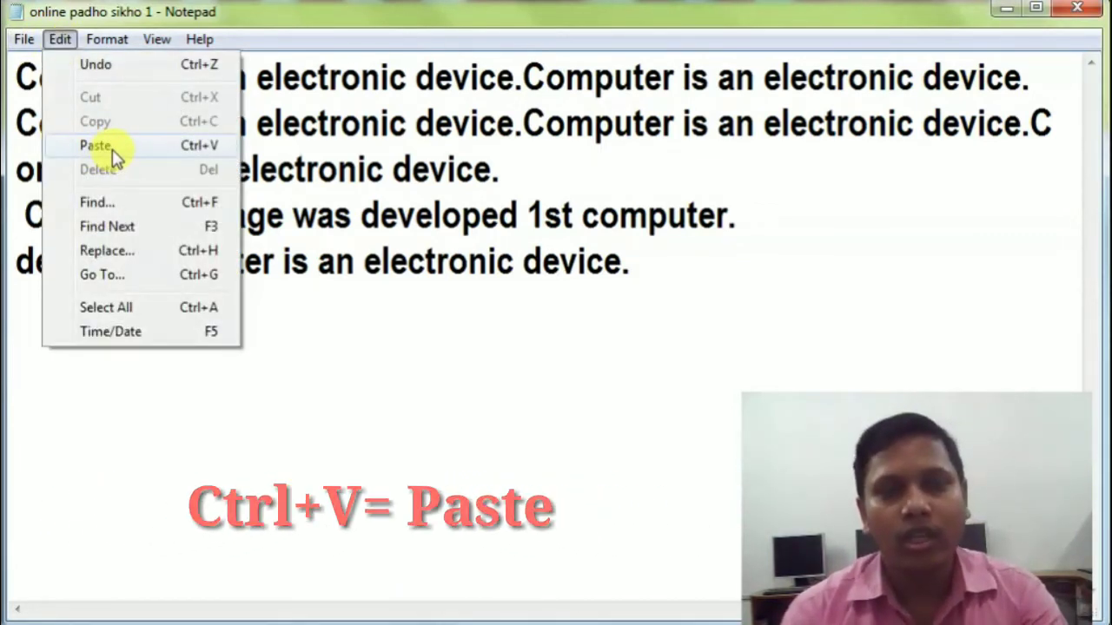
left_click(104, 148)
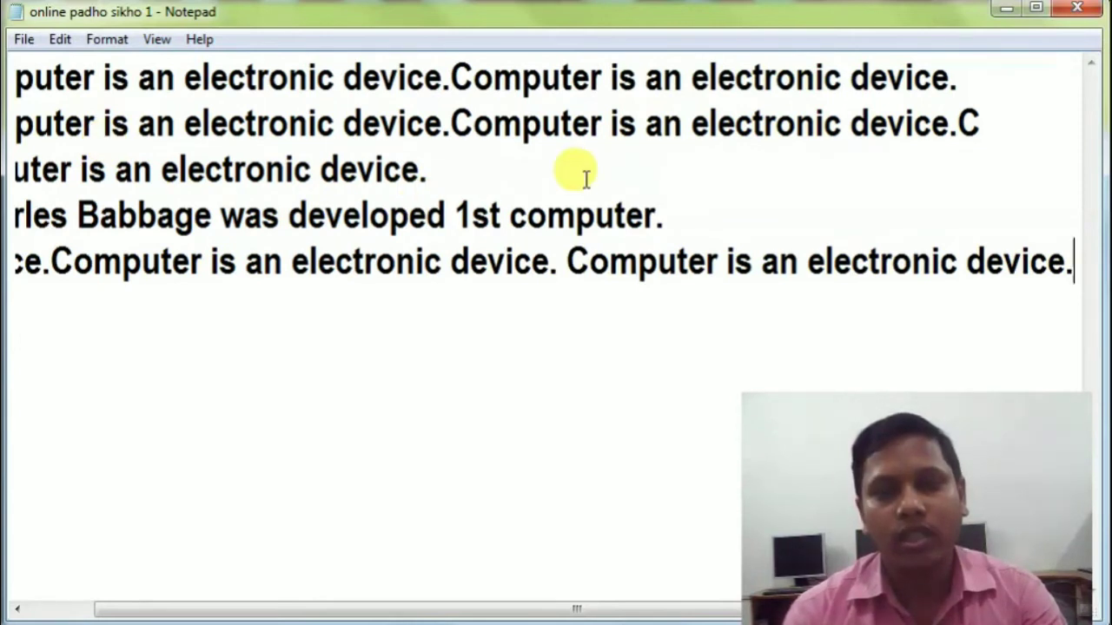
left_click(566, 256)
key("Return")
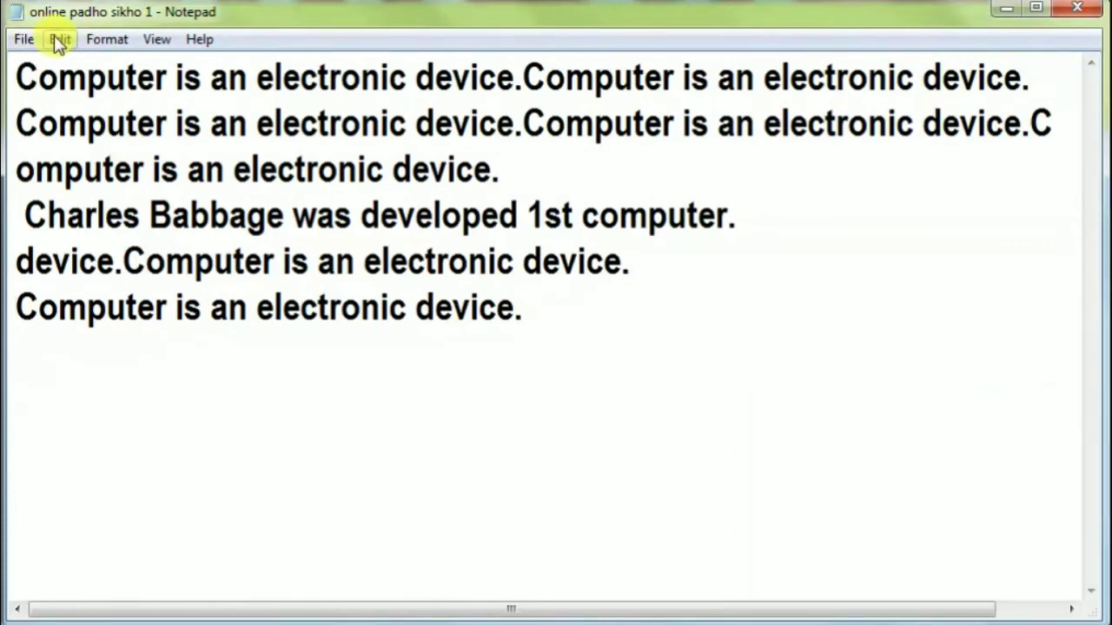
left_click(59, 40)
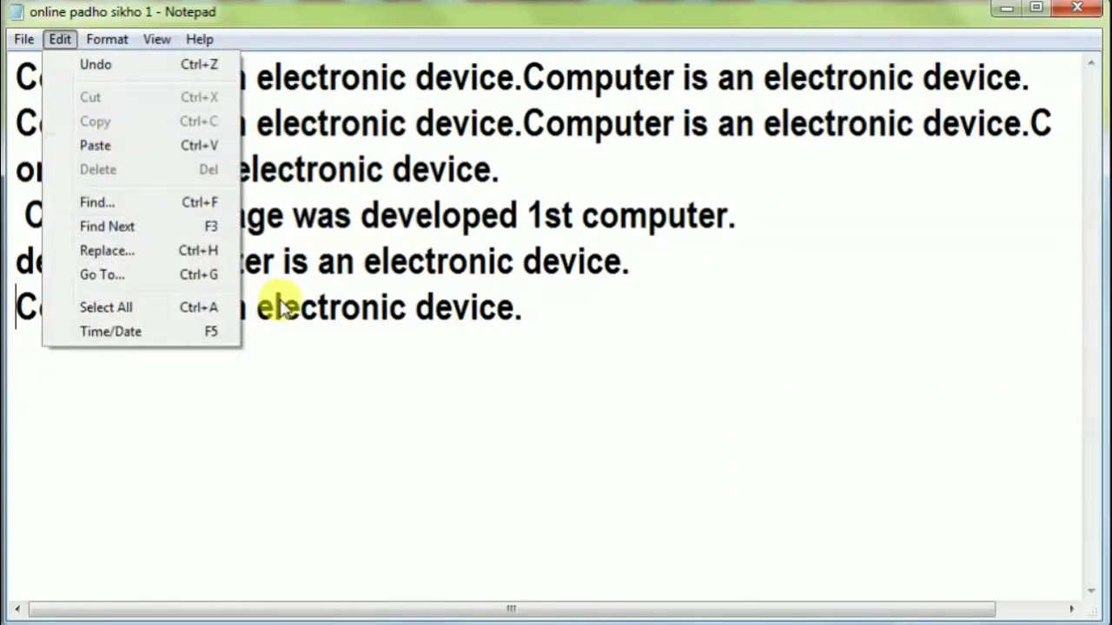
left_click(358, 383)
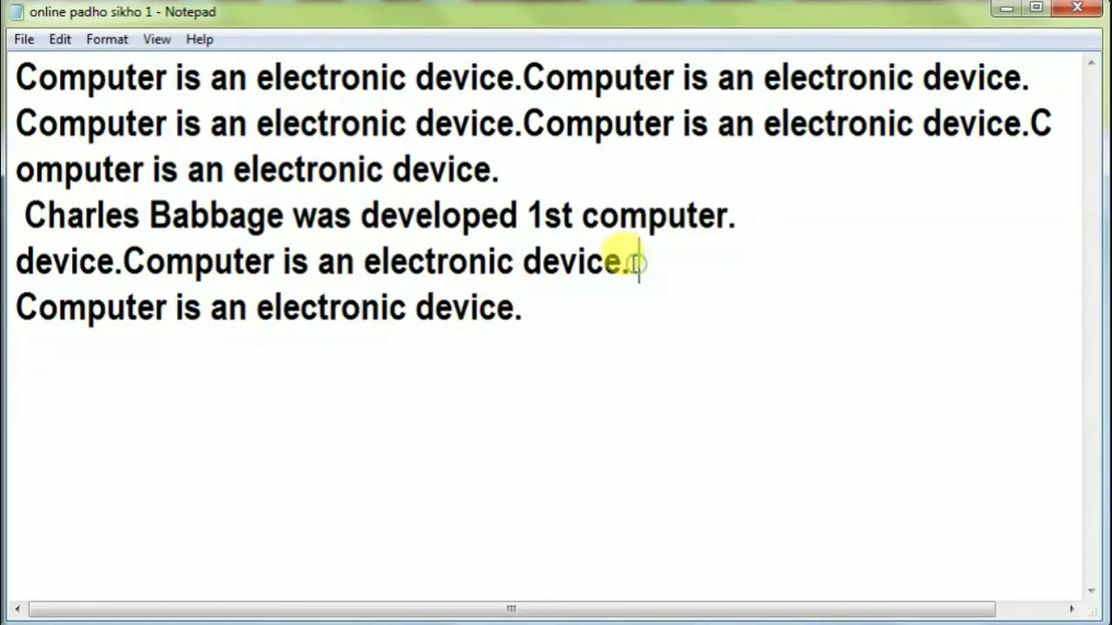
left_click_drag(638, 262, 171, 217)
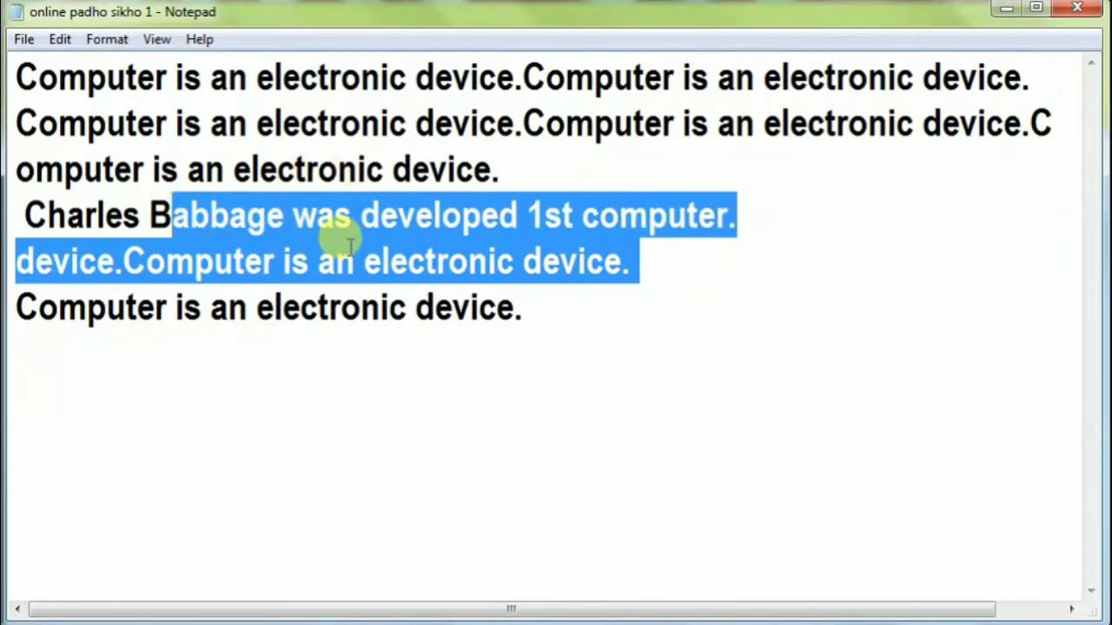
left_click(58, 43)
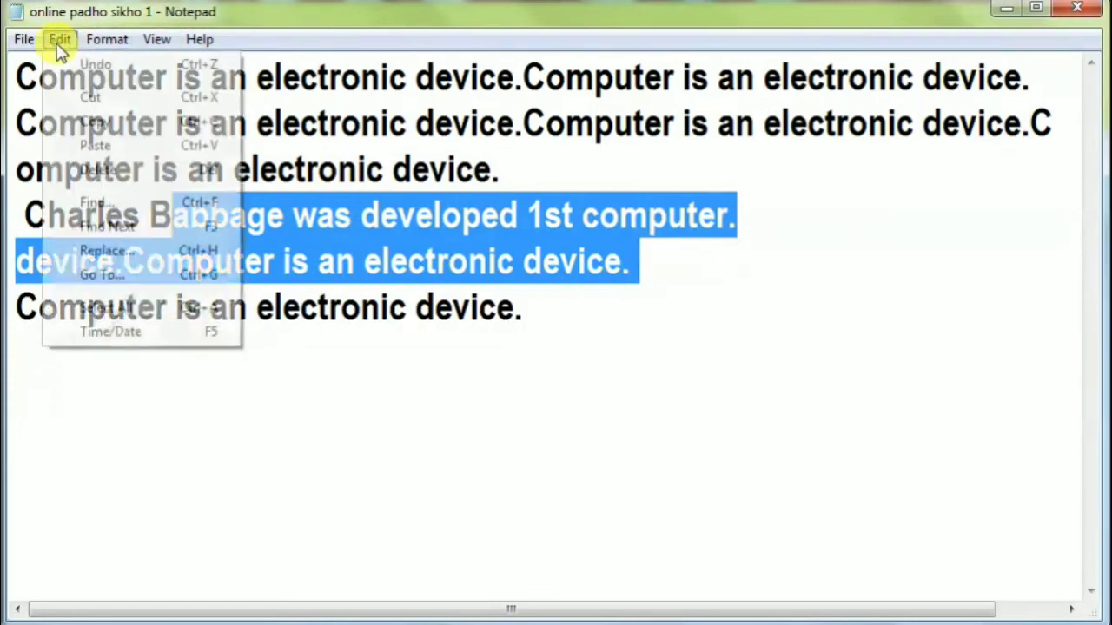
left_click(103, 174)
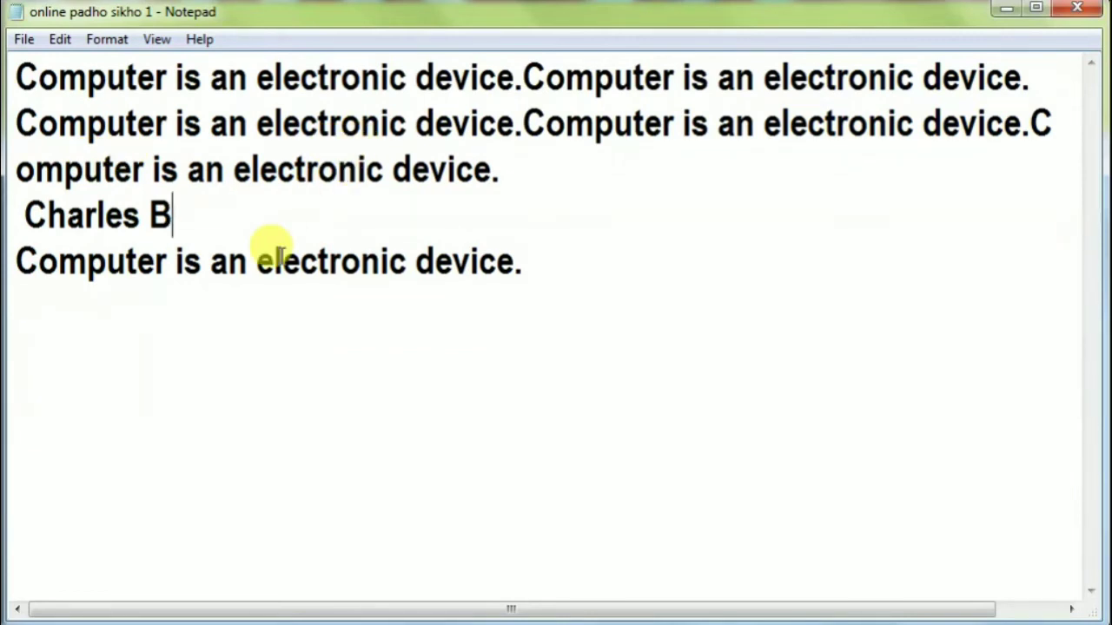
key("ctrl+z")
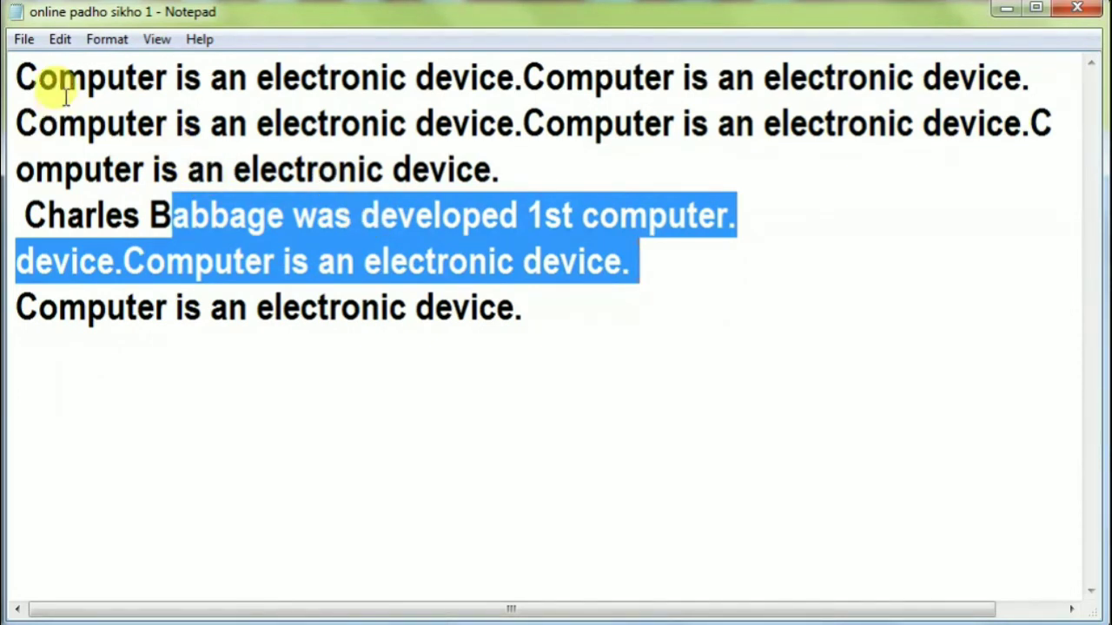
left_click(58, 41)
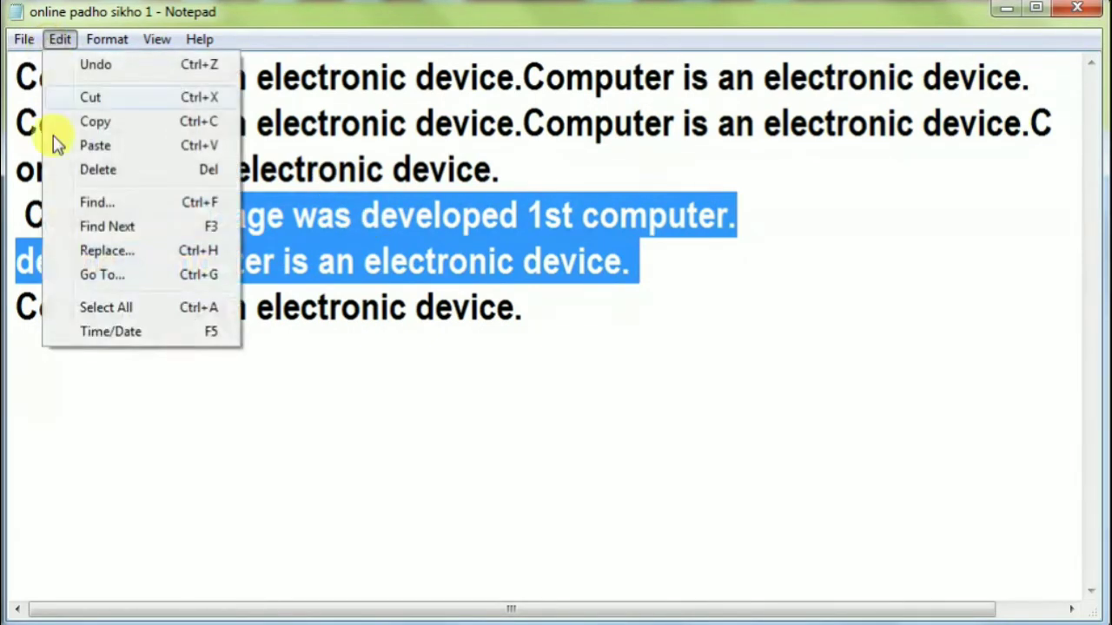
left_click(111, 179)
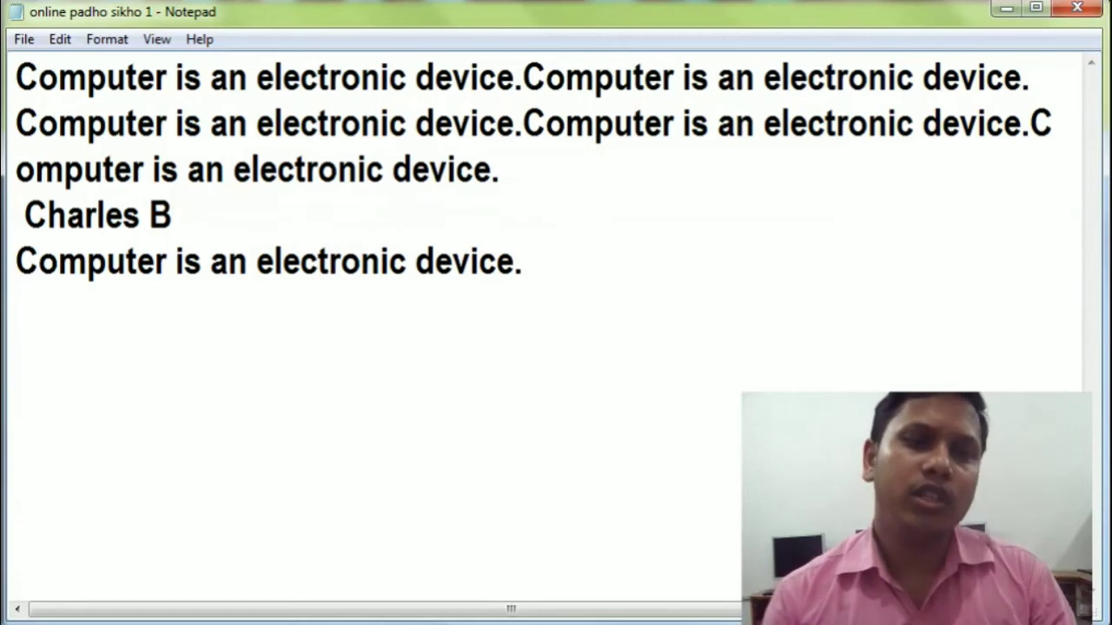
left_click(61, 44)
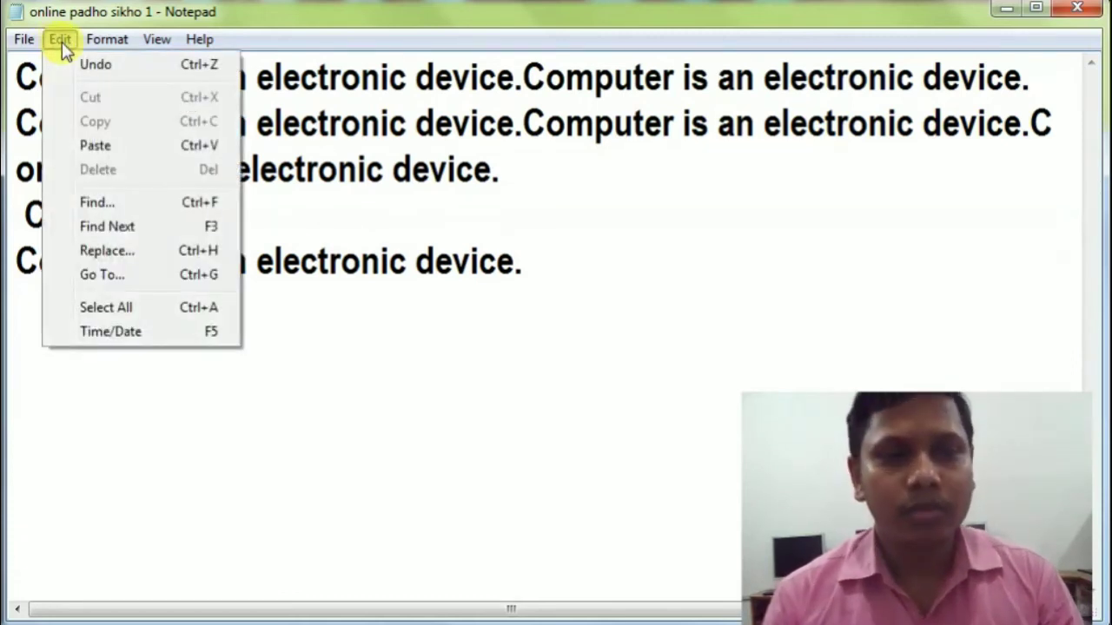
left_click(104, 70)
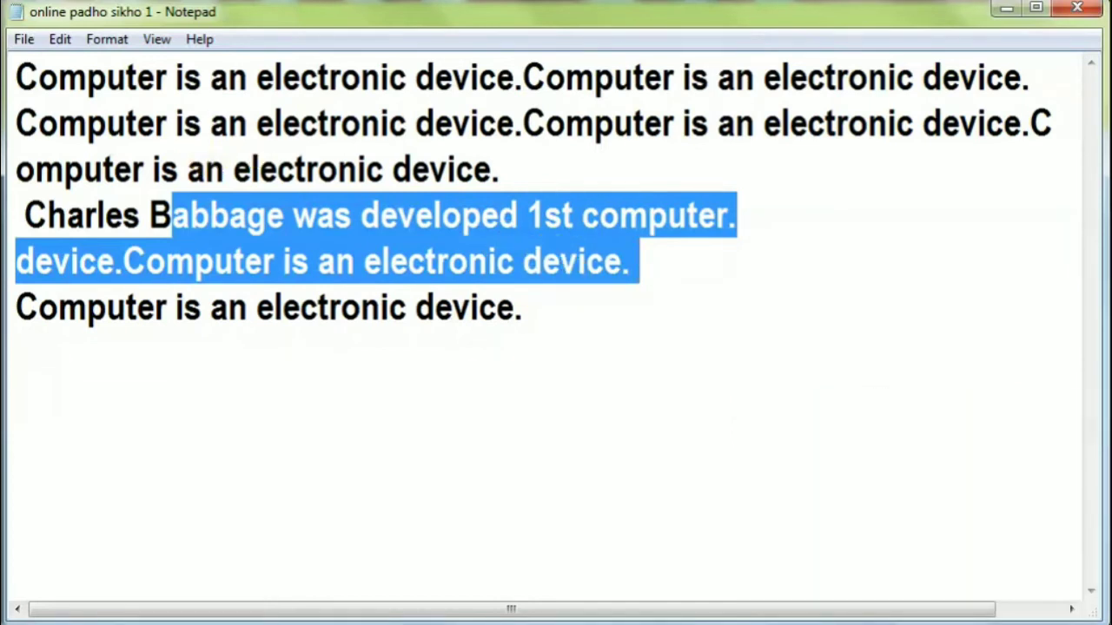
Step: Open the Find dialog, move it aside, and put the caret at the document start
left_click(300, 346)
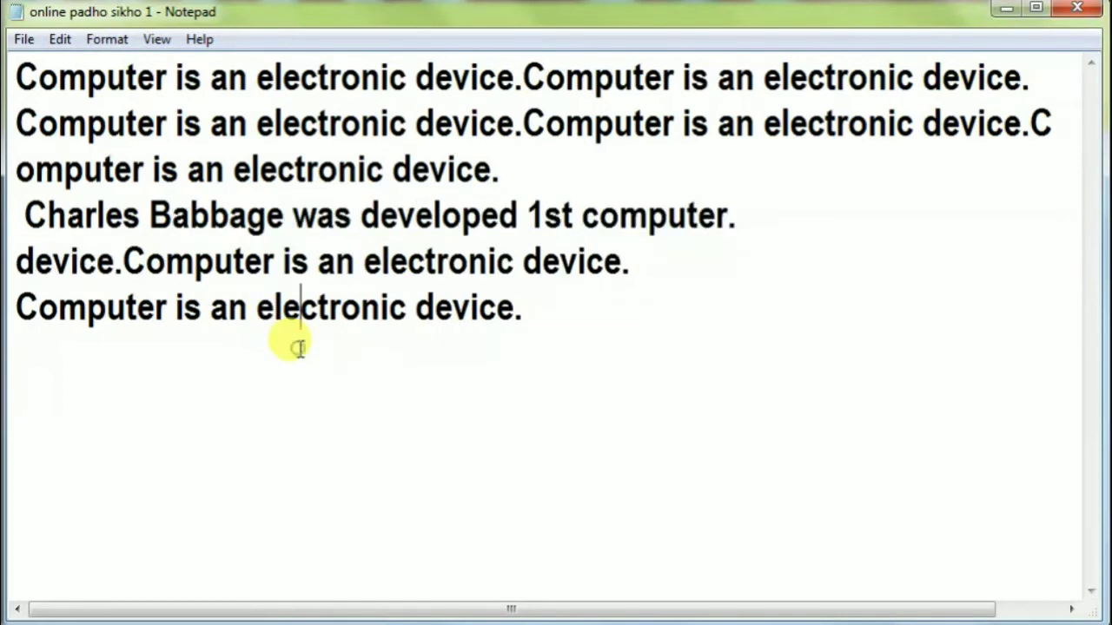
left_click(60, 41)
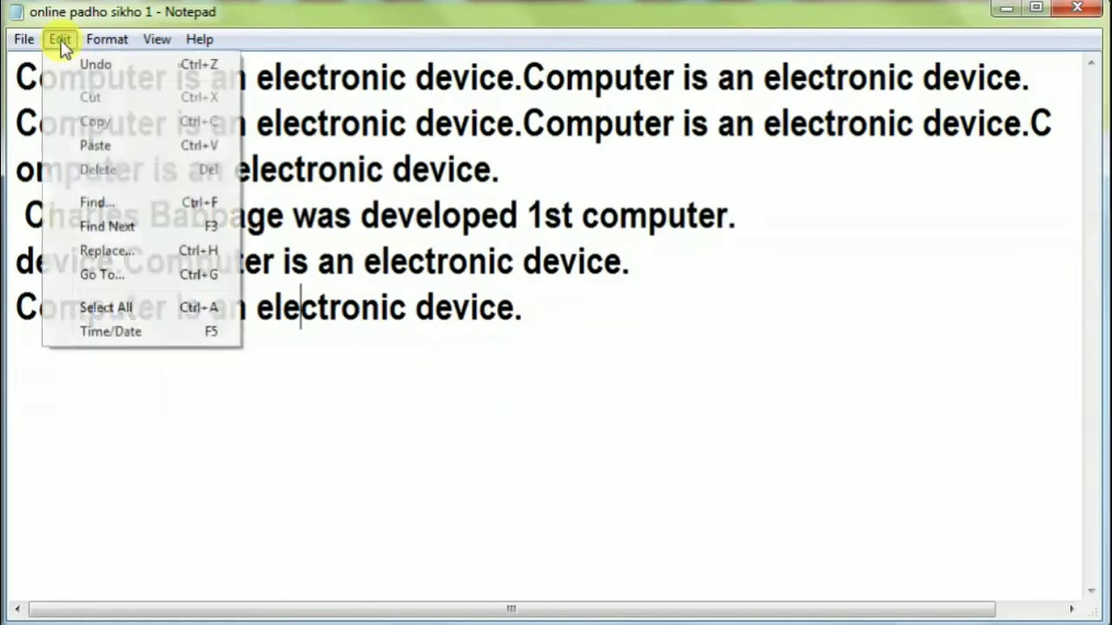
left_click(95, 202)
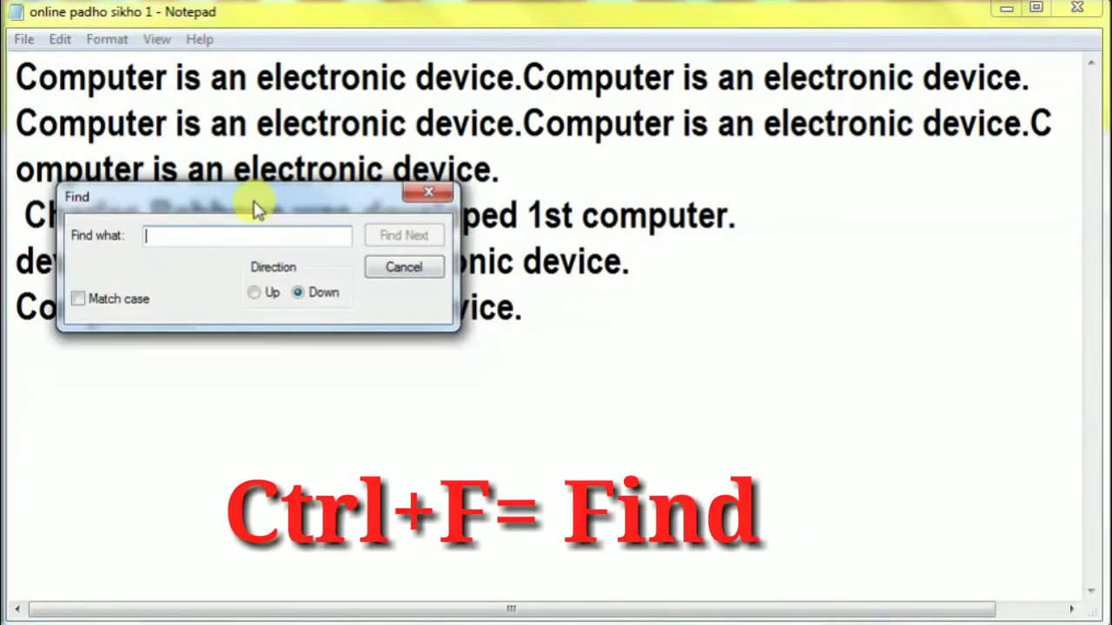
left_click_drag(256, 199, 723, 332)
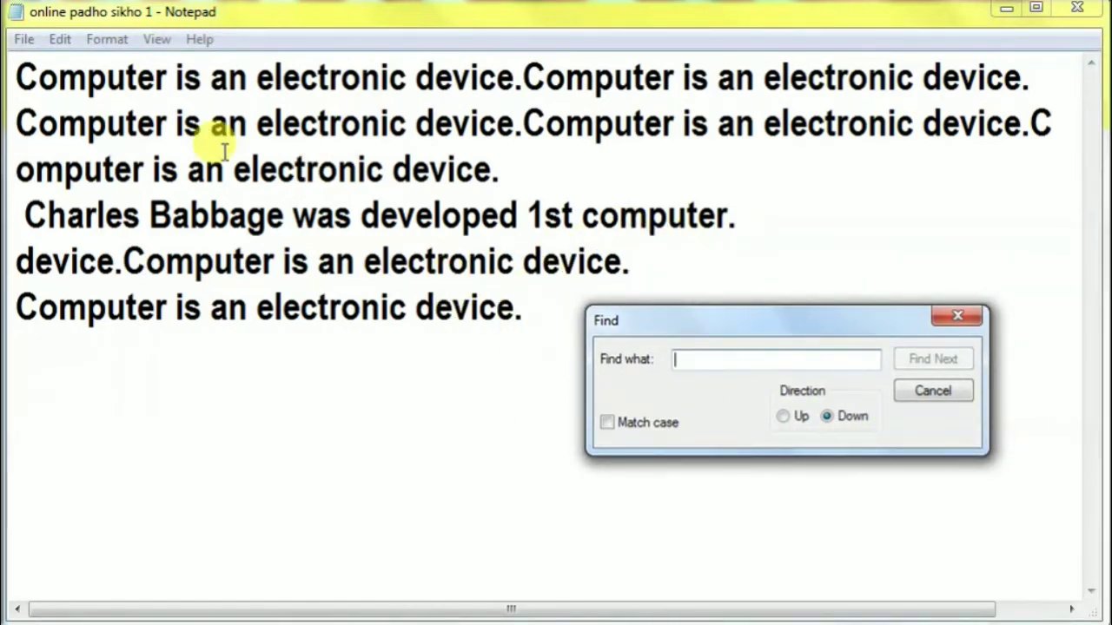
left_click(17, 72)
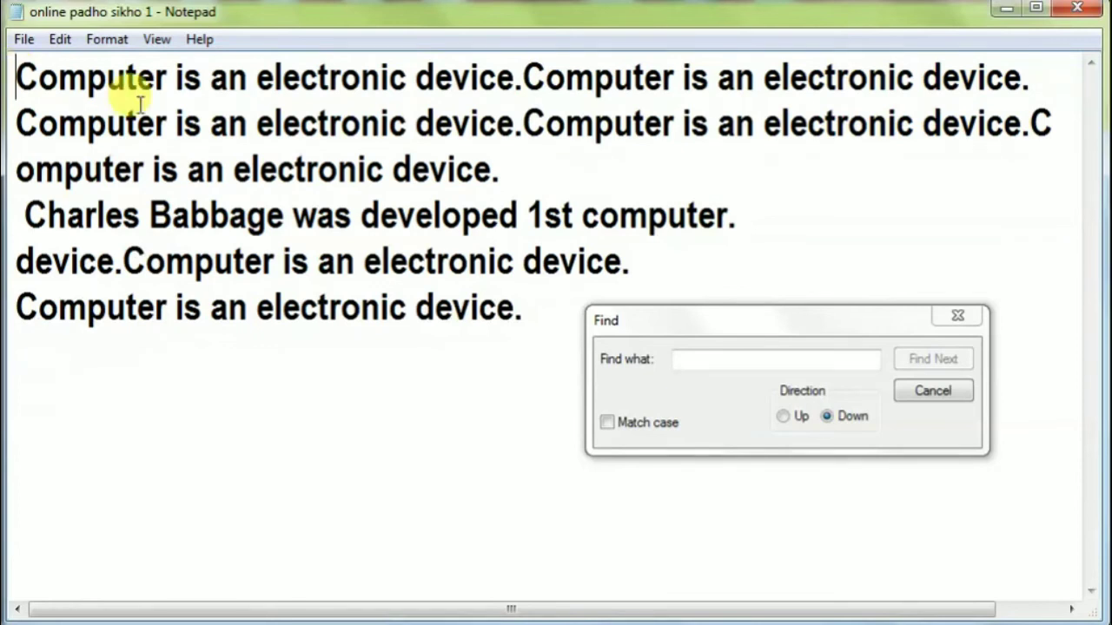
Step: Search for 'device' and step downward through each occurrence with Find Next
left_click(696, 361)
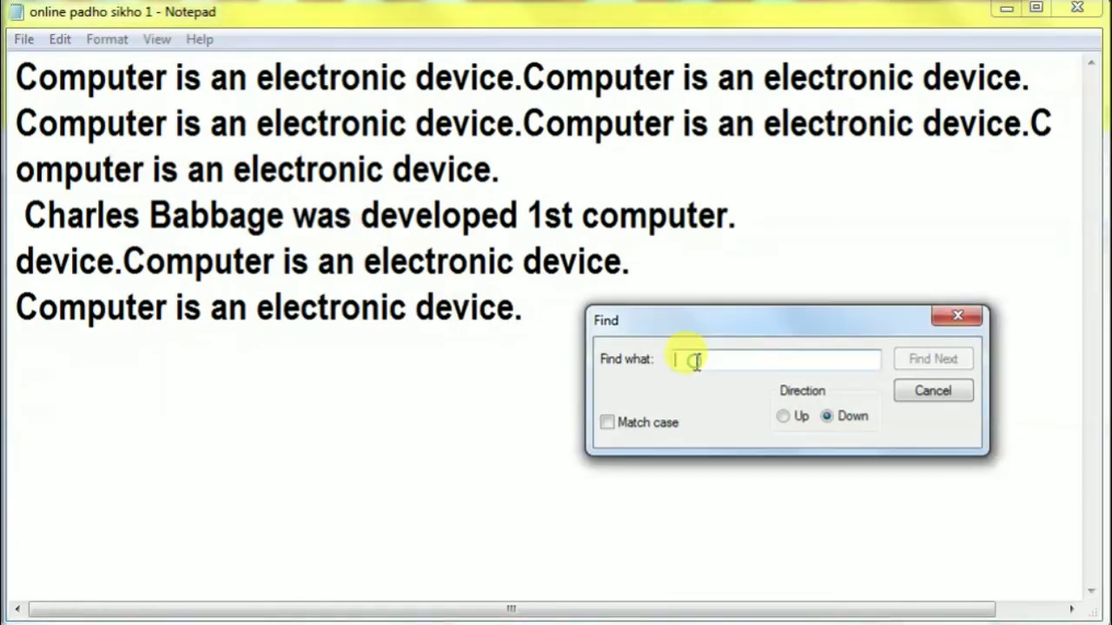
type("device")
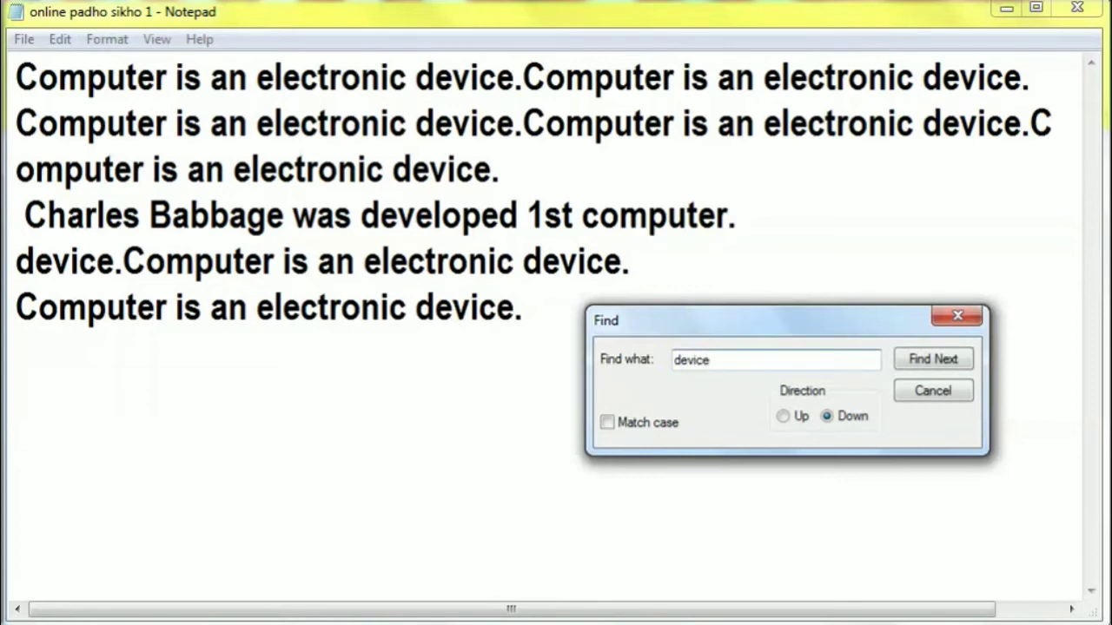
left_click(931, 365)
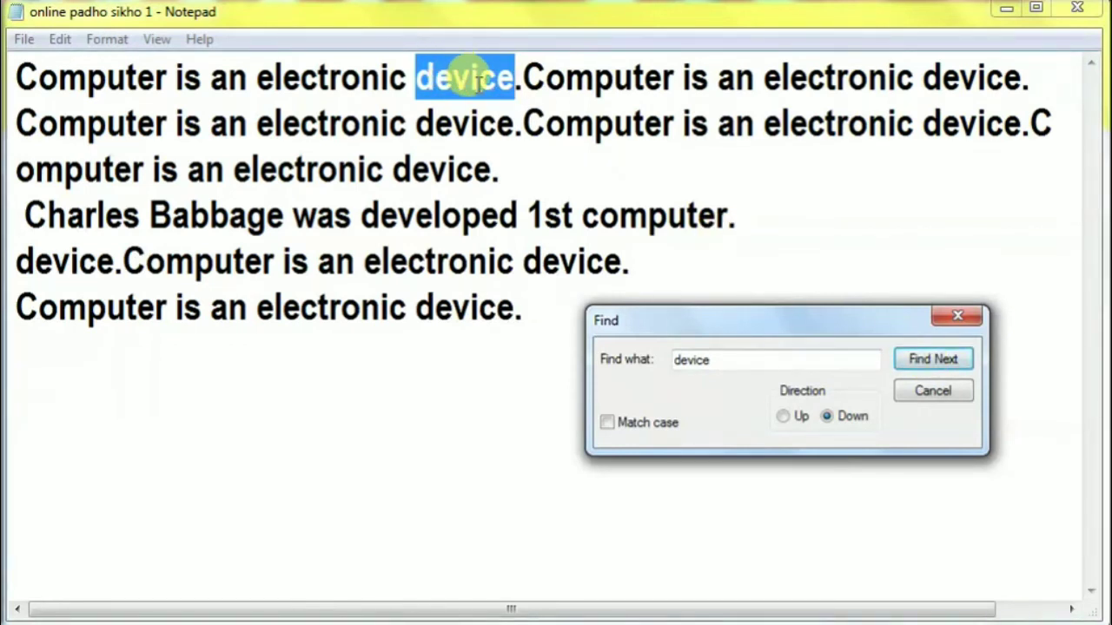
left_click(933, 362)
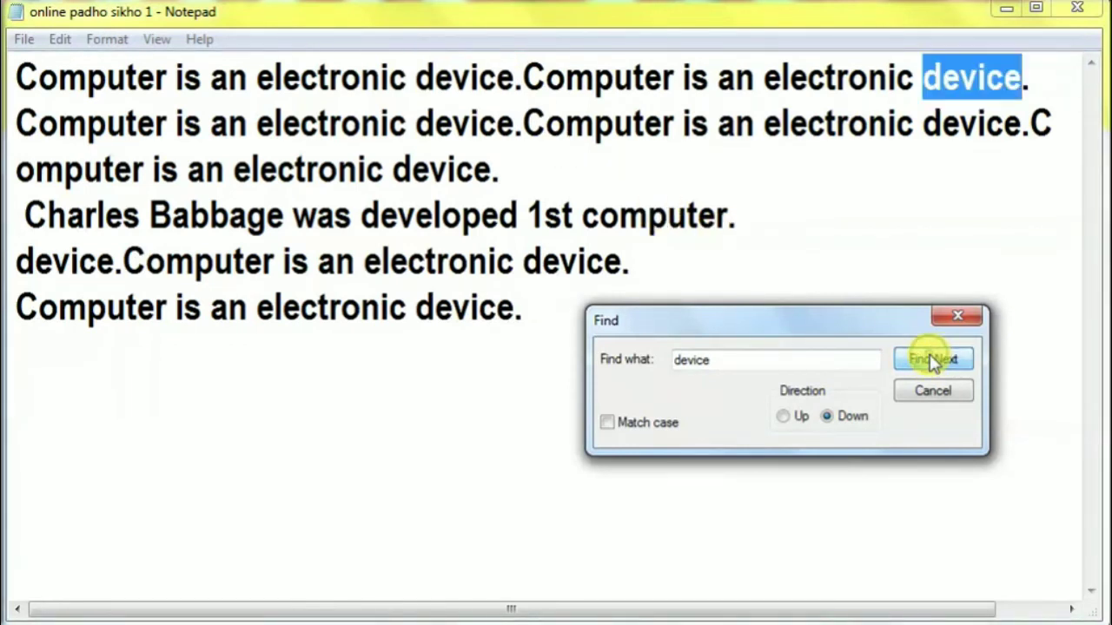
left_click(934, 361)
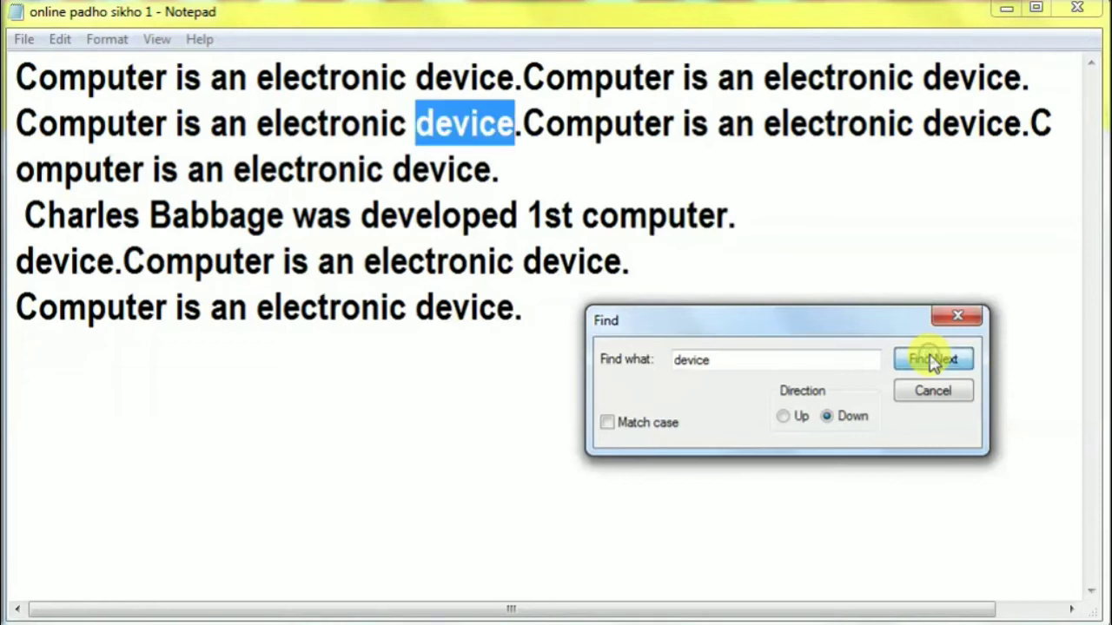
left_click(933, 361)
left_click(934, 362)
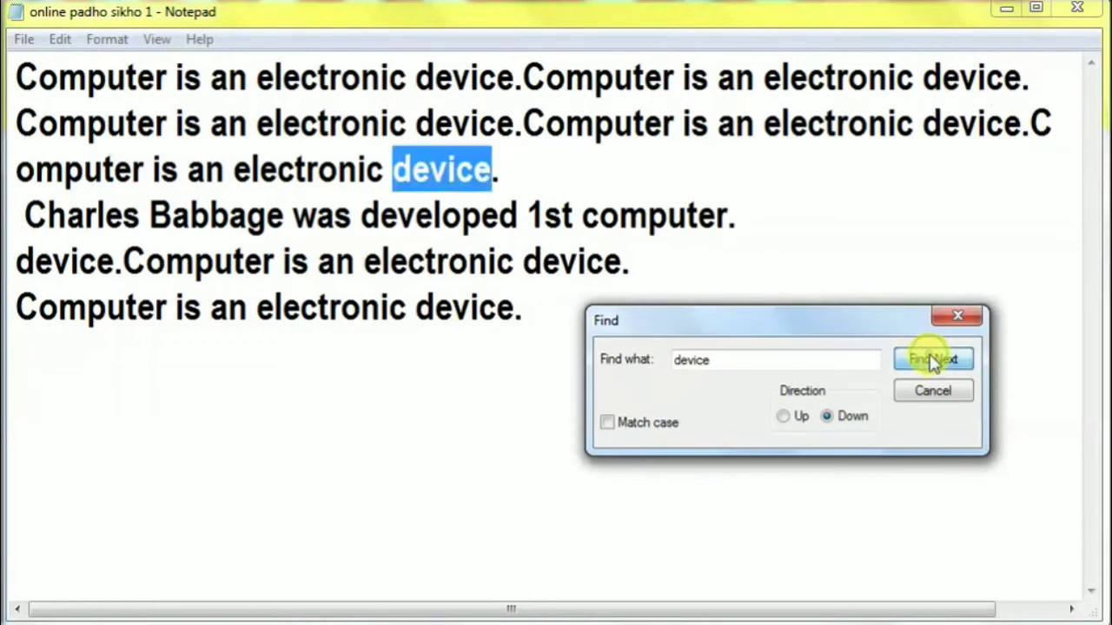
left_click(933, 361)
left_click(933, 362)
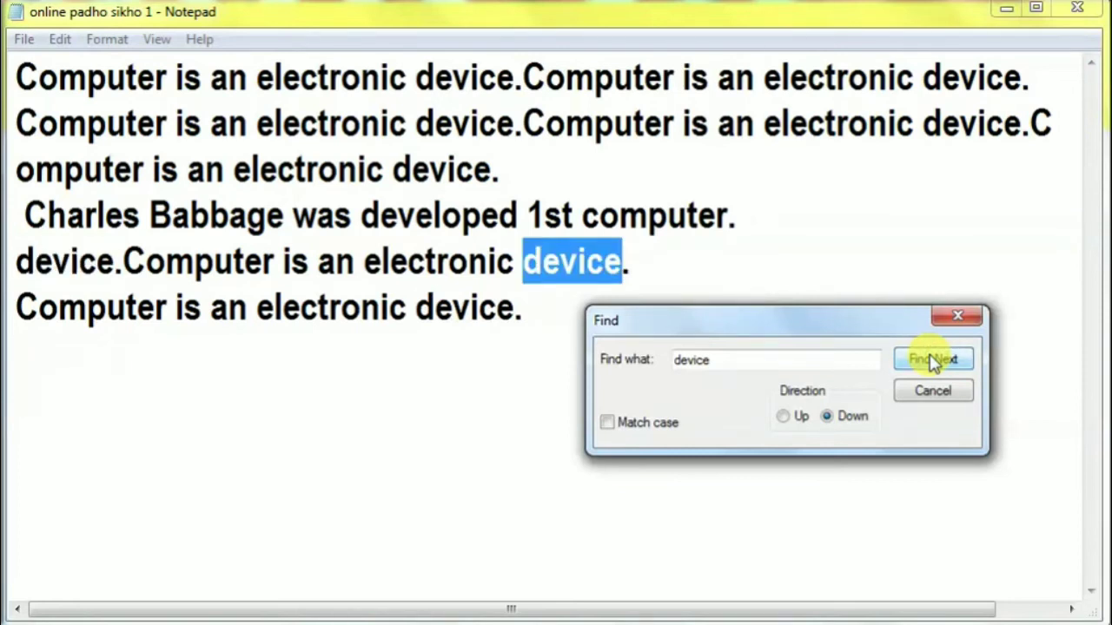
Step: Try setting the search direction to Up and place the caret at the text's end
left_click(711, 360)
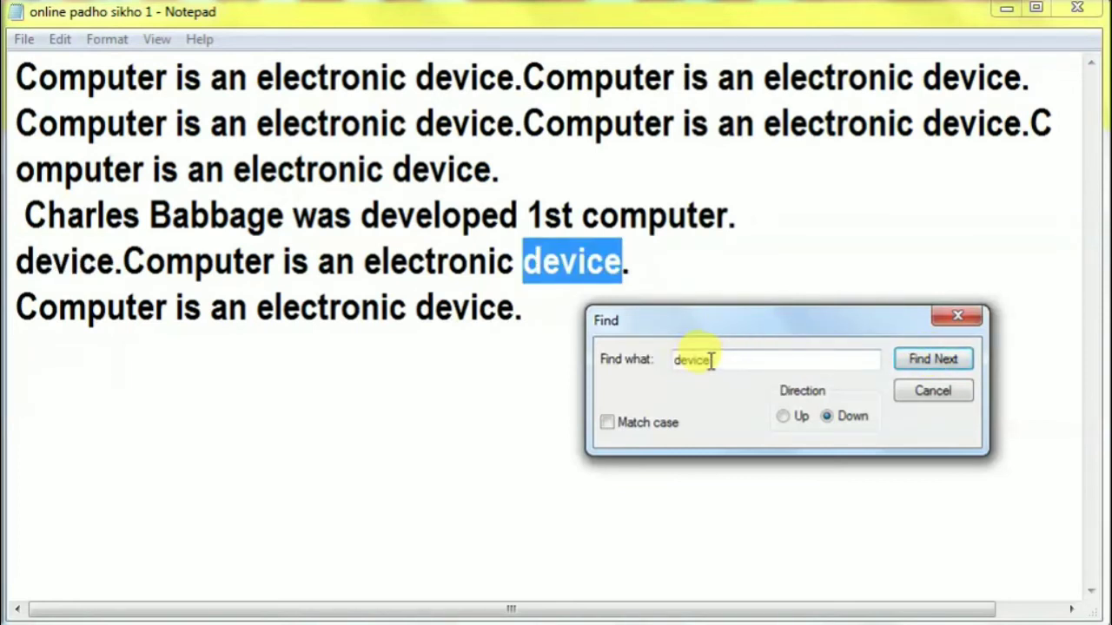
left_click(786, 419)
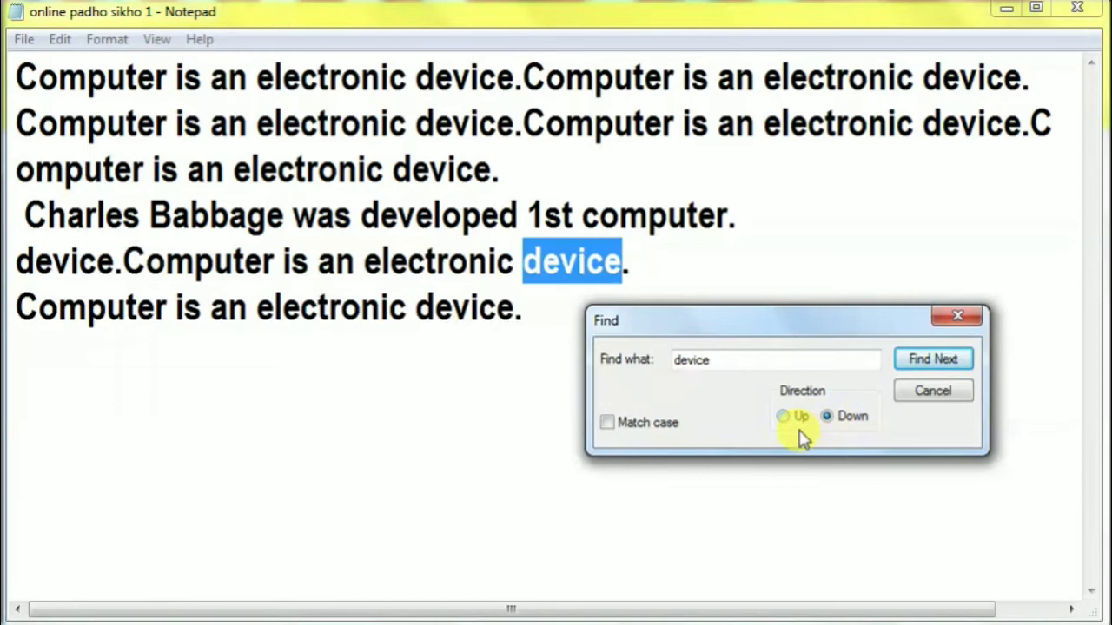
left_click(538, 306)
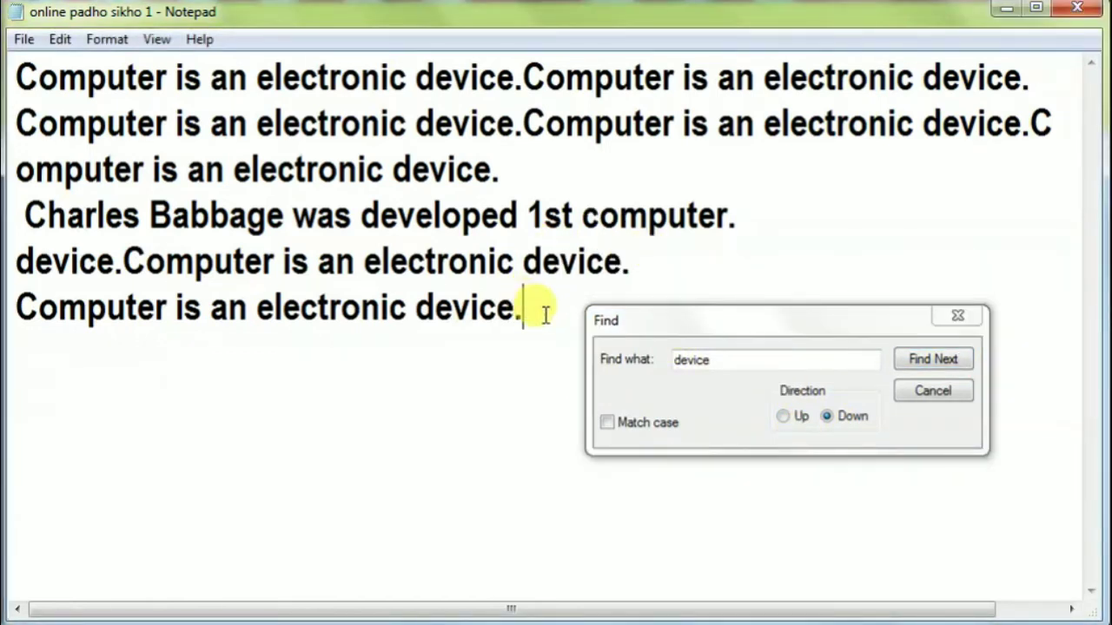
Step: Set the Find direction to Up and step backward through the 'device' occurrences
left_click(782, 418)
left_click(783, 418)
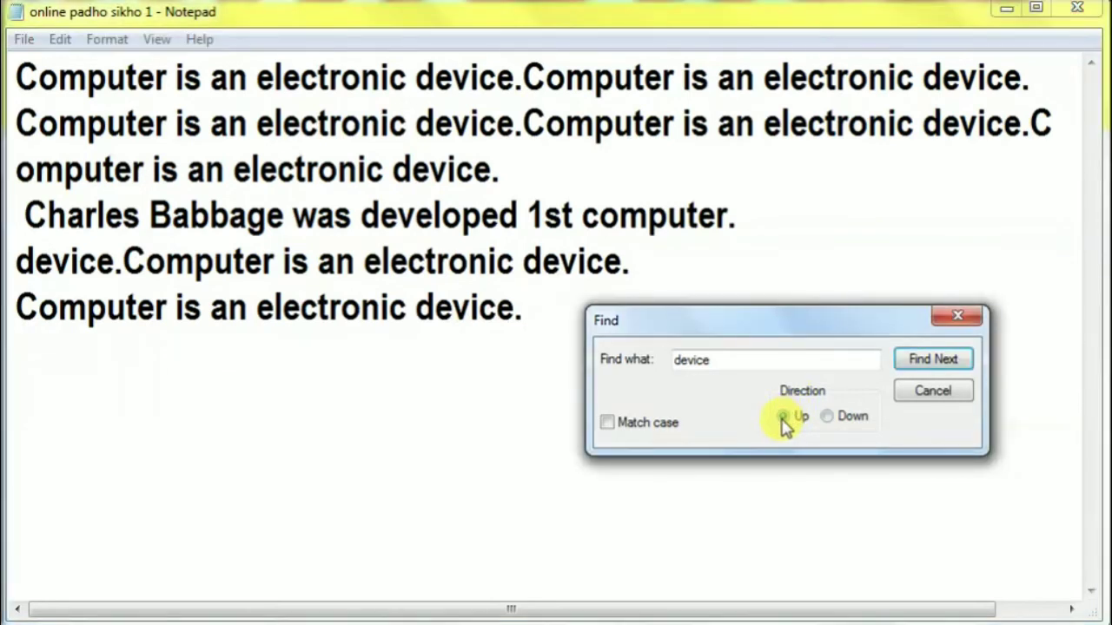
left_click(914, 368)
left_click(915, 368)
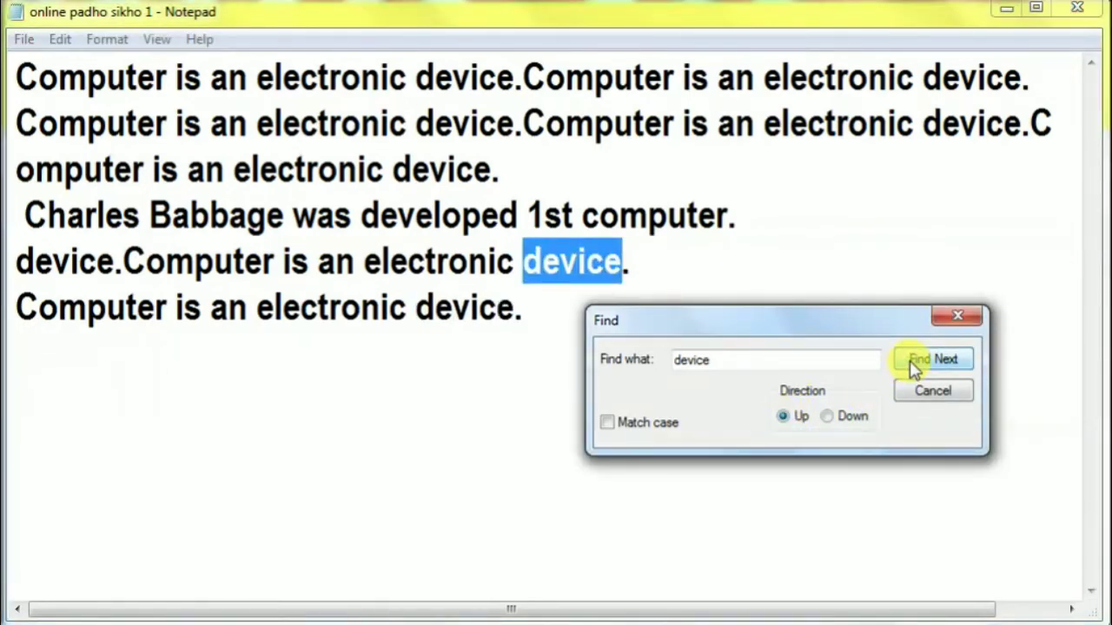
left_click(914, 368)
left_click(915, 368)
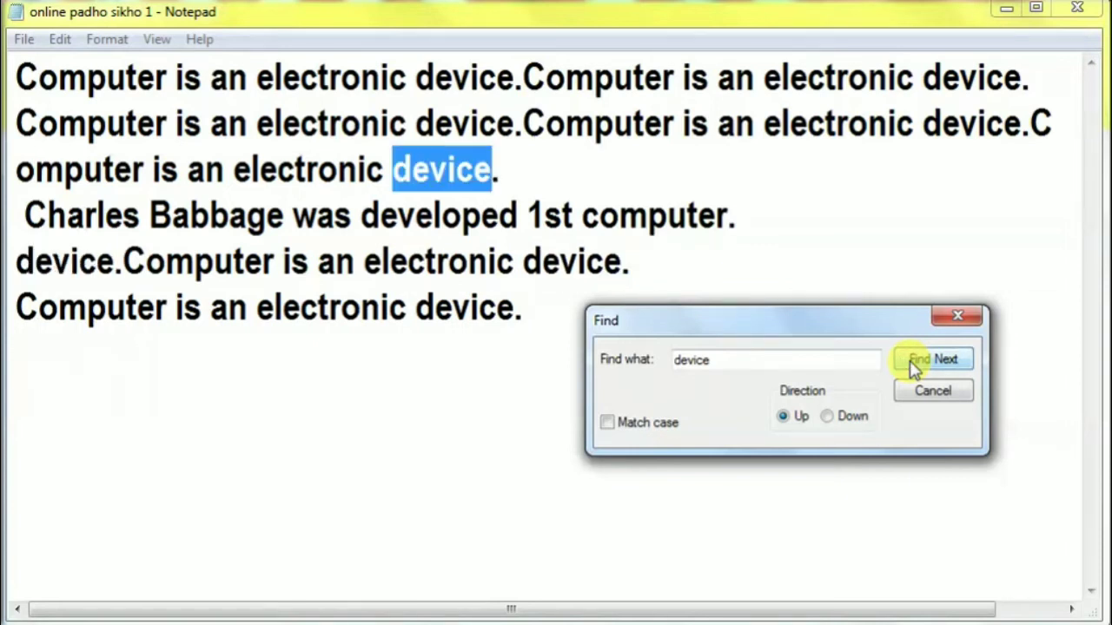
left_click(915, 368)
Step: Switch direction back to Down, find the next few 'device' matches, then close the Find dialog
left_click(826, 420)
left_click(923, 365)
left_click(923, 364)
left_click(923, 365)
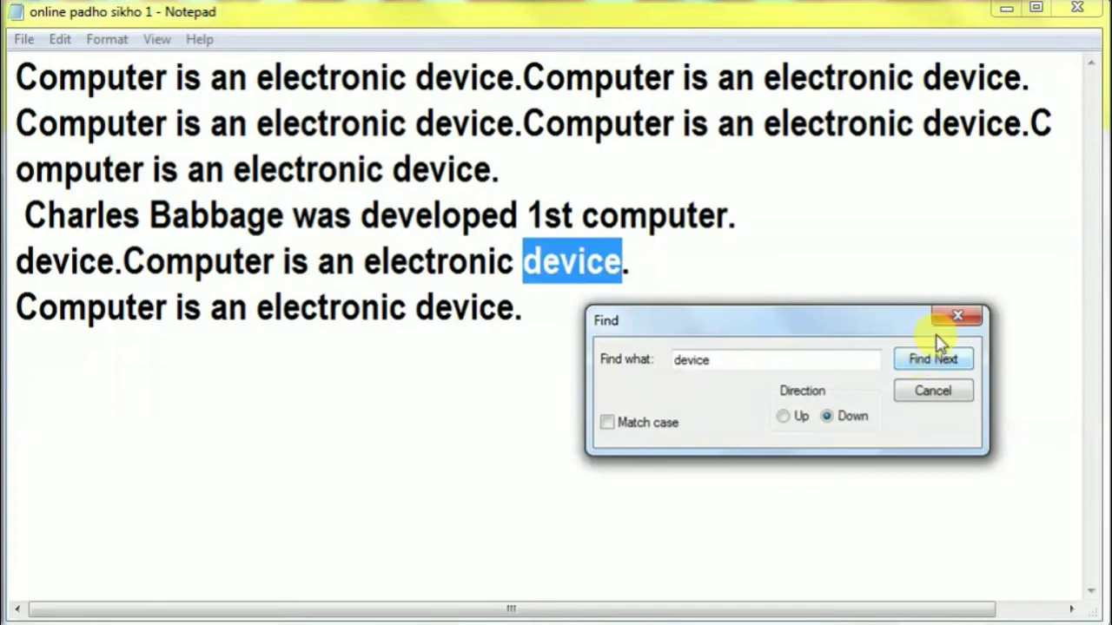
left_click(953, 316)
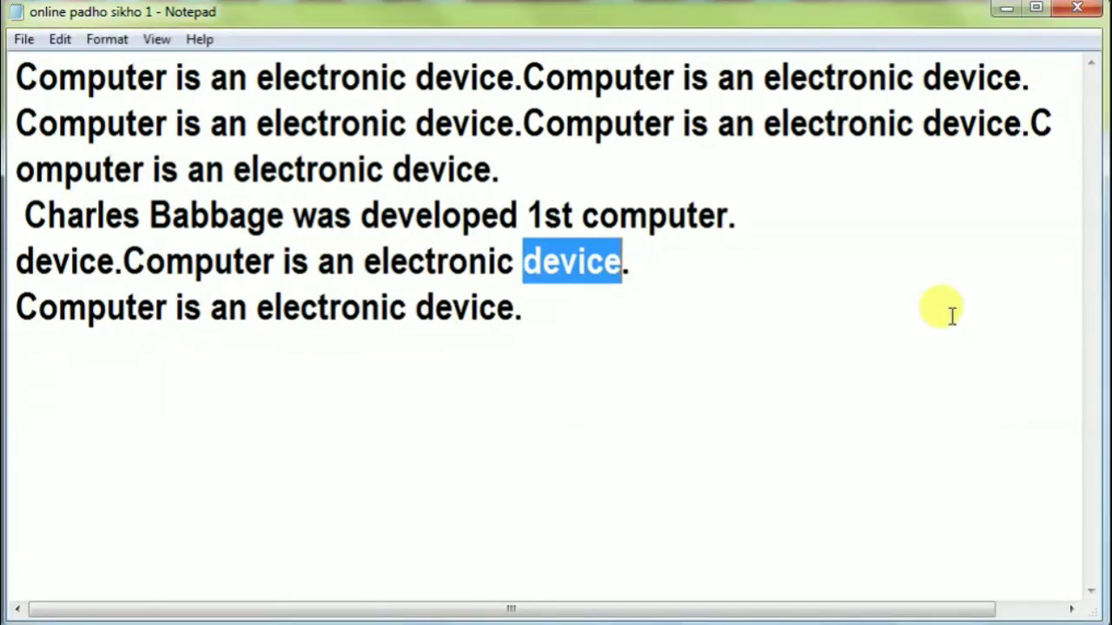
left_click(722, 265)
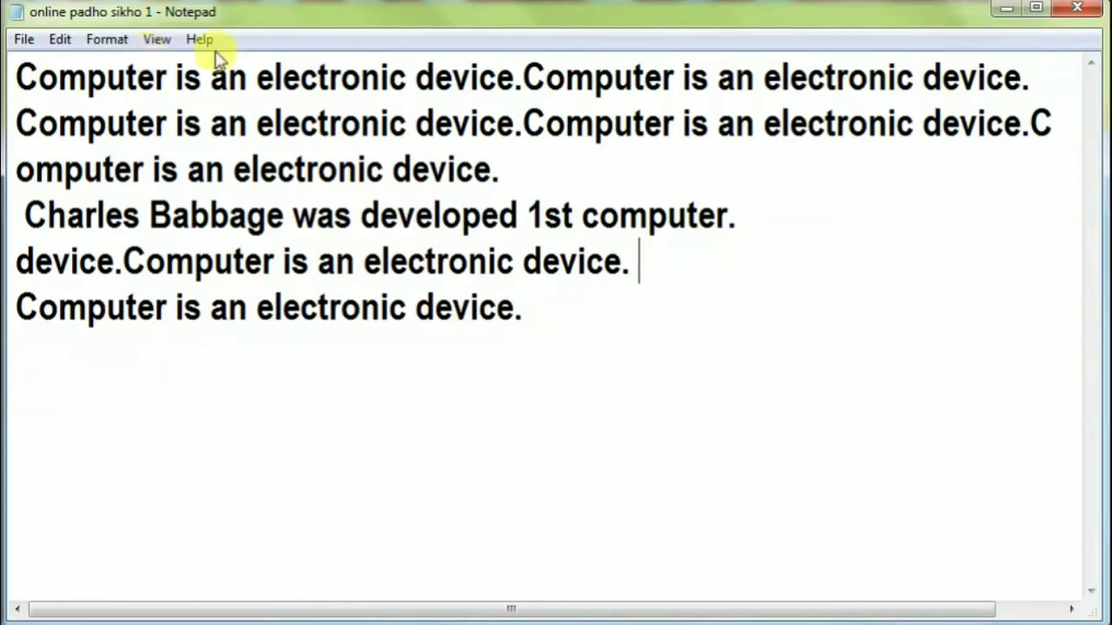
Step: Open Edit > Replace with 'device' pre-filled and move the dialog right of the text
left_click(61, 40)
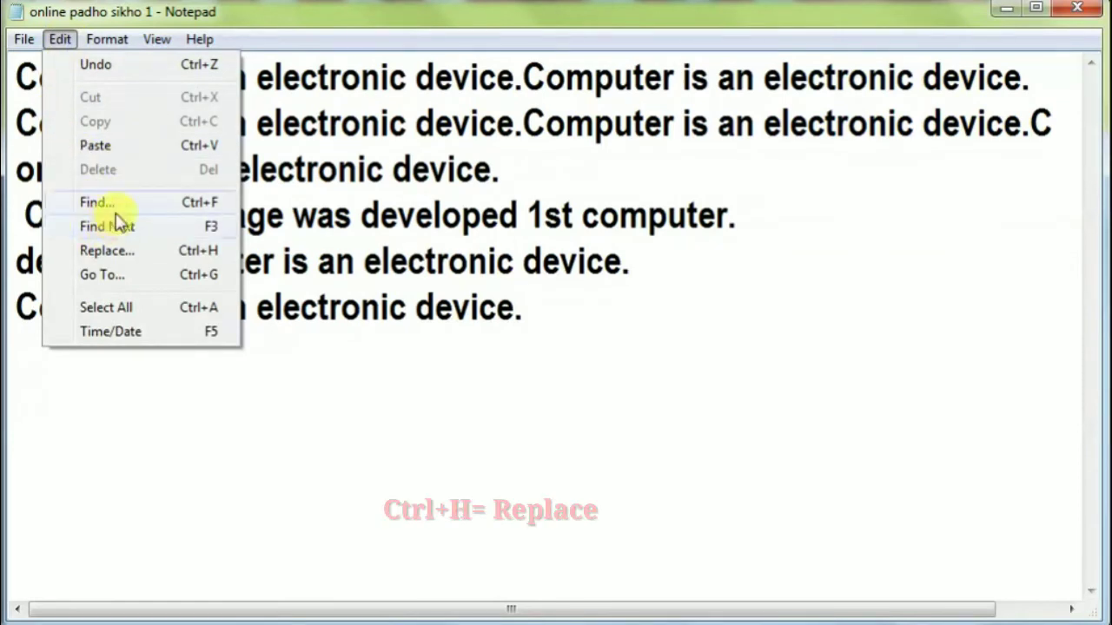
left_click(105, 249)
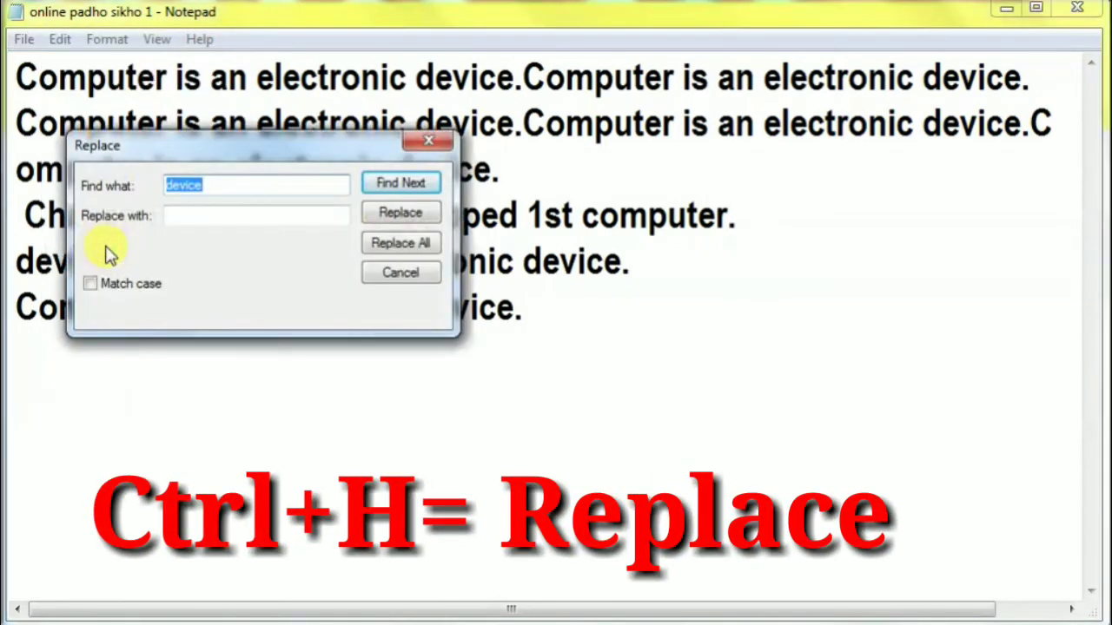
mouse_move(245, 155)
left_mouse_down()
mouse_move(779, 323)
mouse_move(754, 325)
left_mouse_up()
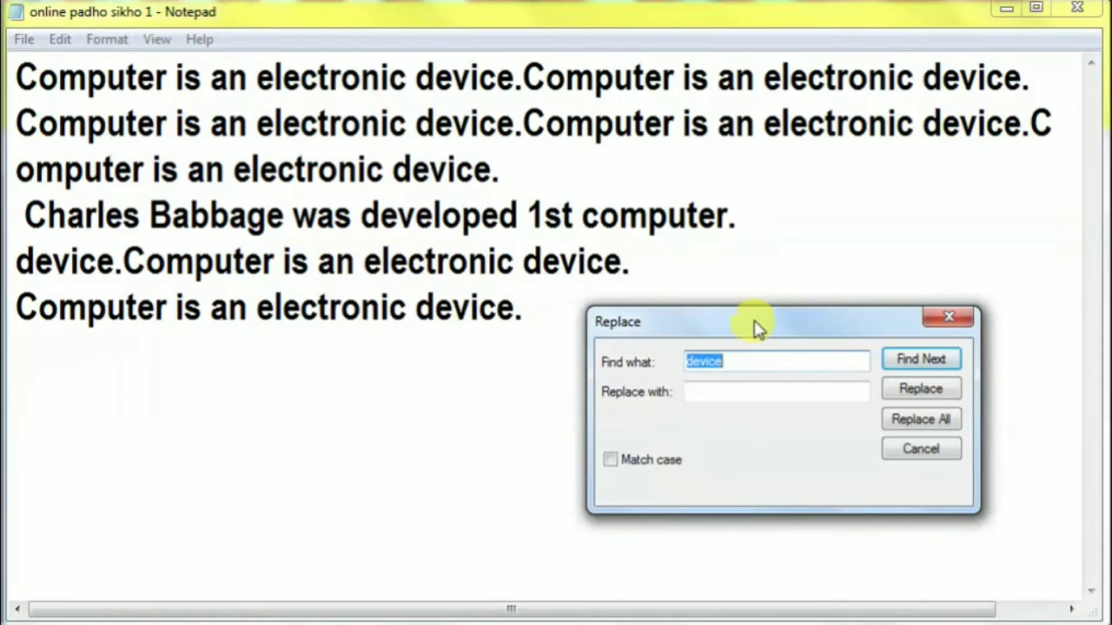
left_click_drag(755, 325, 812, 306)
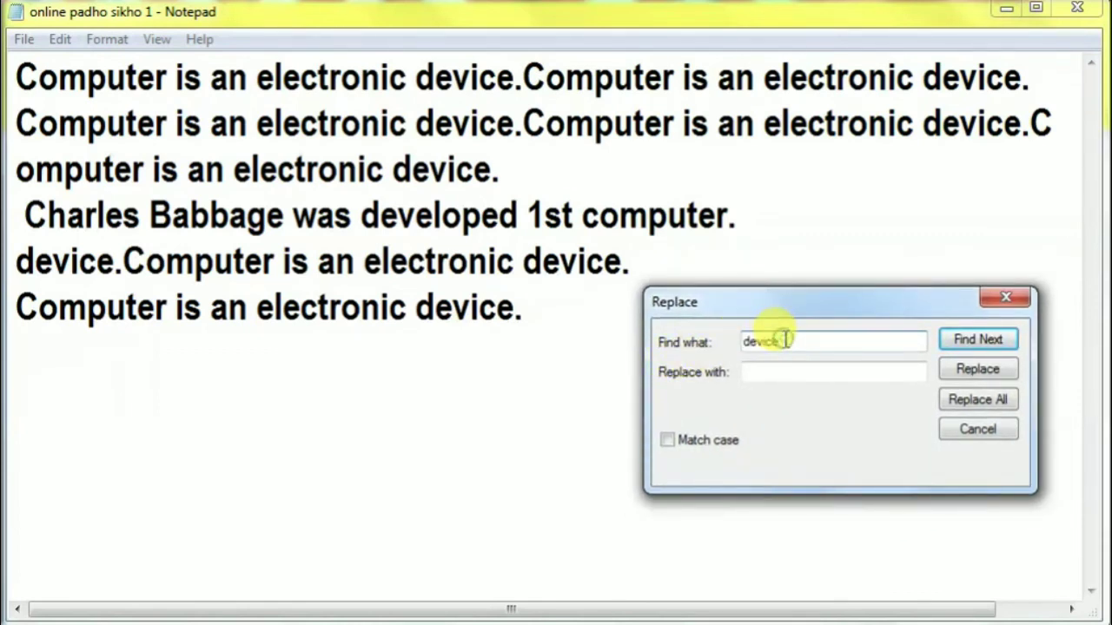
Step: Enter 'is' as the word to find and 'are' as its replacement
type("is")
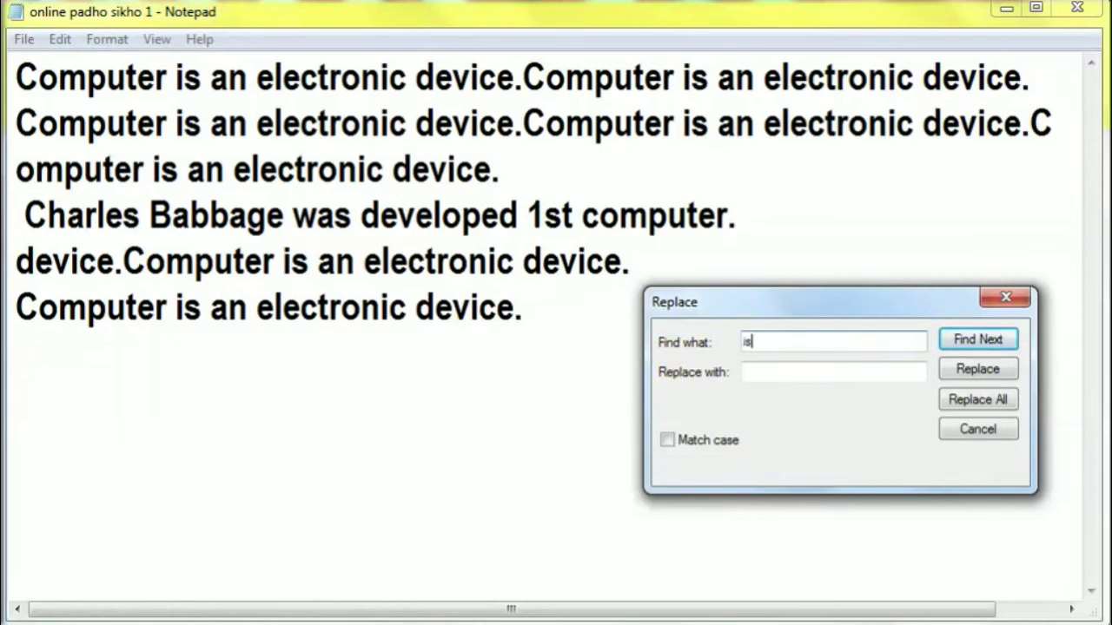
left_click(760, 371)
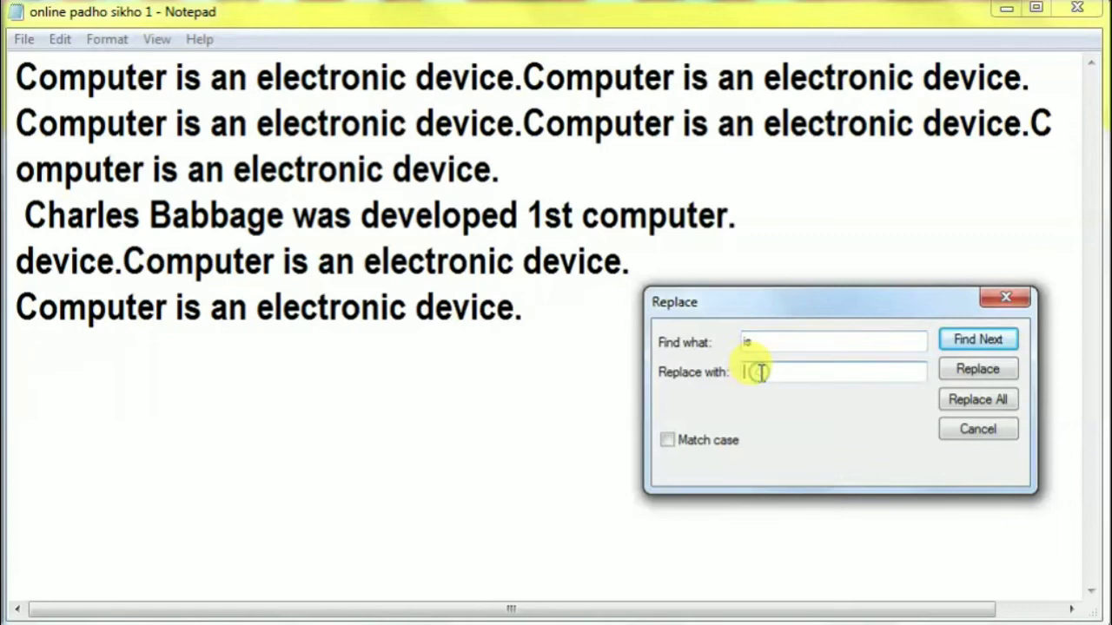
type("are")
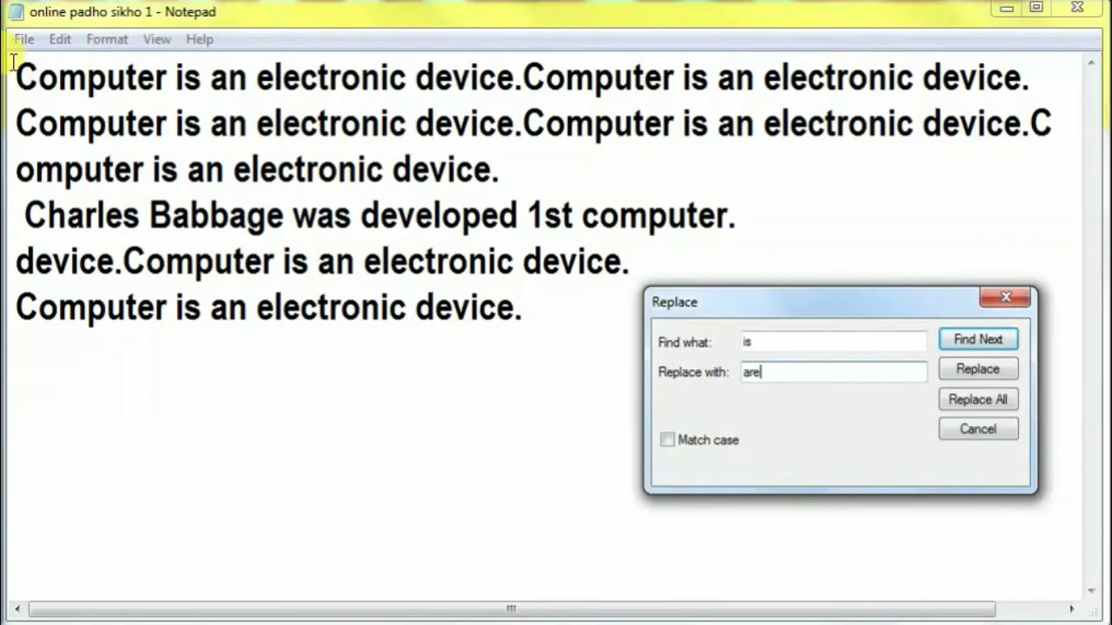
left_click(15, 70)
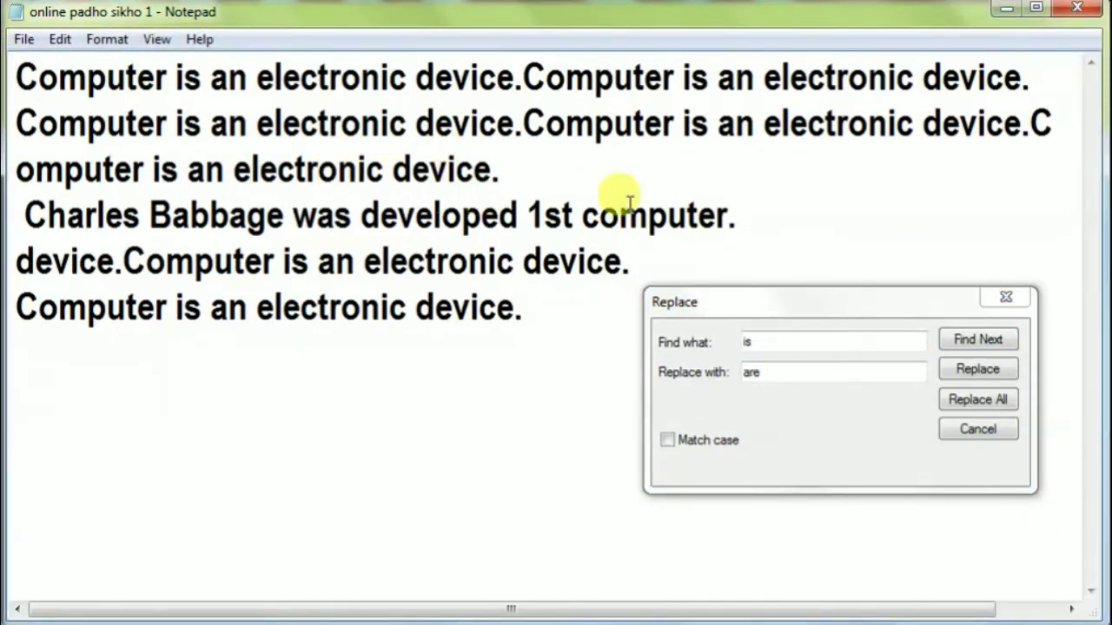
Step: Replace the first two 'is' individually, then Replace All, and turn on Match case
left_click(973, 370)
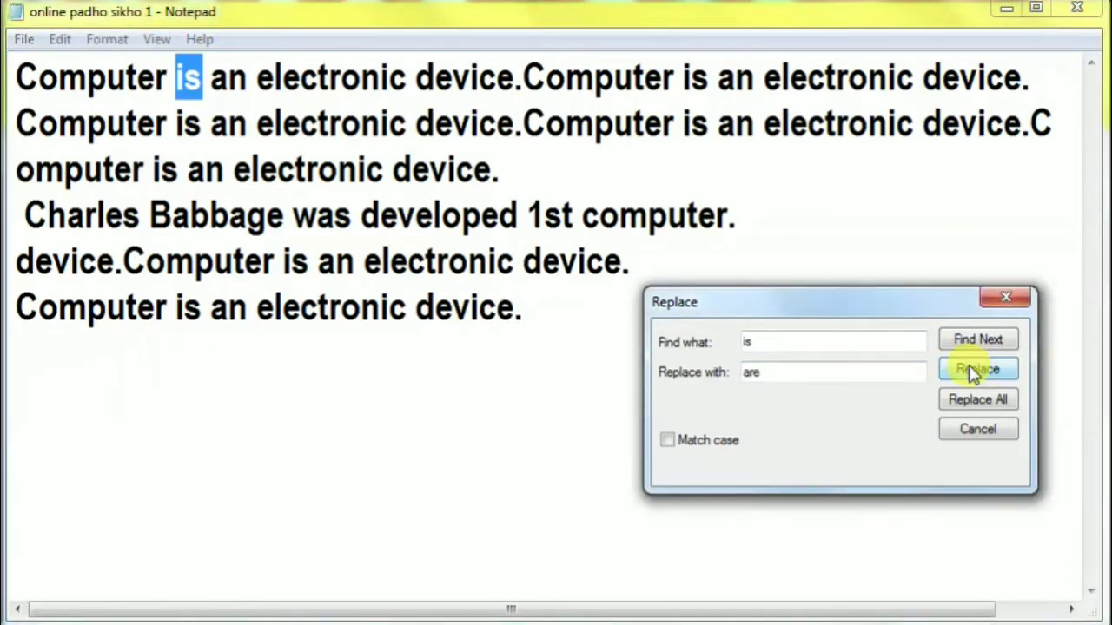
left_click(973, 370)
left_click(972, 372)
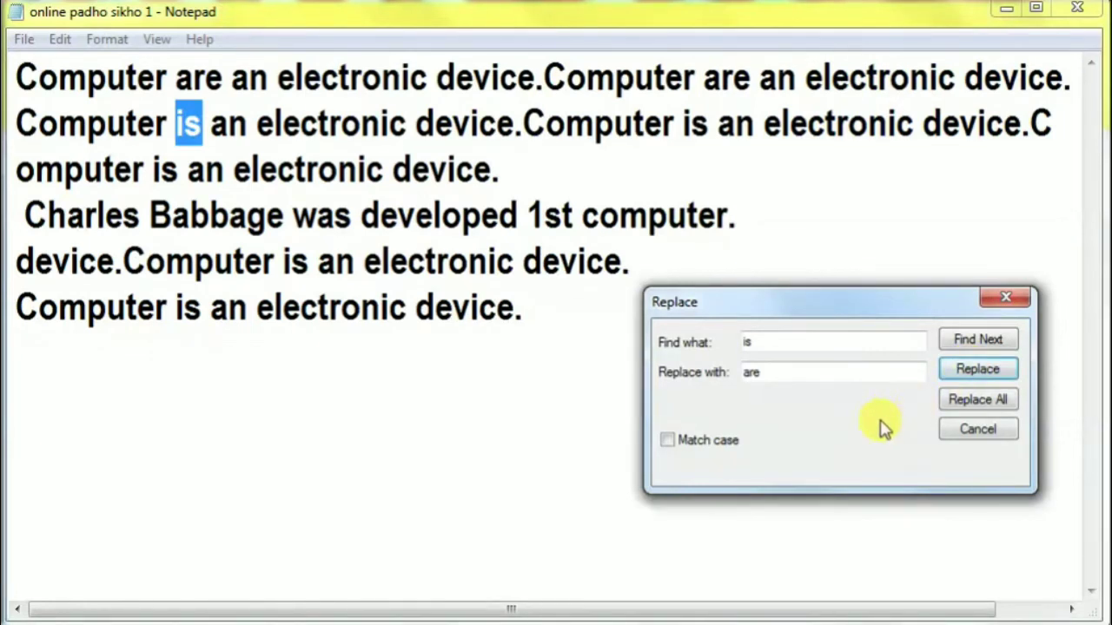
left_click(975, 399)
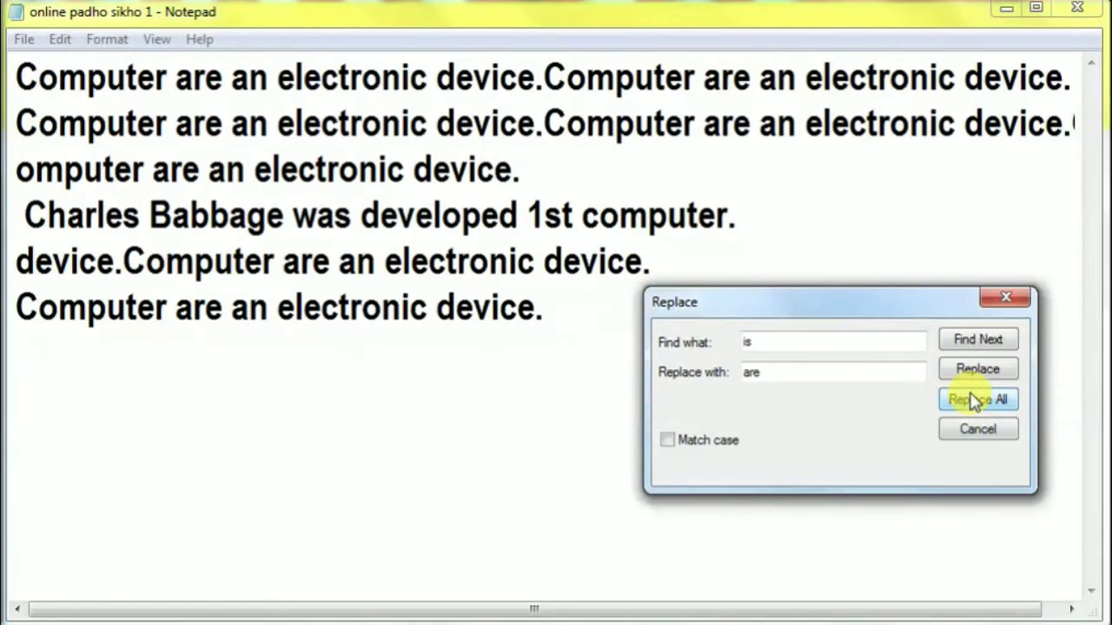
left_click(668, 442)
Step: Toggle Match case off, rerun Replace All to confirm nothing remains, and close the dialog
left_click(667, 443)
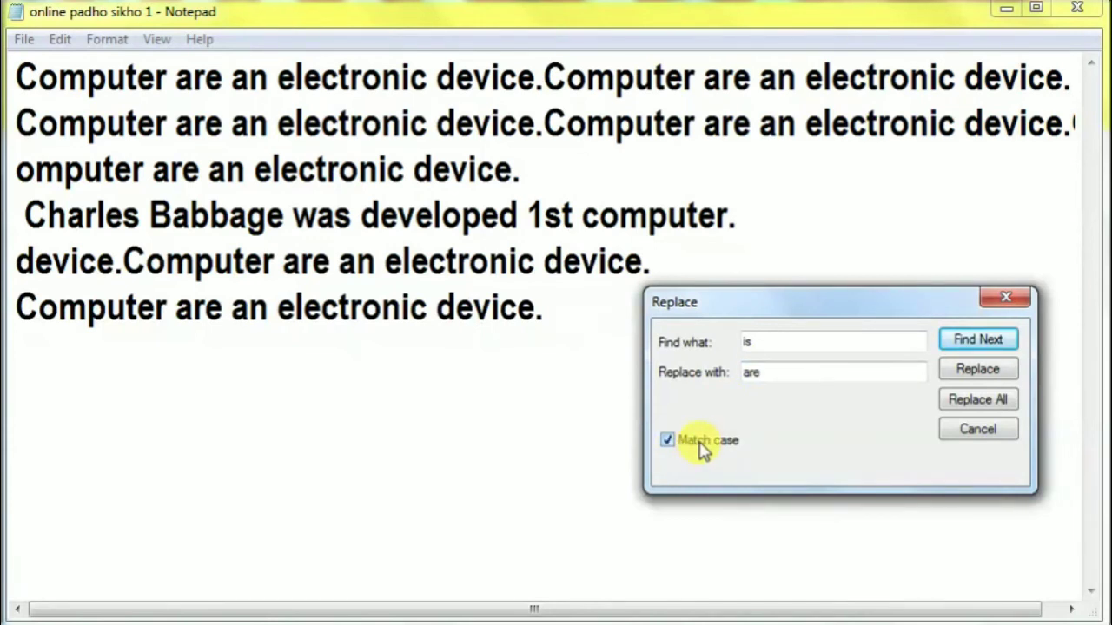
left_click(666, 443)
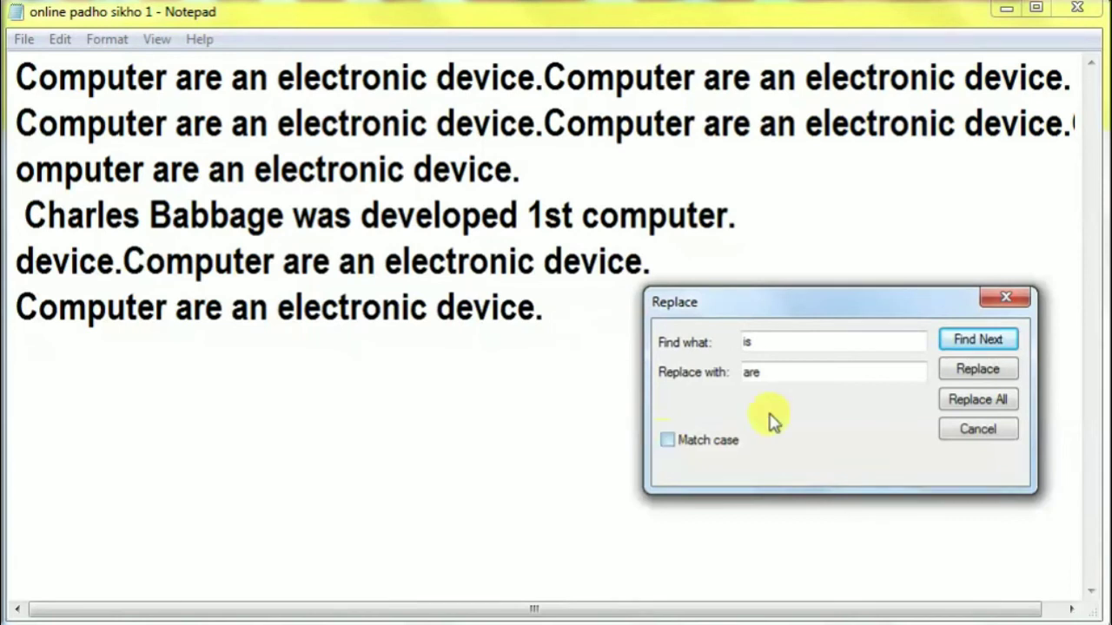
left_click(993, 407)
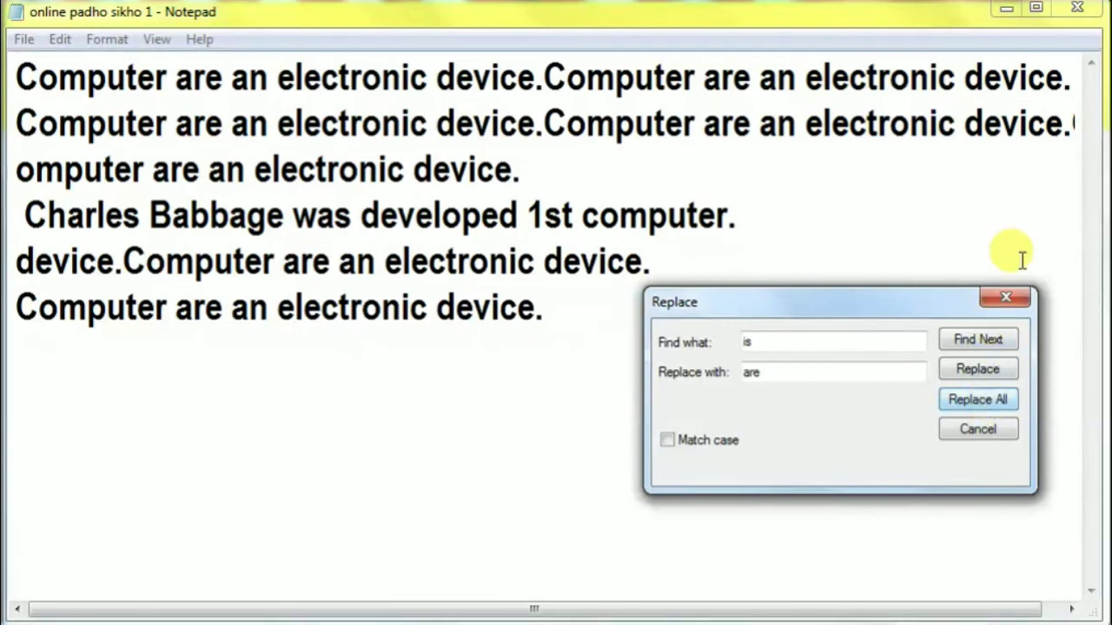
left_click(1003, 302)
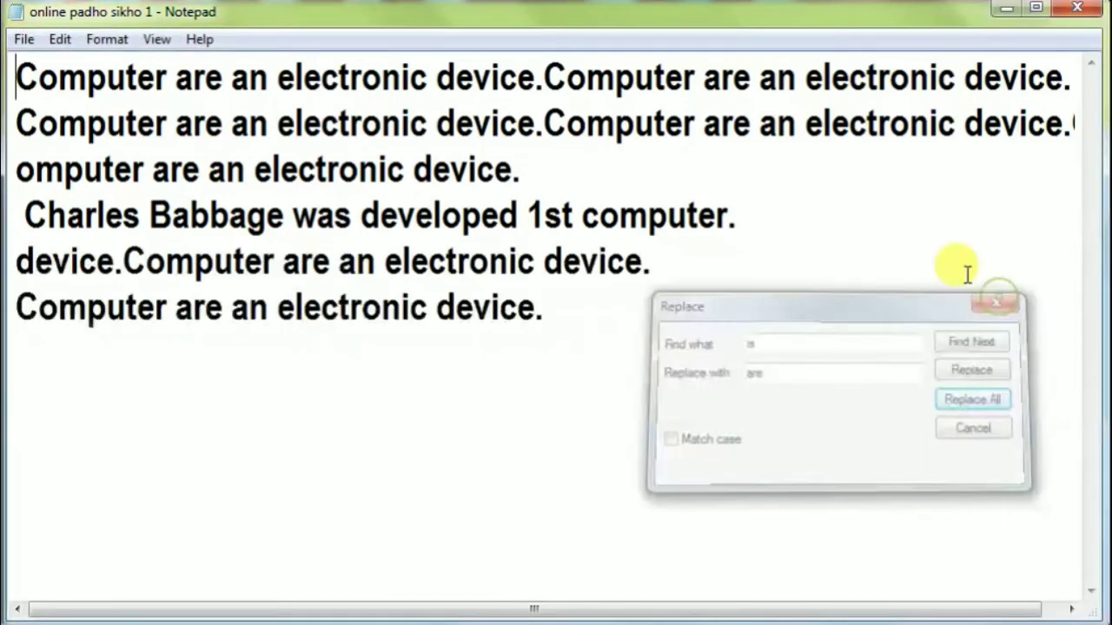
Step: Use Edit > Go To to jump to line 4, the Charles Babbage line
left_click(57, 40)
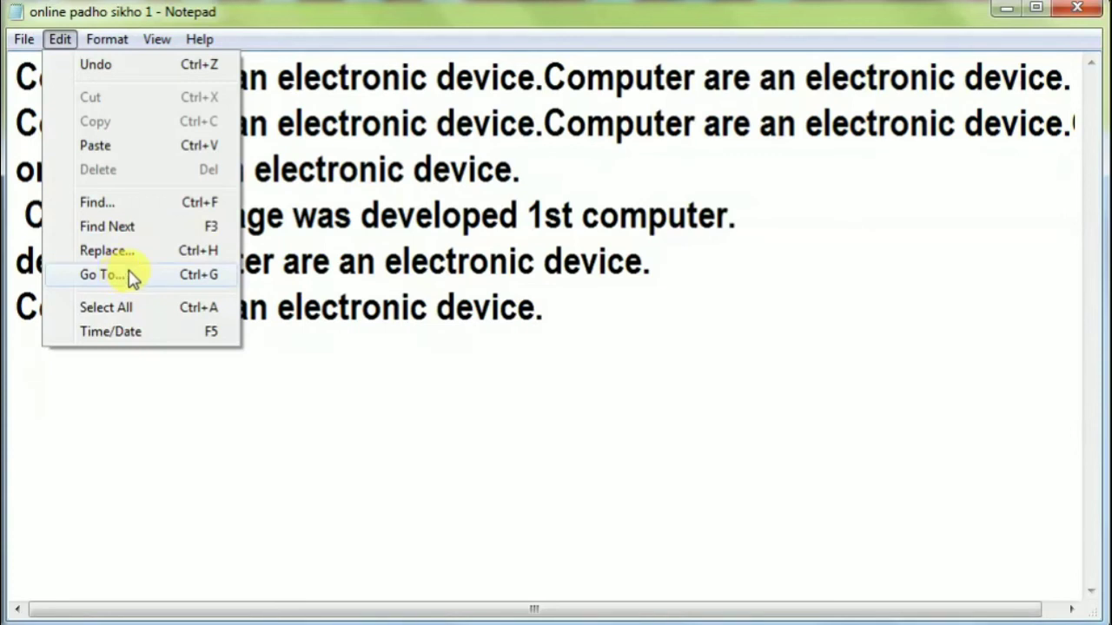
left_click(130, 276)
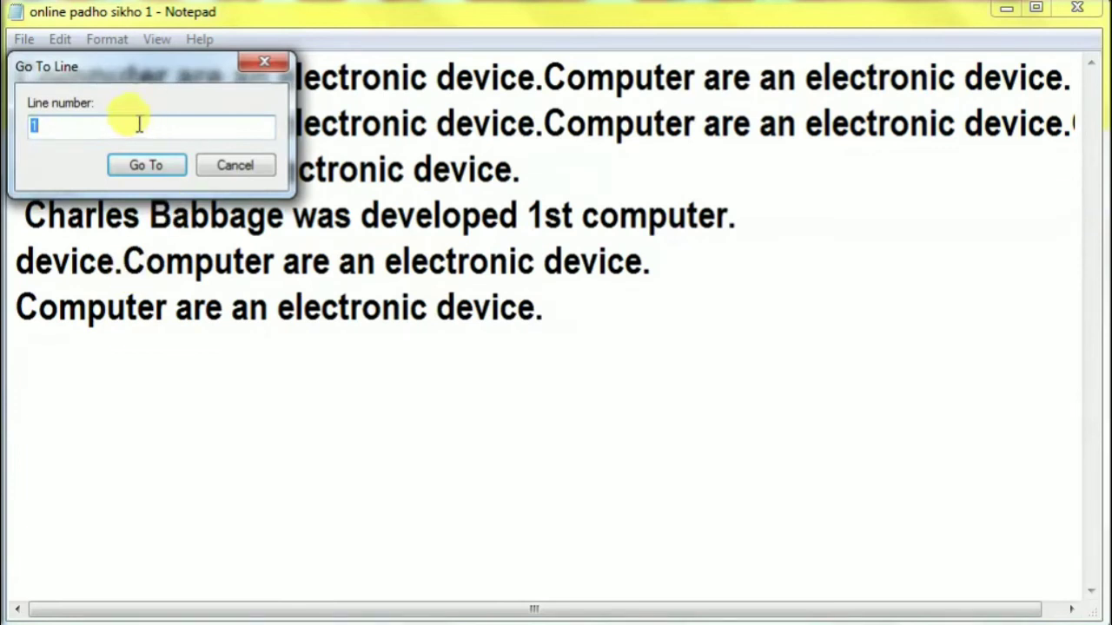
left_click_drag(159, 73, 762, 372)
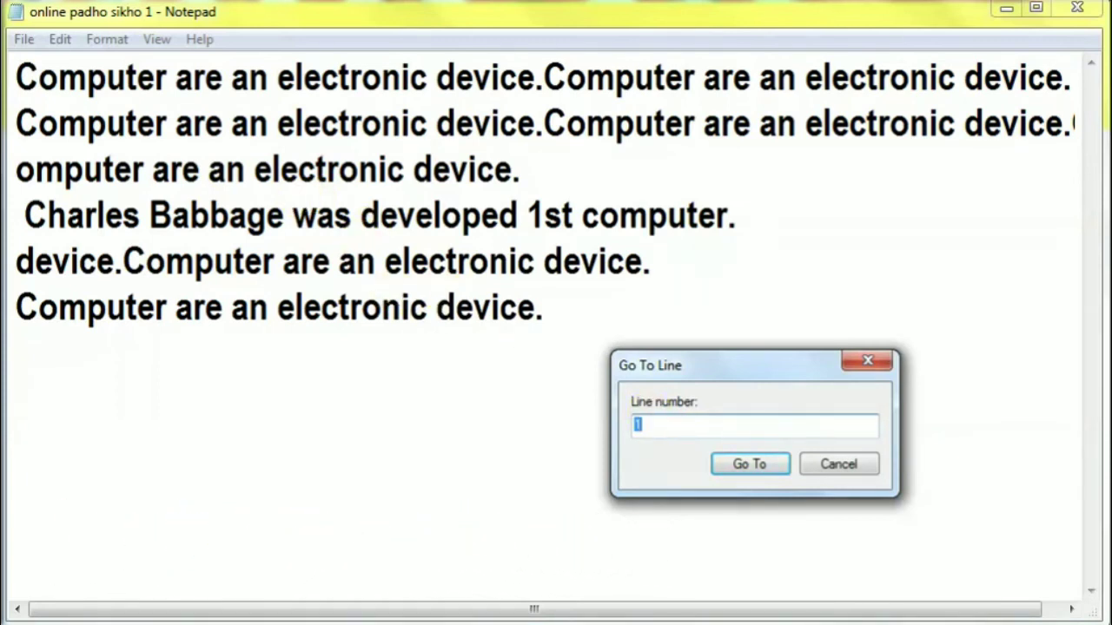
left_click(747, 473)
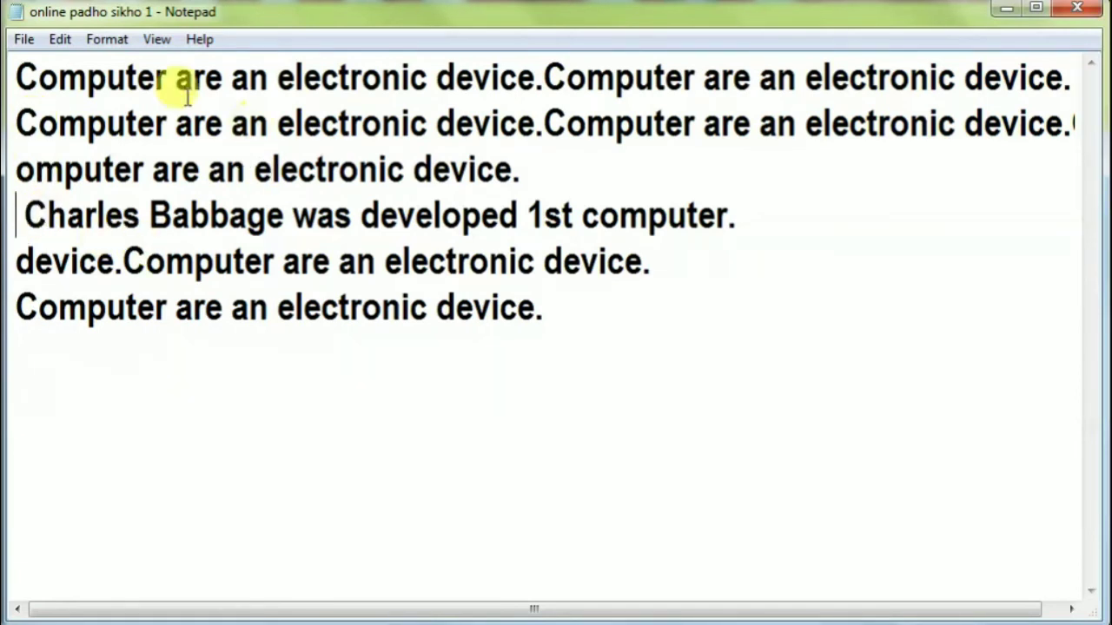
Step: Select all the text via Edit > Select All and Ctrl+A, deselecting each time
left_click(61, 39)
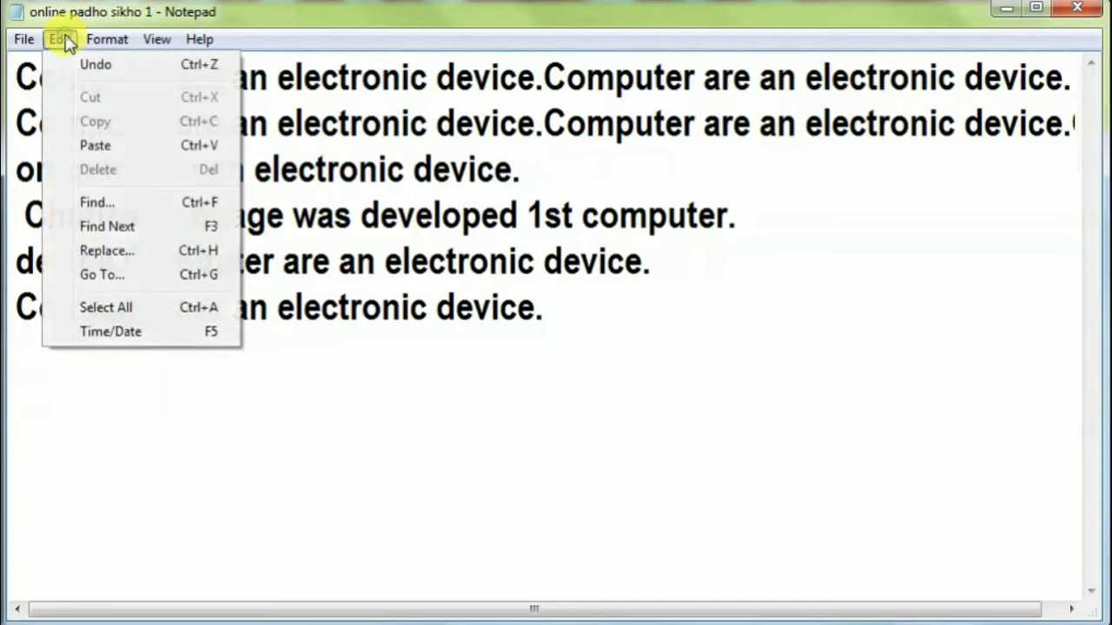
left_click(124, 312)
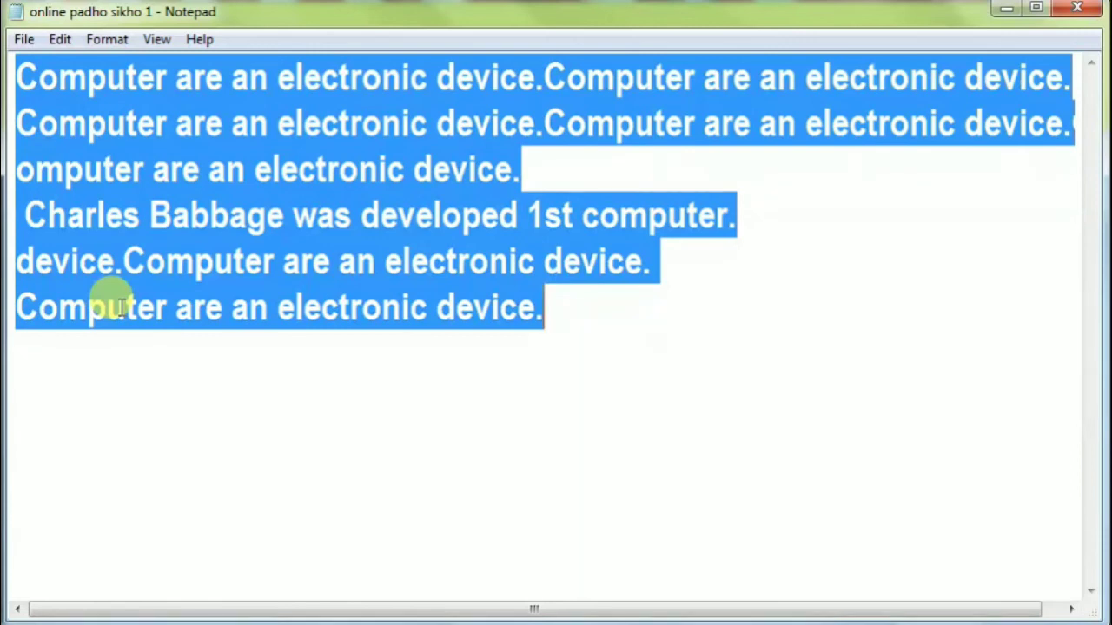
left_click(298, 440)
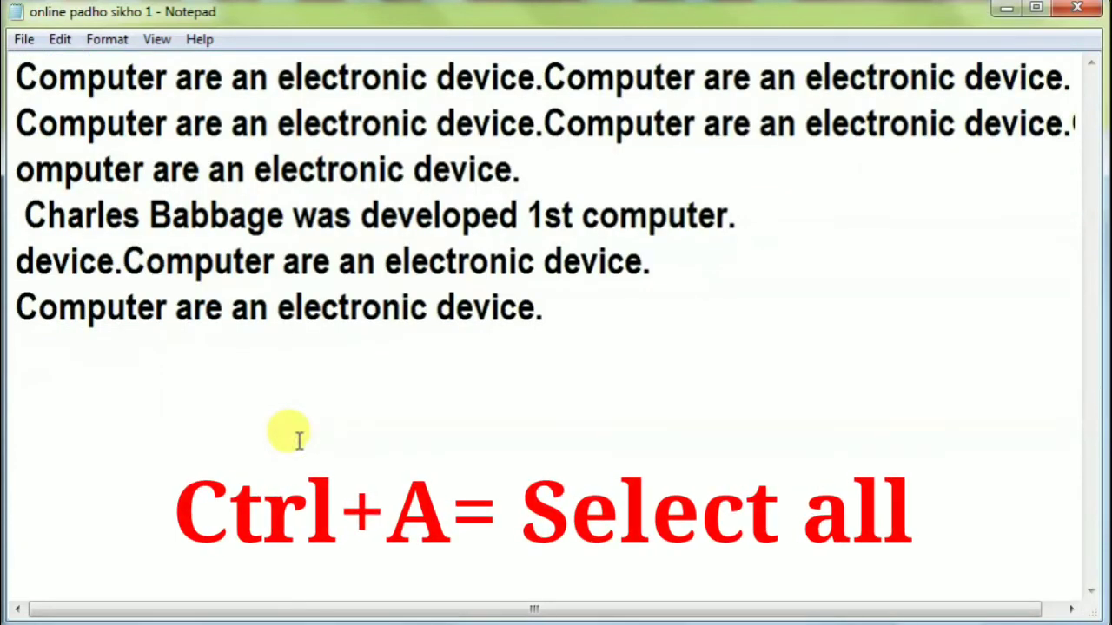
key("ctrl+a")
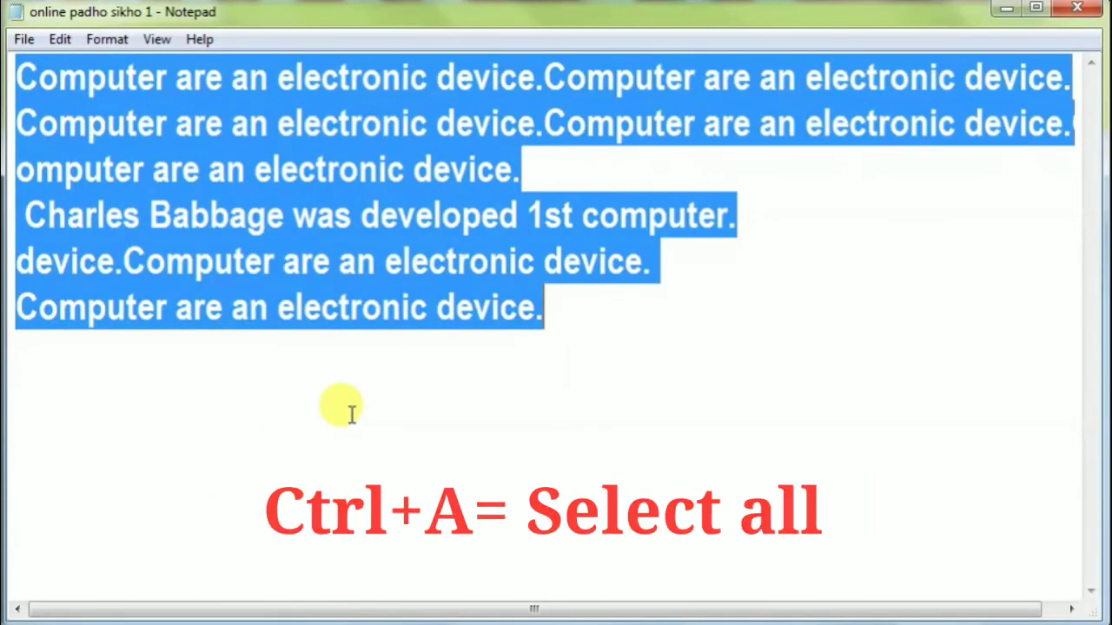
left_click(344, 409)
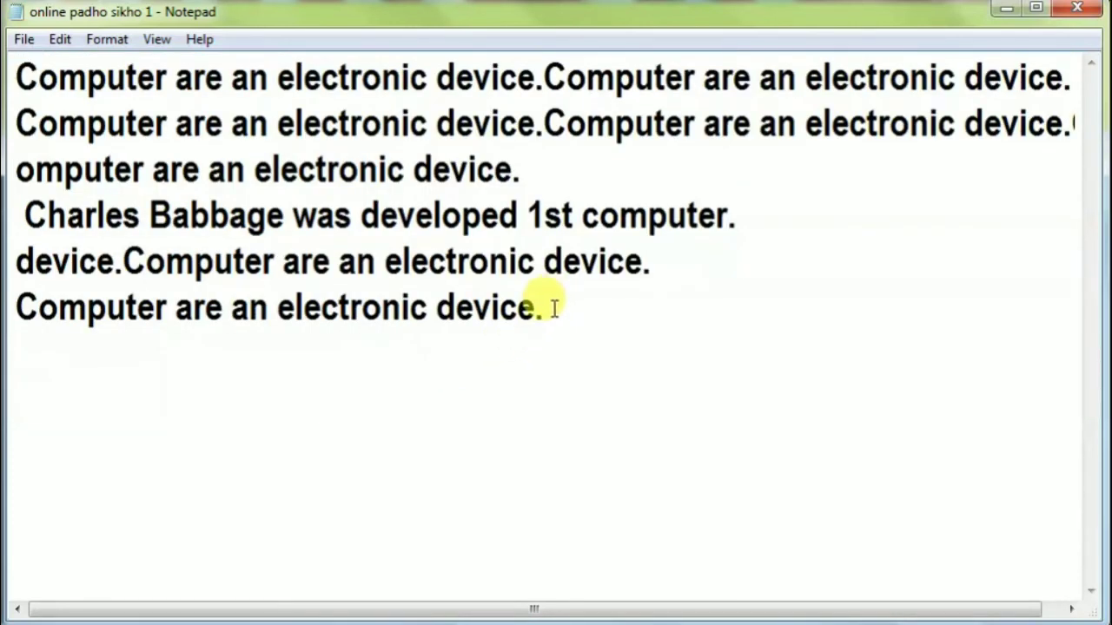
Step: Drag-select text up to the third line, deselect, then add an empty line after the last sentence
mouse_move(551, 309)
left_mouse_down()
mouse_move(104, 153)
mouse_move(17, 73)
left_mouse_up()
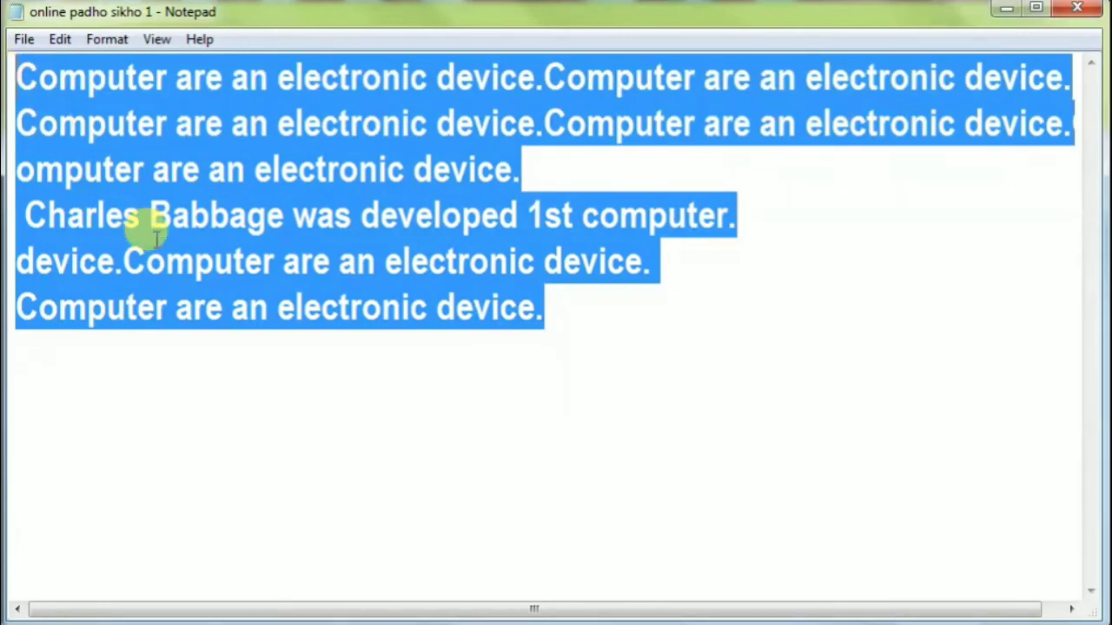
left_click(248, 377)
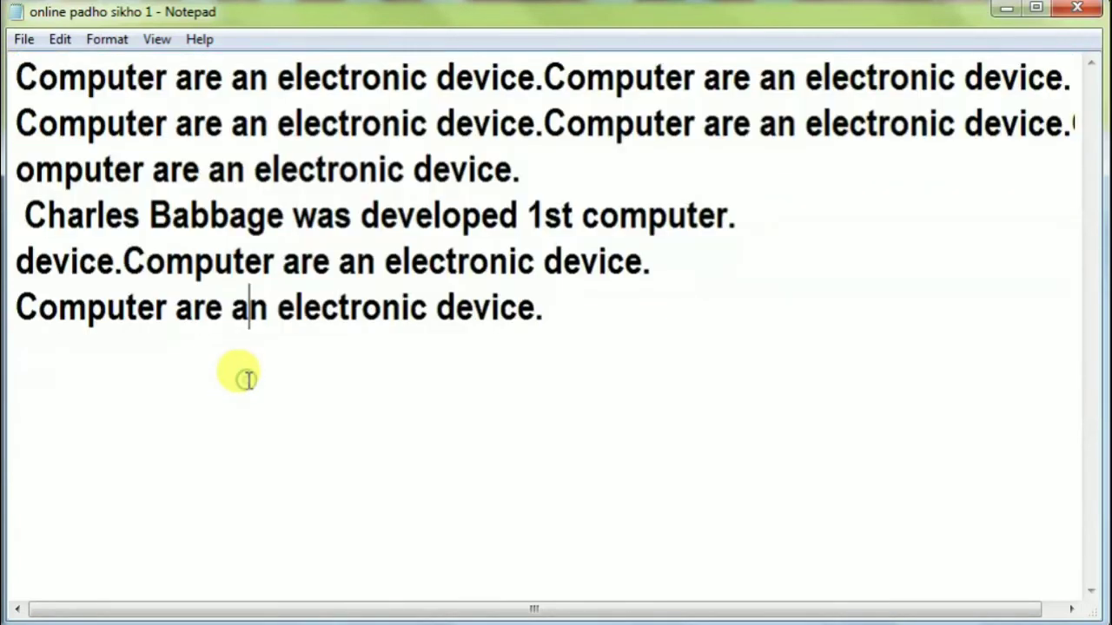
left_click(542, 313)
key("Return")
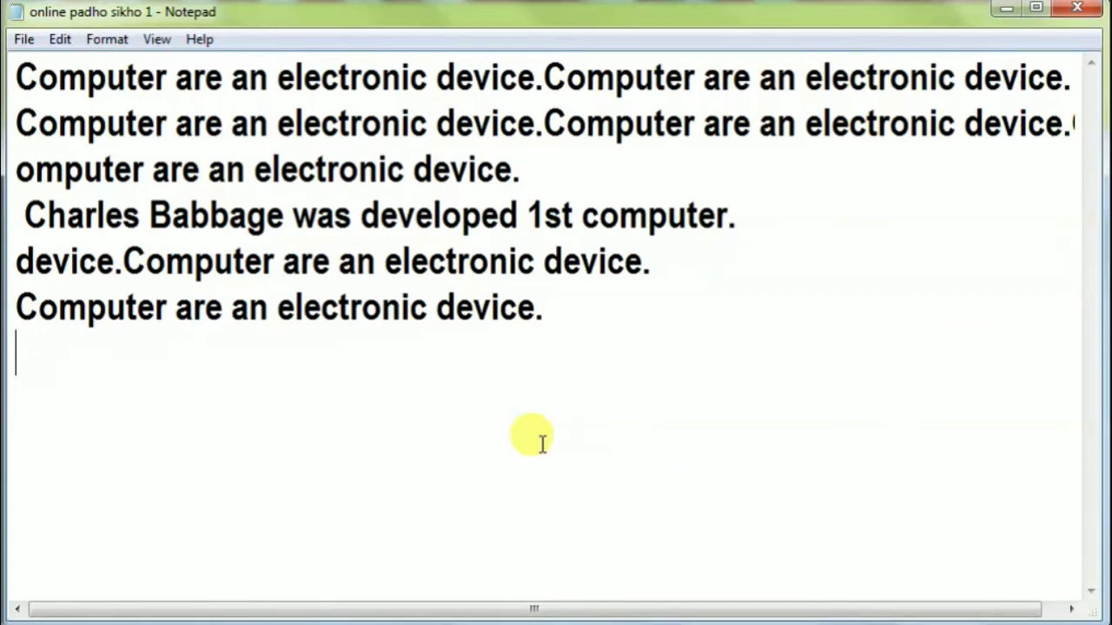
Step: Insert the time/date stamp '3:19 PM 13-May-20' on the new last line via Edit > Time/Date
left_click(60, 39)
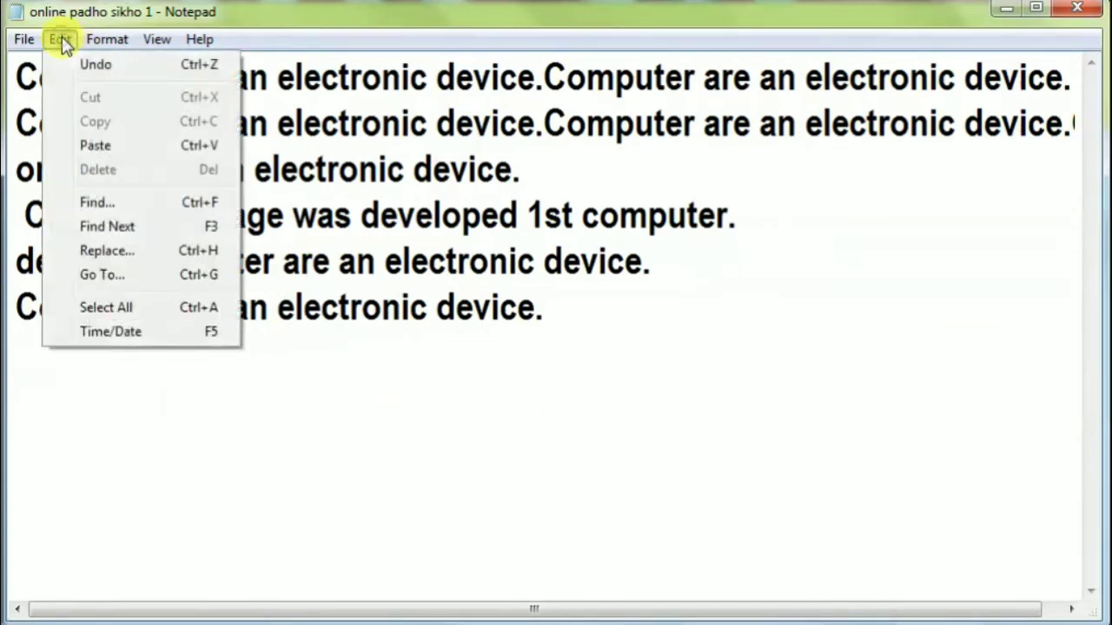
left_click(116, 341)
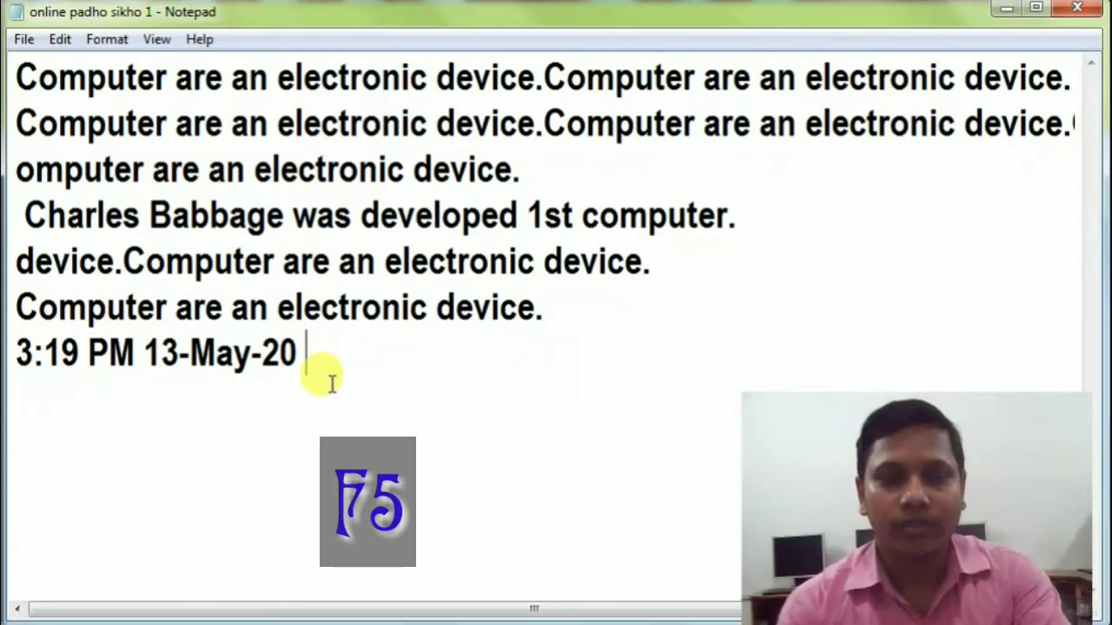
left_click(106, 41)
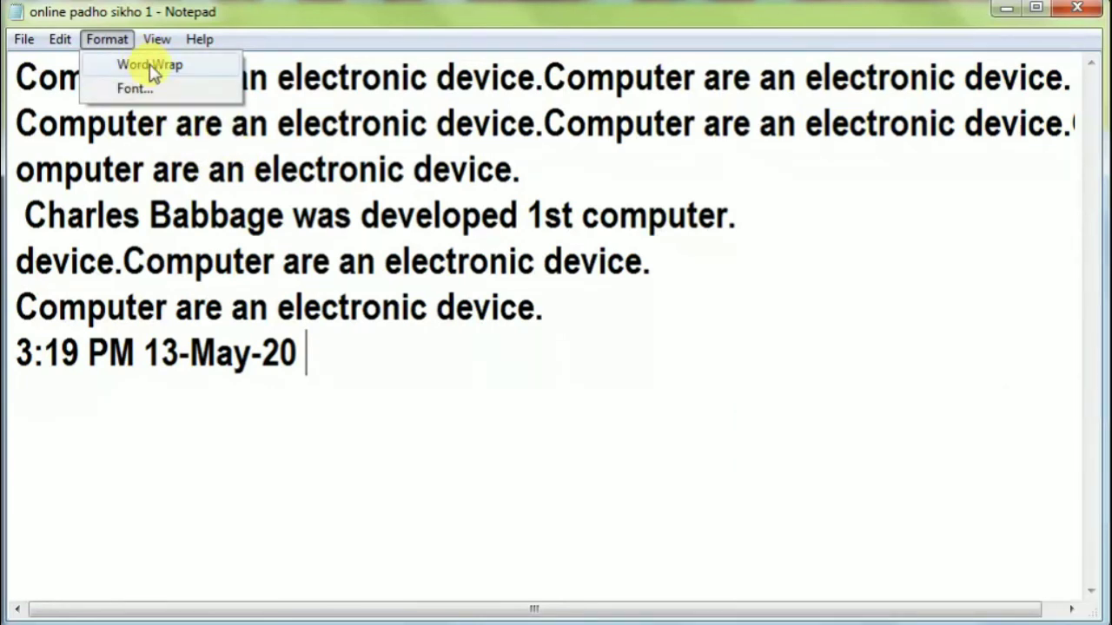
left_click(150, 66)
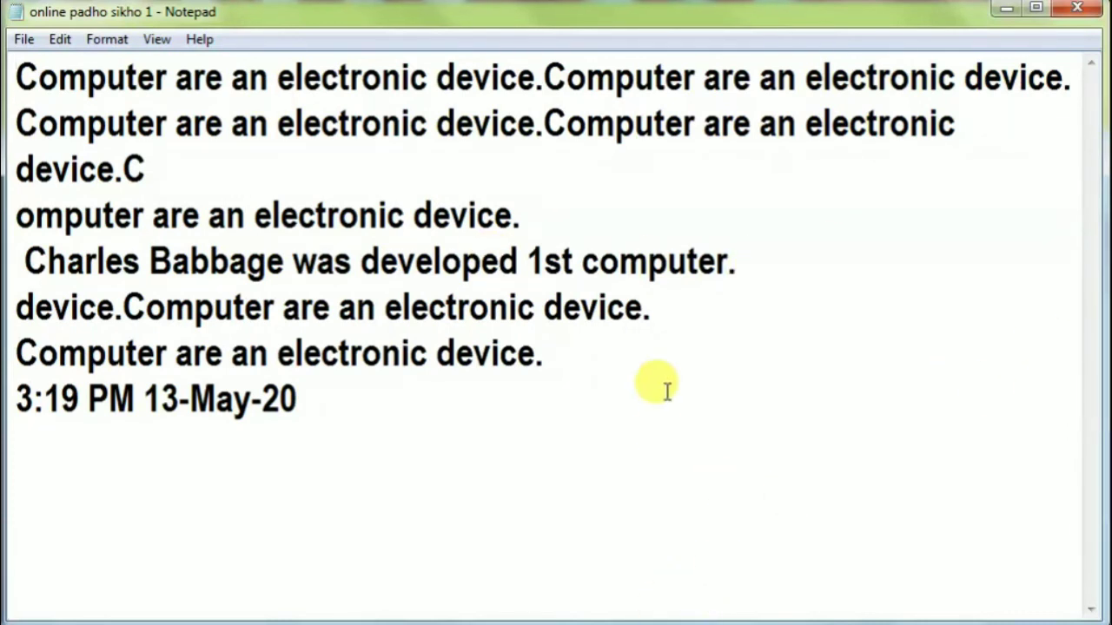
left_click(112, 40)
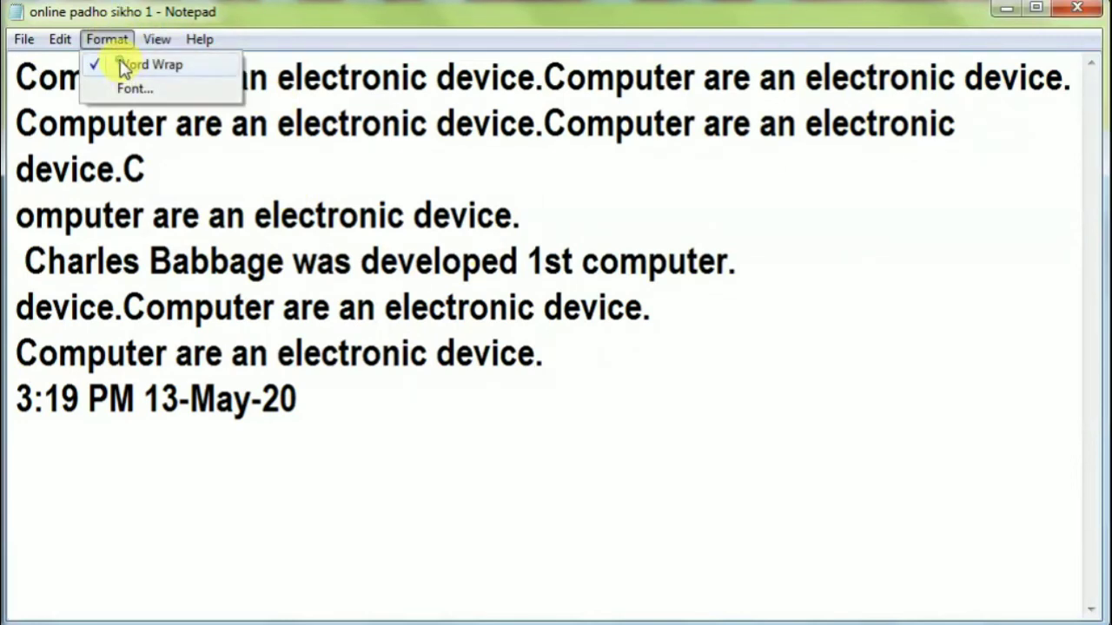
left_click(124, 66)
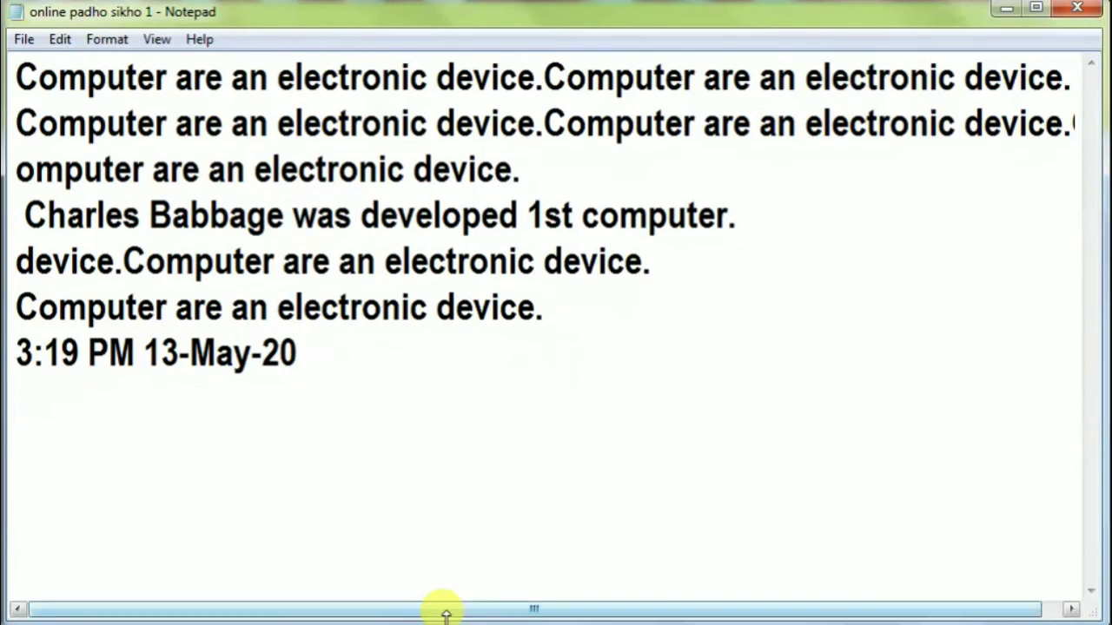
mouse_move(493, 612)
left_mouse_down()
mouse_move(620, 612)
mouse_move(589, 610)
left_mouse_up()
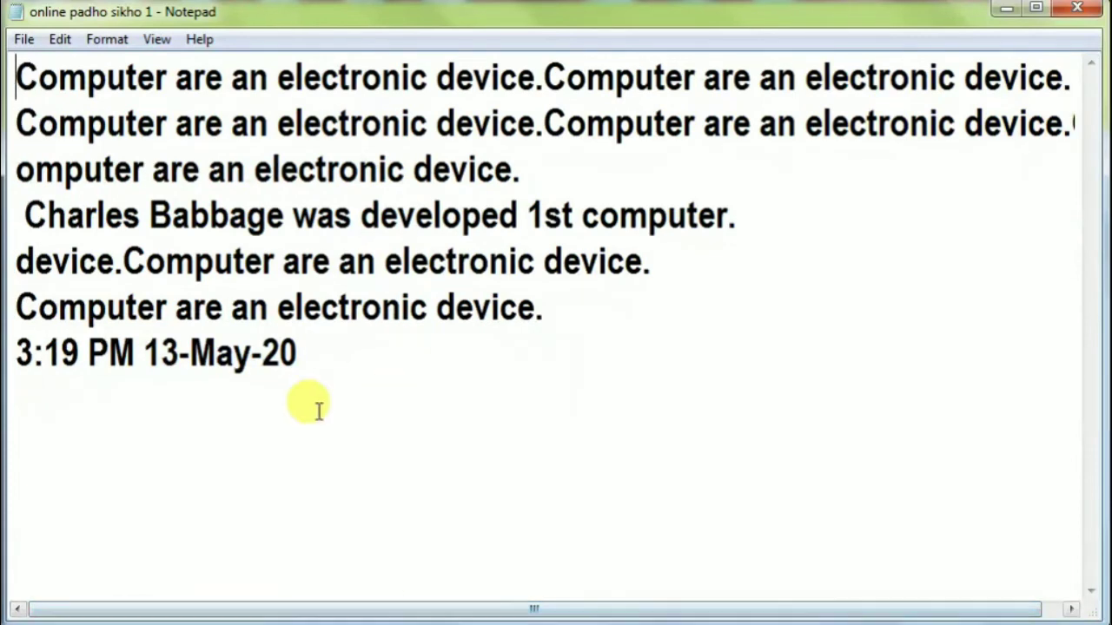
Step: In Format > Font, choose Blackadder ITC, Bold, size 36 and apply it
left_click(113, 43)
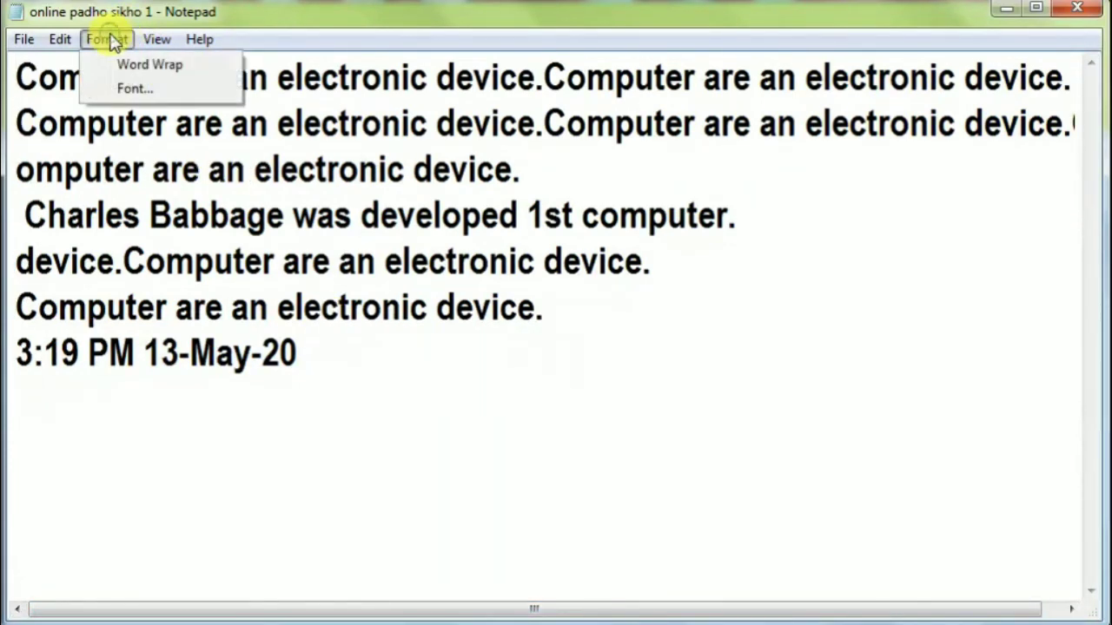
left_click(135, 90)
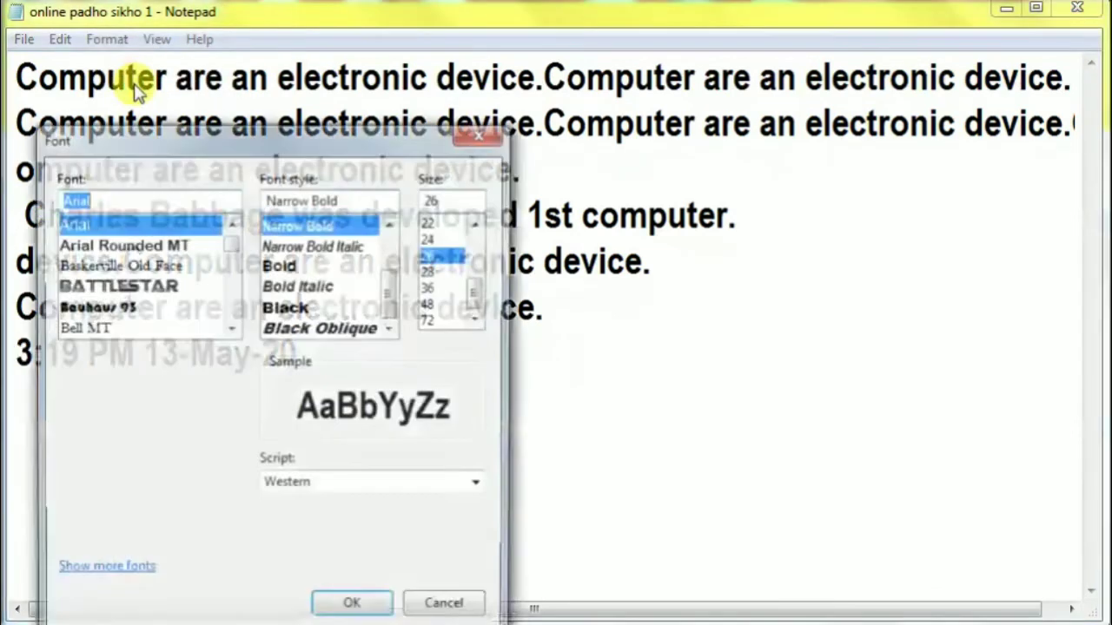
left_click_drag(225, 141, 814, 94)
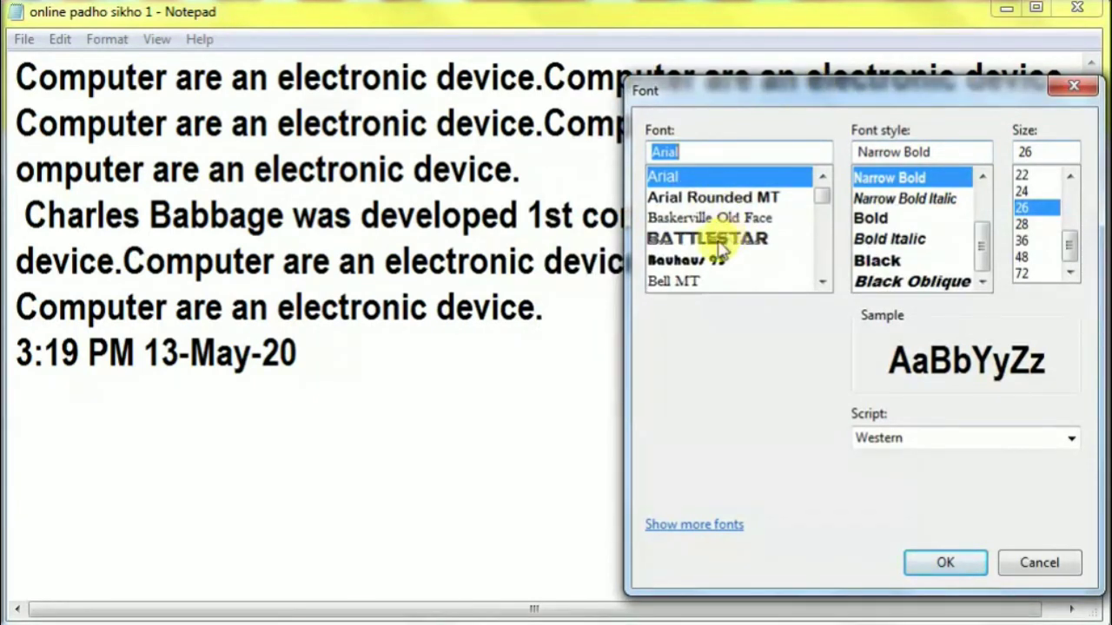
left_click(822, 284)
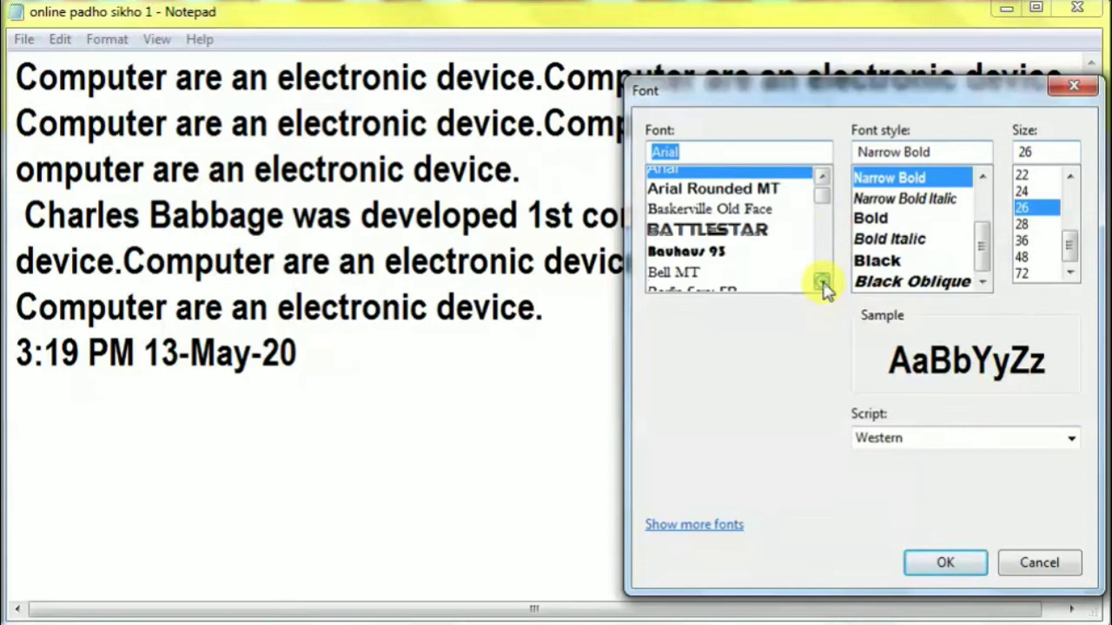
left_click(821, 283)
left_click(822, 283)
left_click(822, 284)
left_click(821, 283)
left_click(822, 283)
left_click(821, 283)
left_click(729, 220)
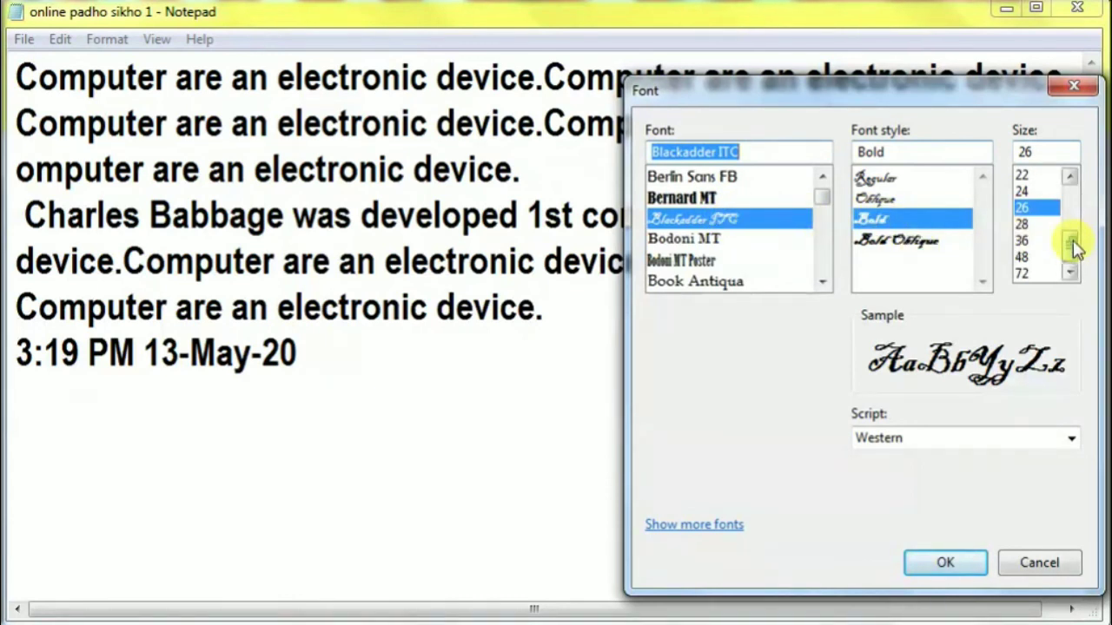
left_click(1023, 242)
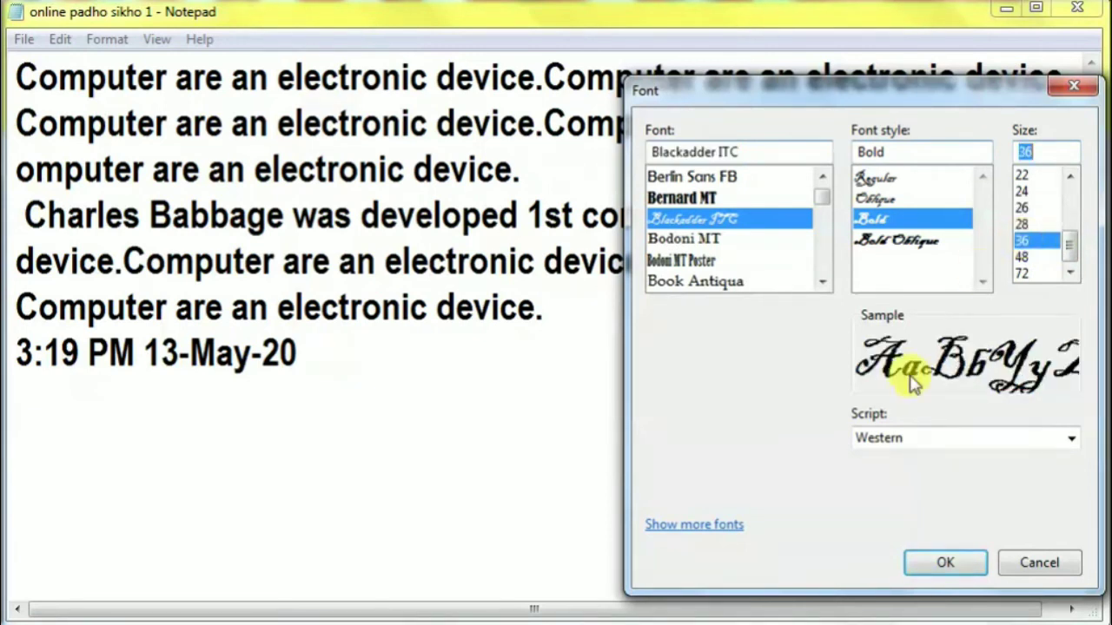
left_click(929, 560)
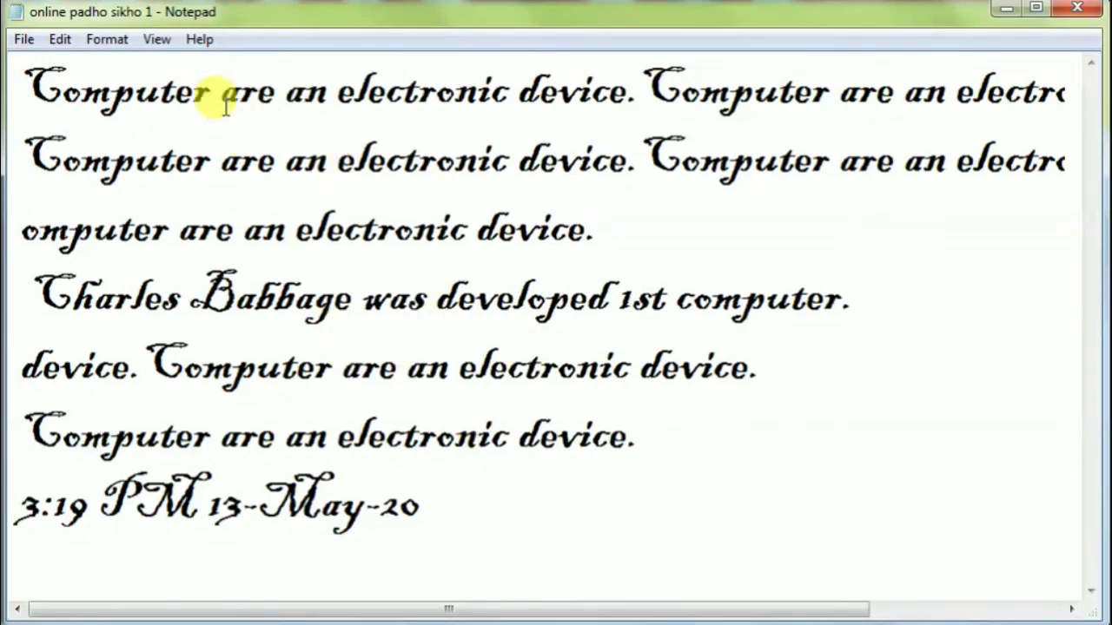
Step: Apply the Kruti Dev 040 font, then type a Hindi name at the end of the last line
left_click(118, 45)
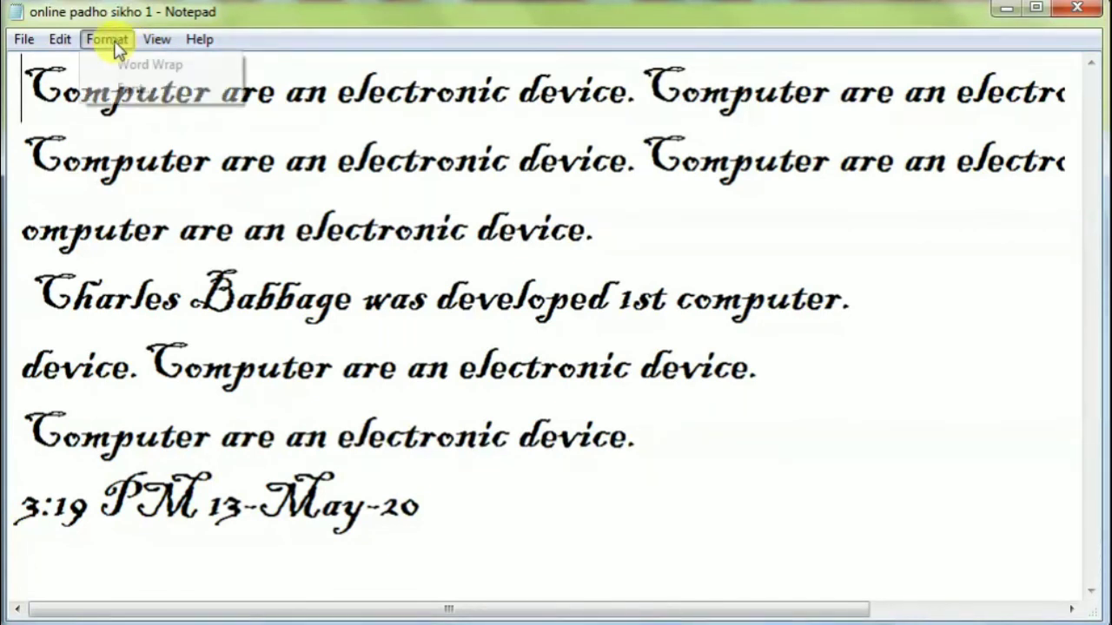
left_click(138, 91)
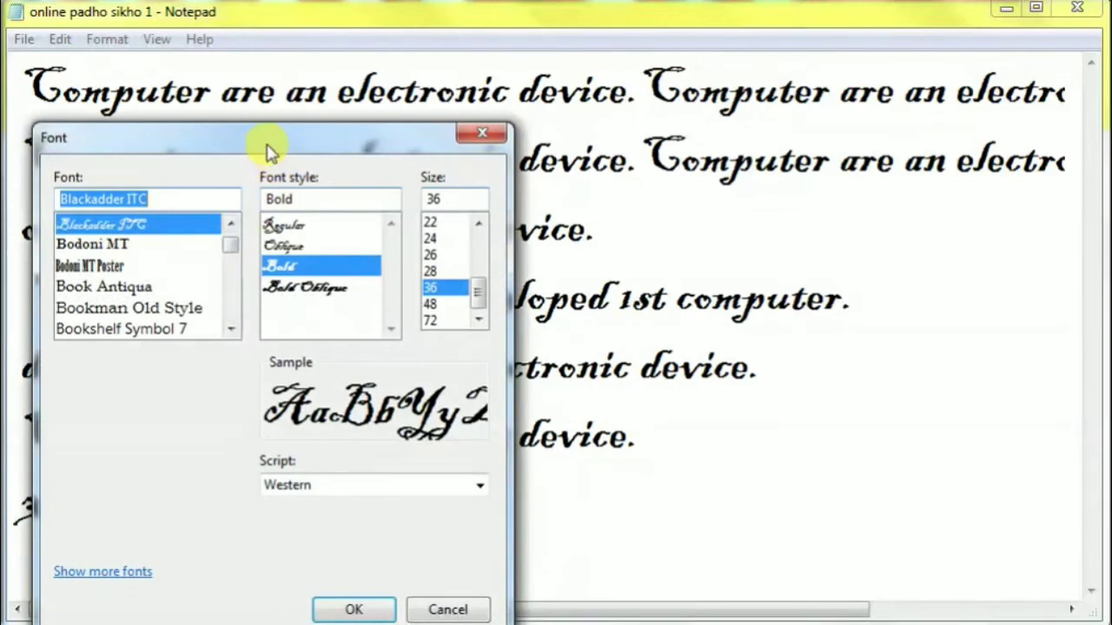
left_click_drag(233, 247, 233, 270)
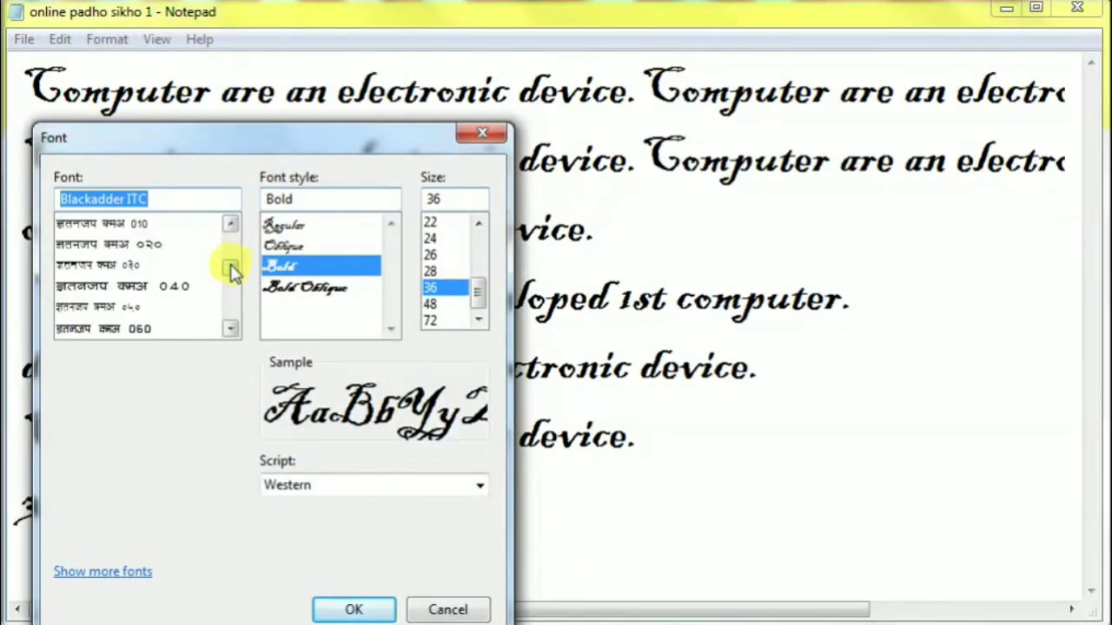
left_click(149, 286)
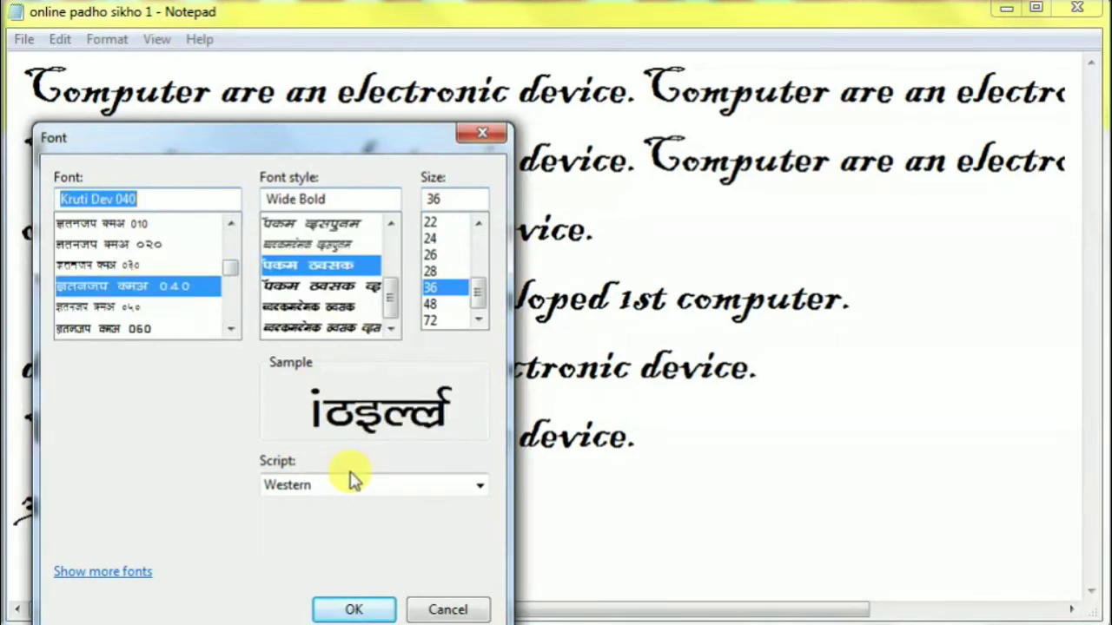
left_click(348, 610)
left_click(352, 611)
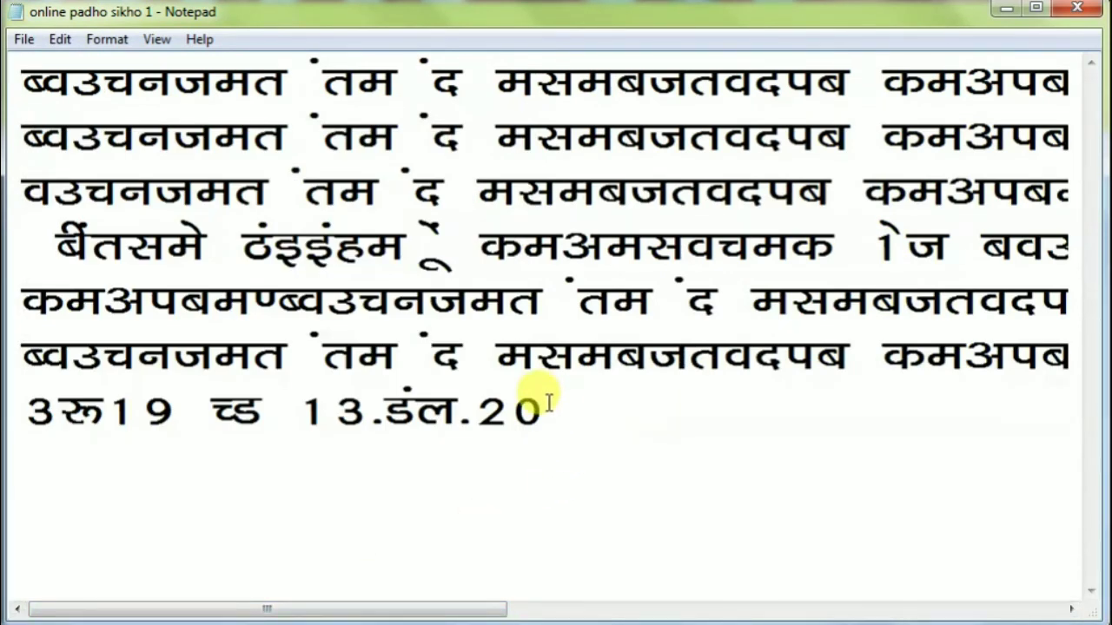
type("d")
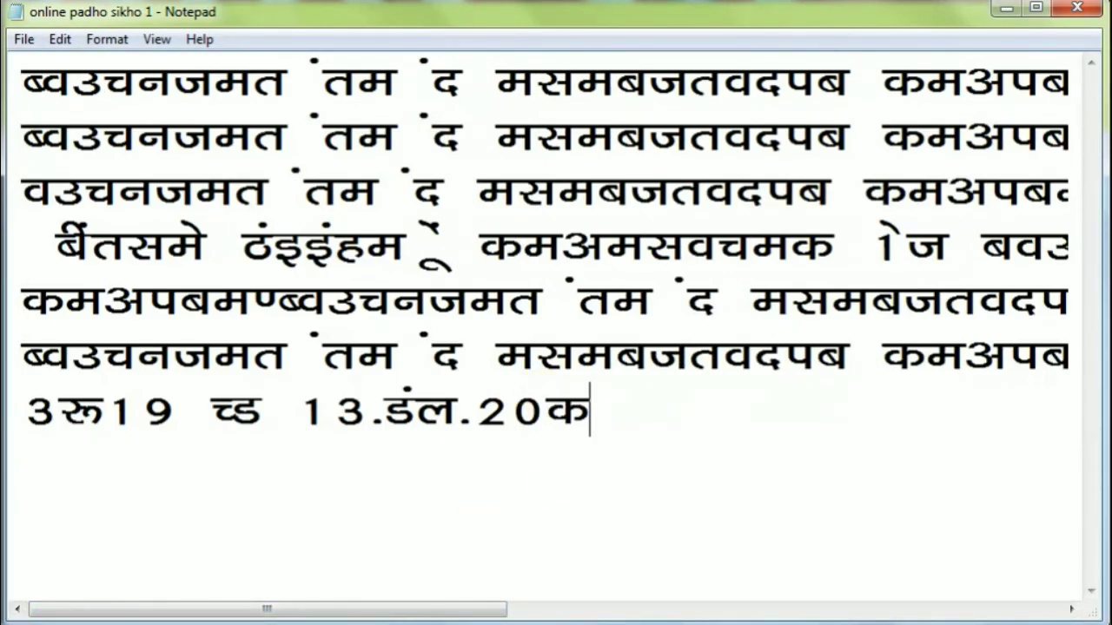
type("ey")
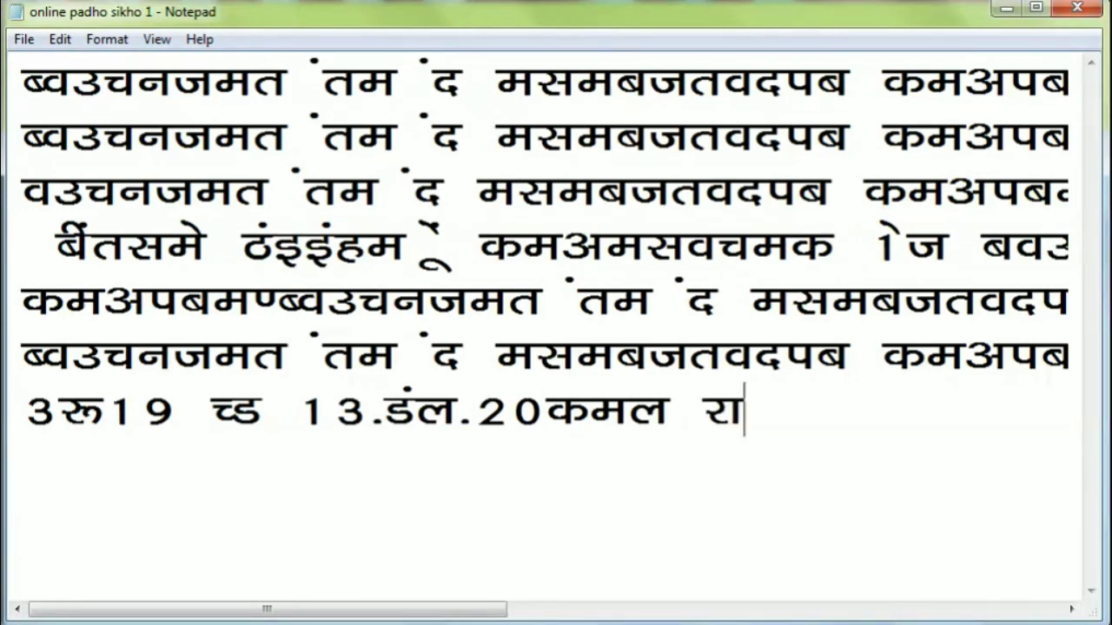
type("t")
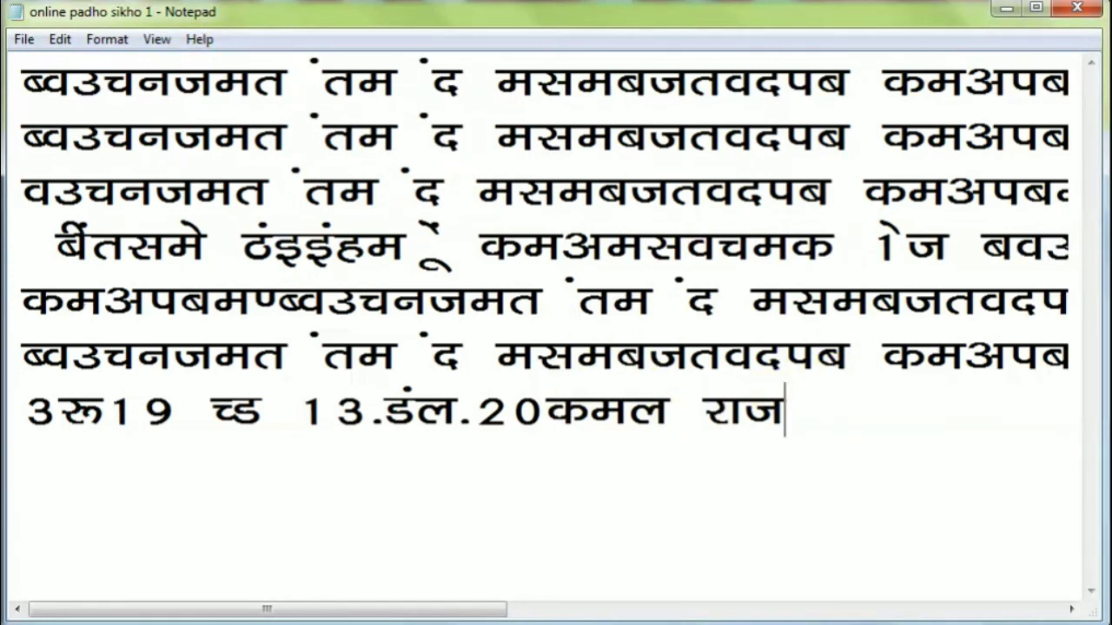
Step: Browse the Format, View and Help menus, open View Help, then close the help window
left_click(125, 45)
mouse_move(155, 43)
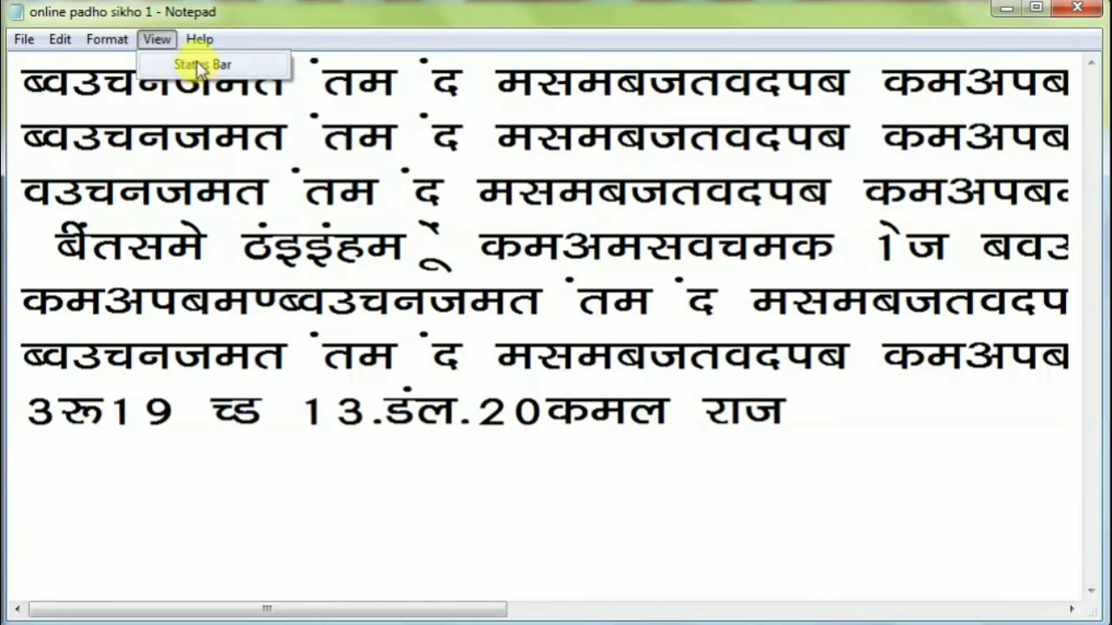
mouse_move(199, 45)
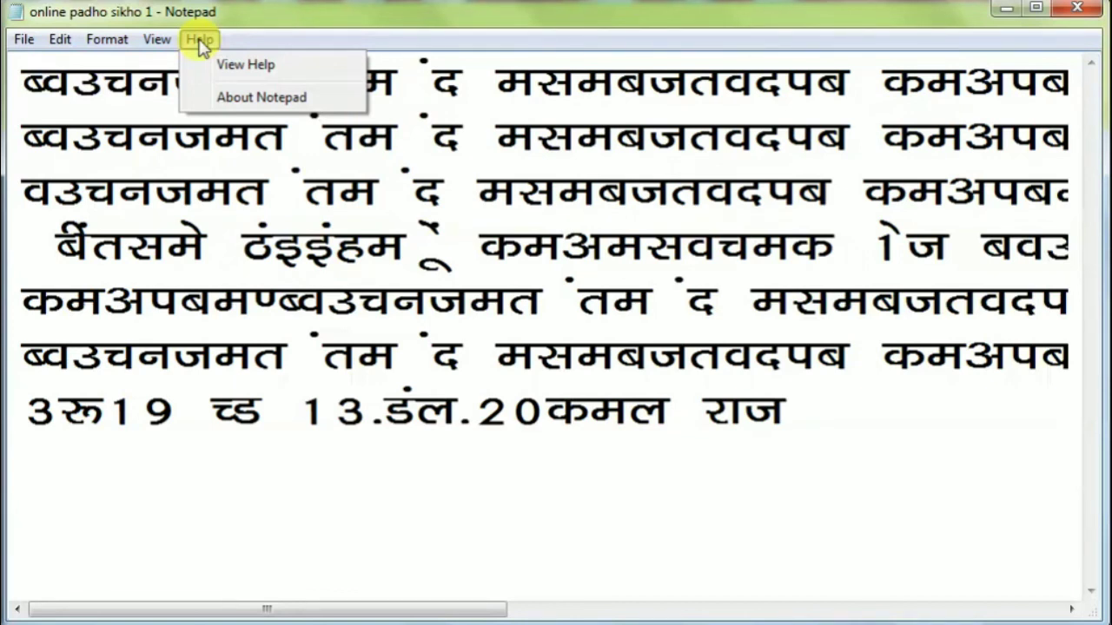
left_click(246, 71)
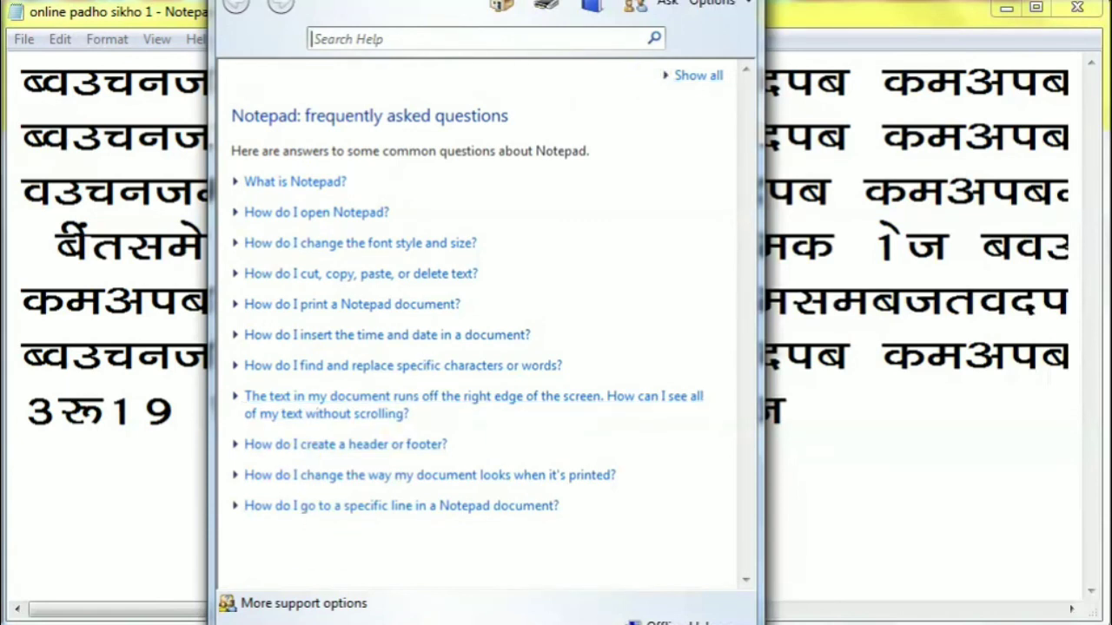
key("alt+F4")
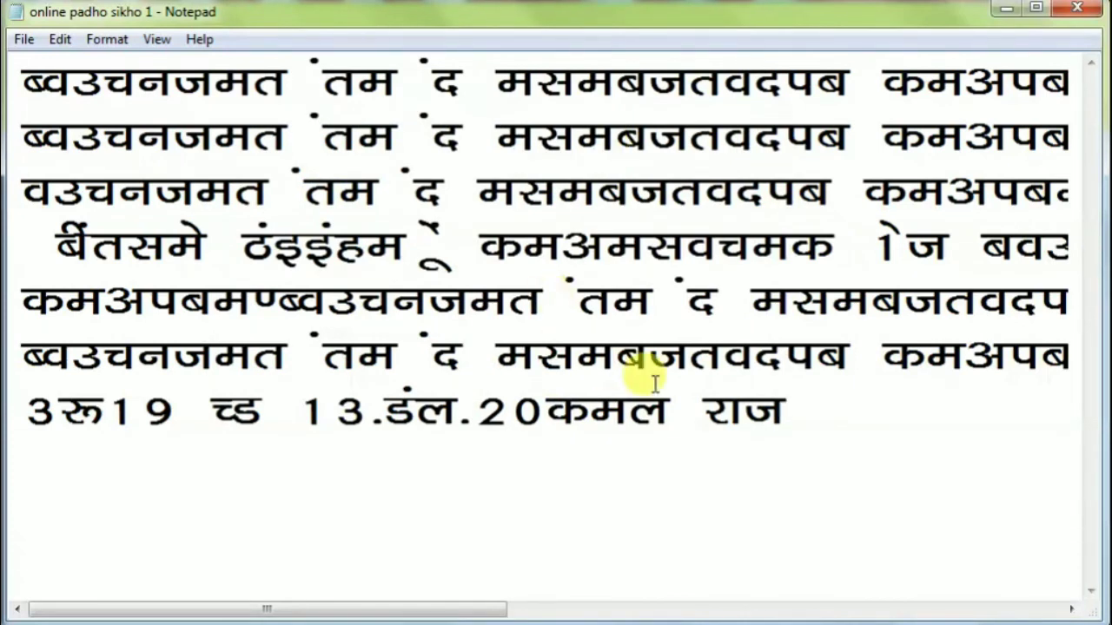
type("1")
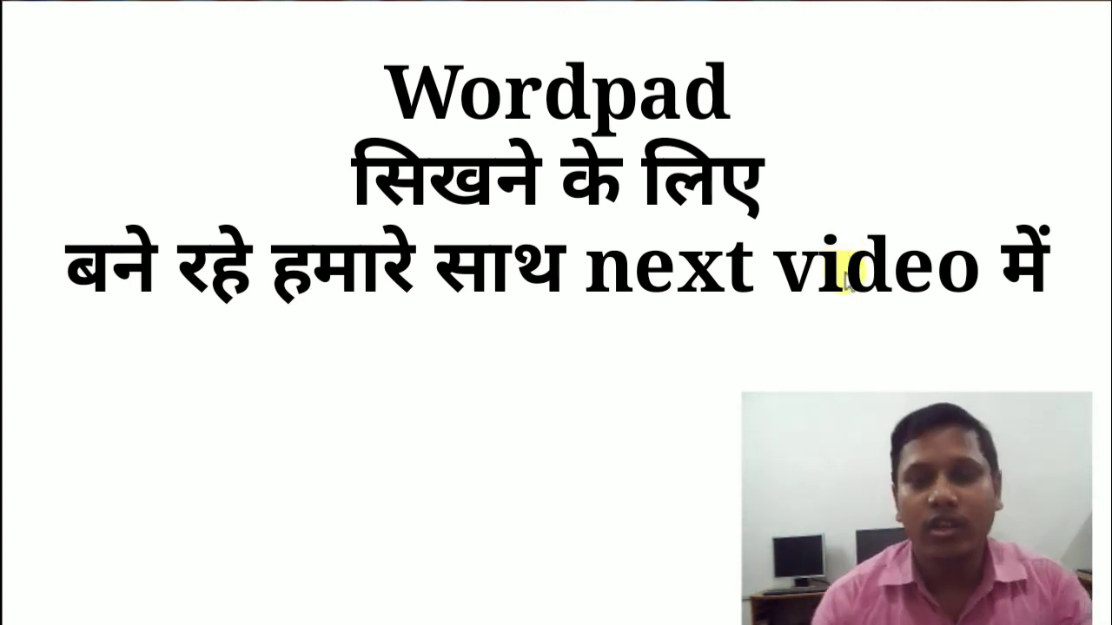
Step: Advance the slideshow to the 'WHAT YOU WILL BE LEARN' slide listing three Notepad topics
left_click_drag(836, 491, 842, 465)
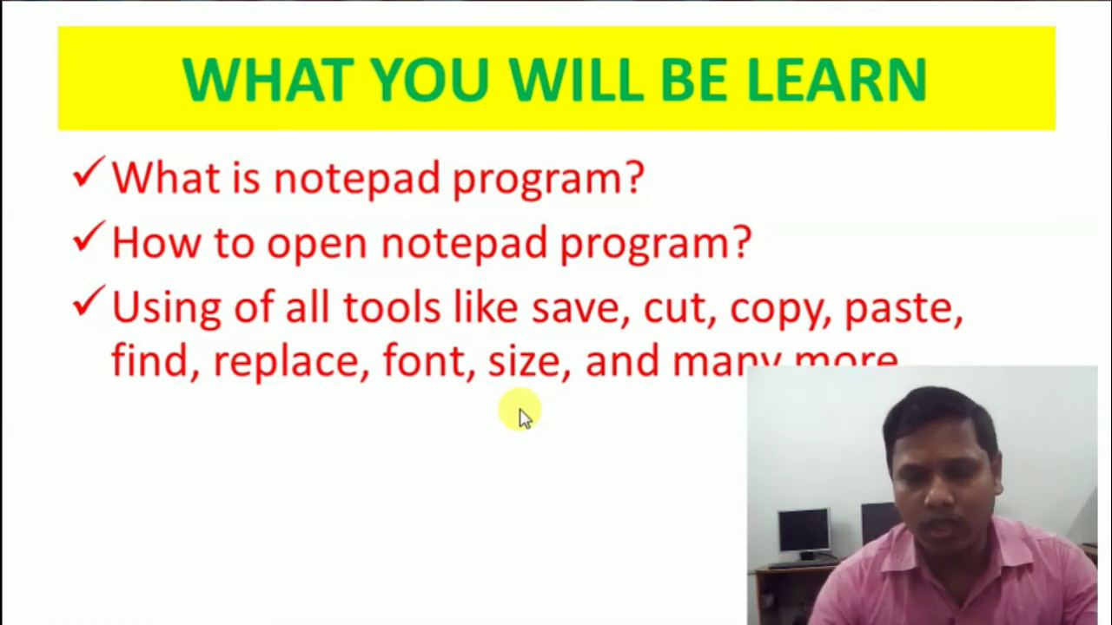
Step: Reveal the printing/page setup and Notepad structure bullets, then advance to the subscribe end animation
left_click(521, 416)
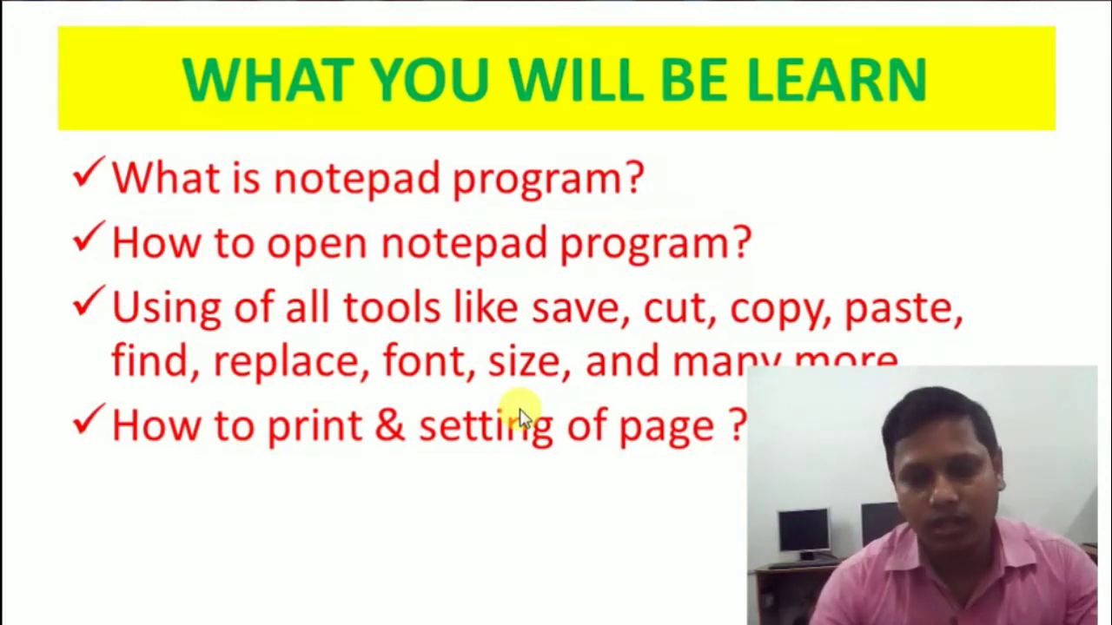
left_click(521, 415)
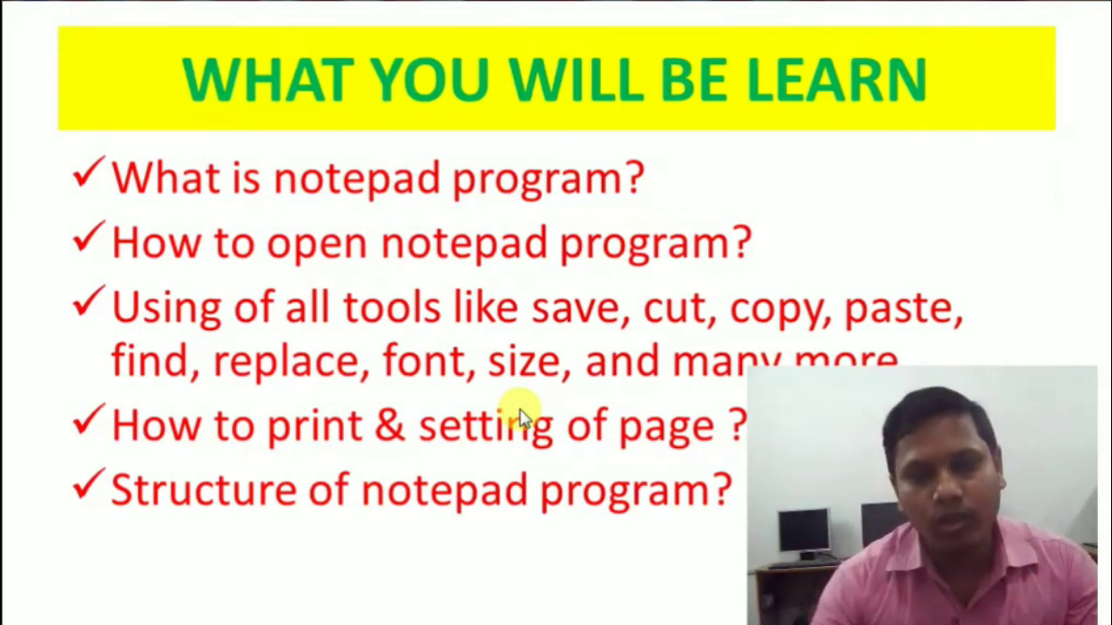
left_click(521, 415)
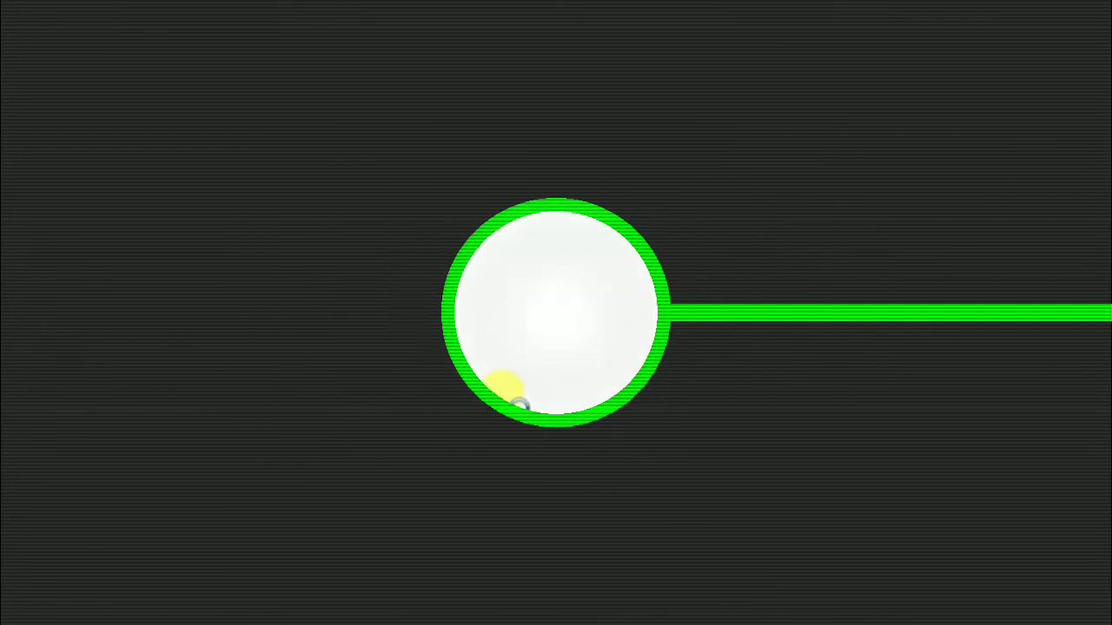